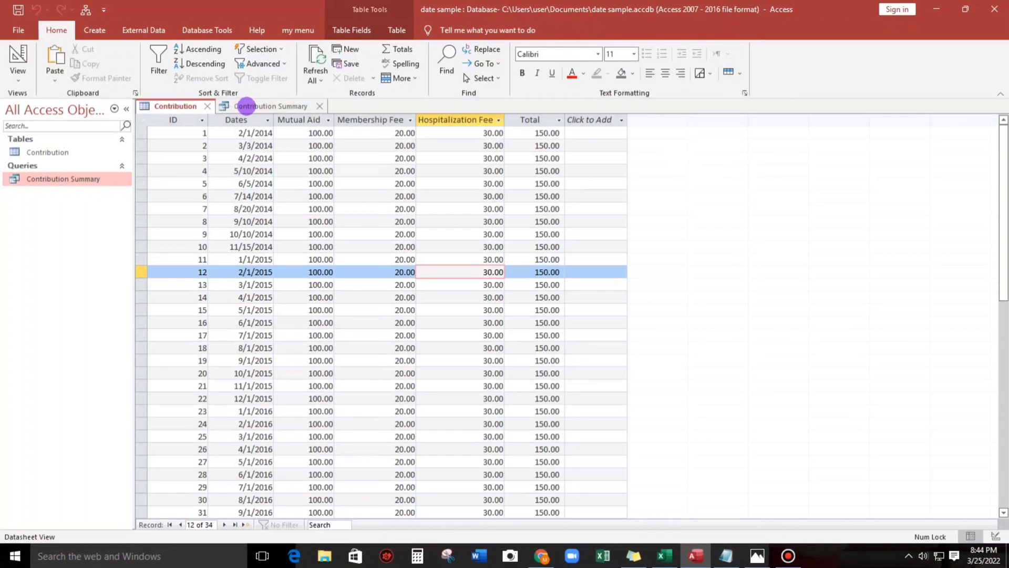
# Step: Show the Contribution Summary query datasheet
pyautogui.click(253, 106)
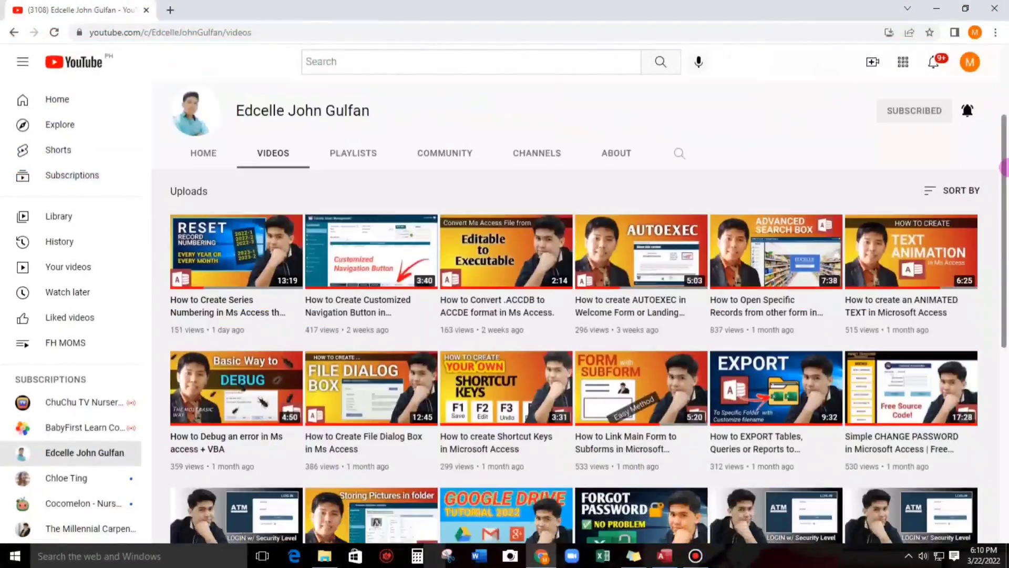
pyautogui.moveTo(1004, 168); pyautogui.dragTo(1003, 321)
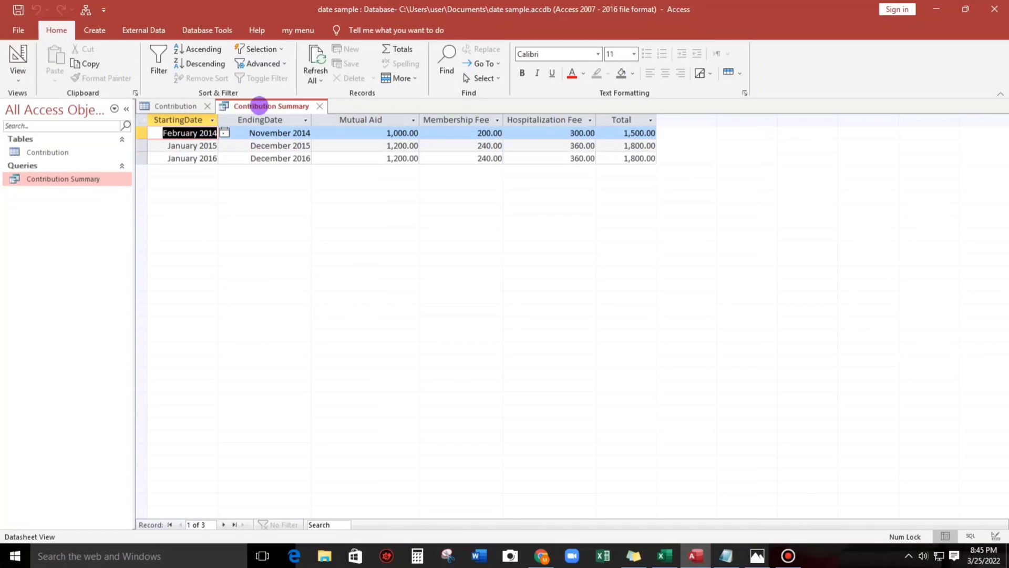
# Step: Close the open tabs and start a new design-view query on the Contribution table
pyautogui.click(319, 106)
pyautogui.click(207, 105)
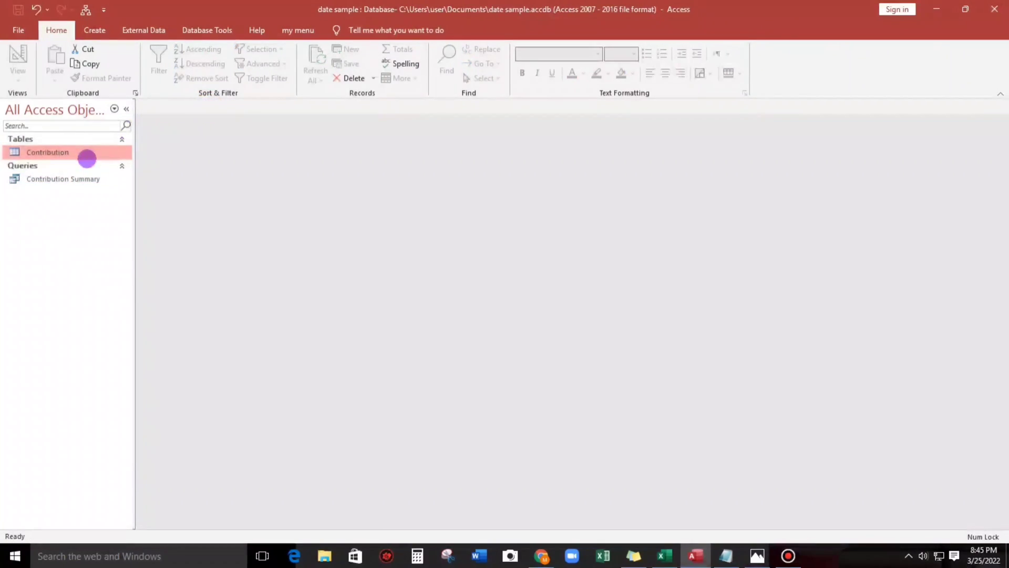
pyautogui.click(95, 30)
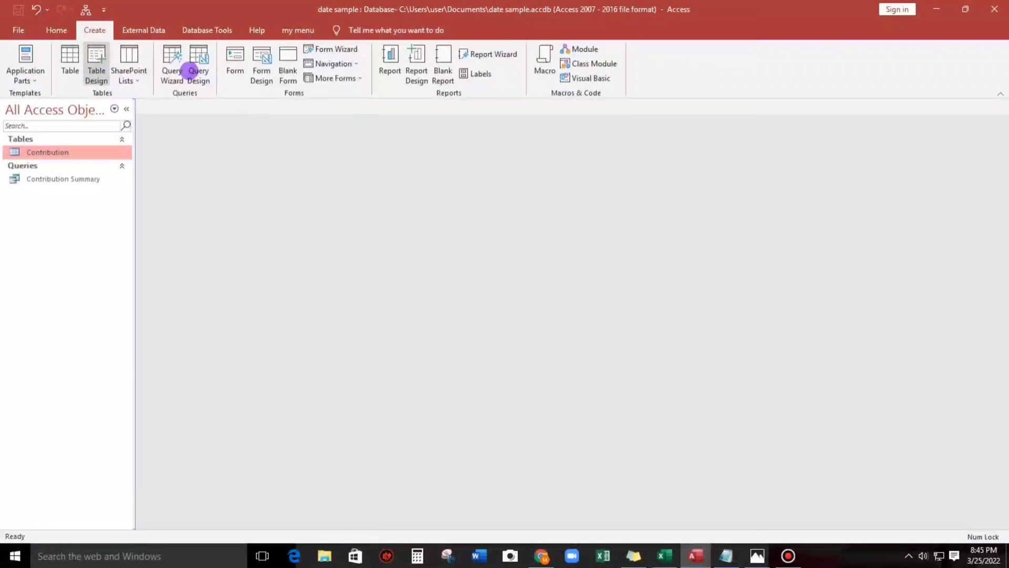
pyautogui.click(199, 71)
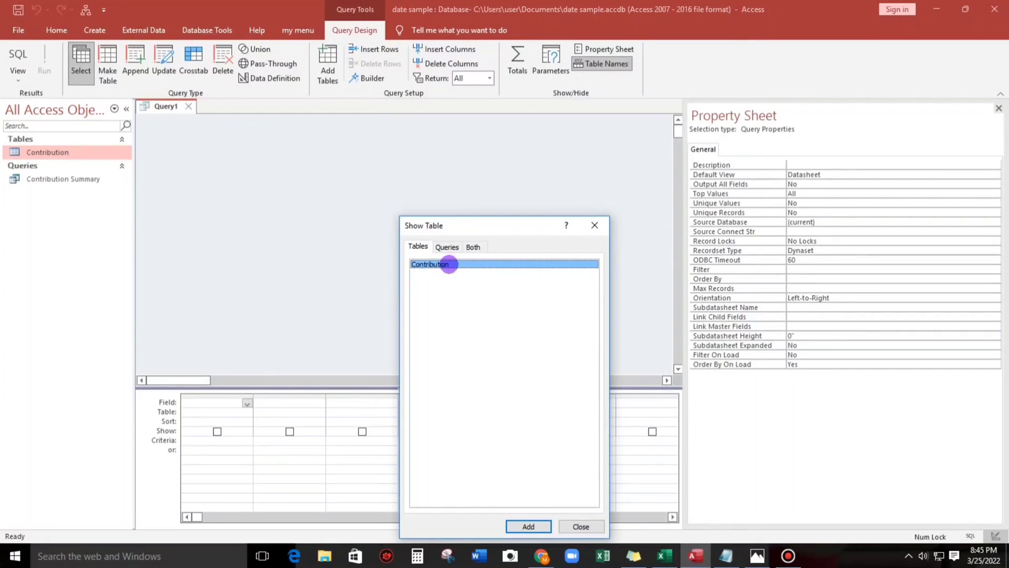
pyautogui.doubleClick(468, 264)
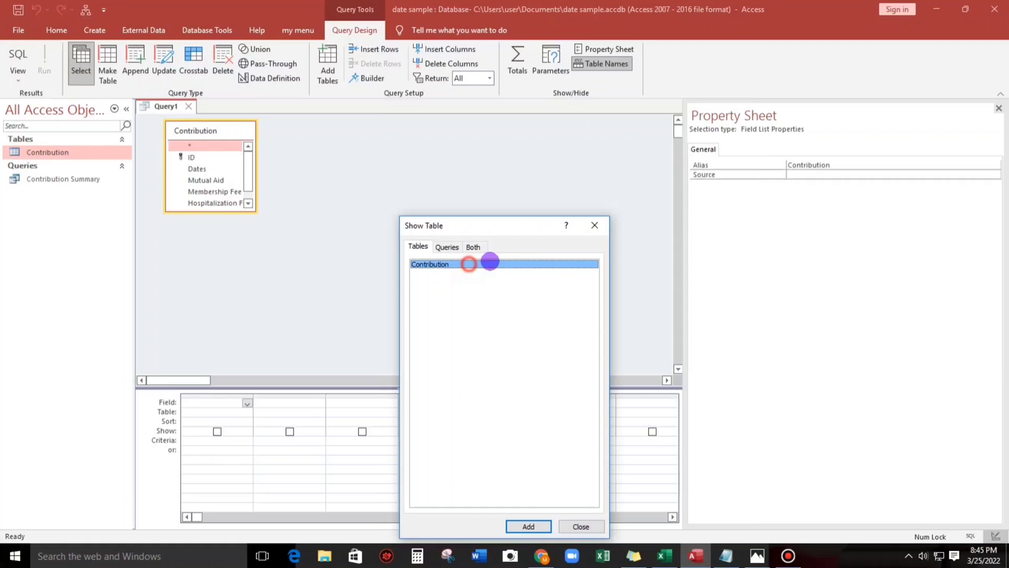
pyautogui.click(594, 225)
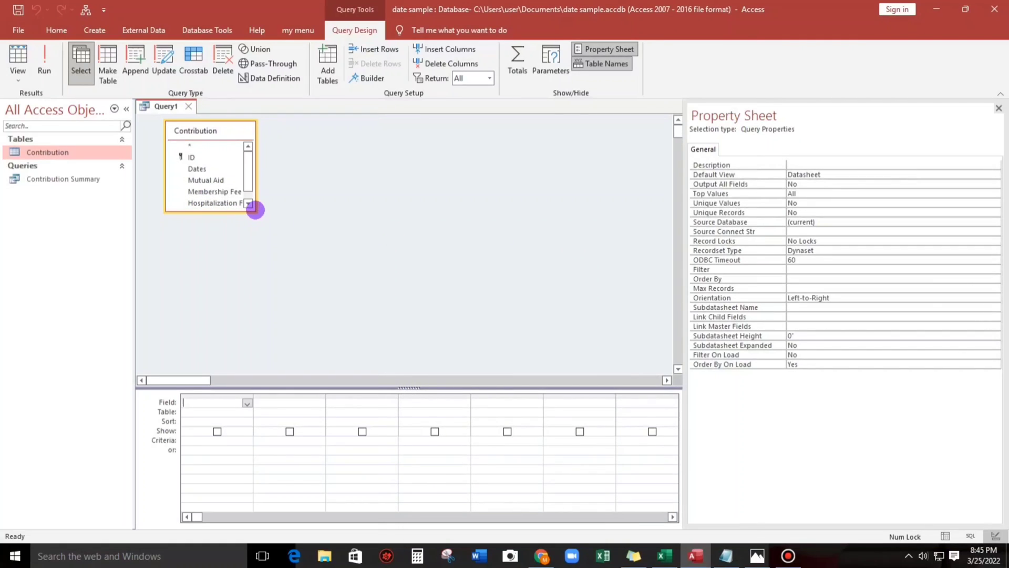
pyautogui.moveTo(255, 210); pyautogui.dragTo(470, 287)
pyautogui.click(998, 108)
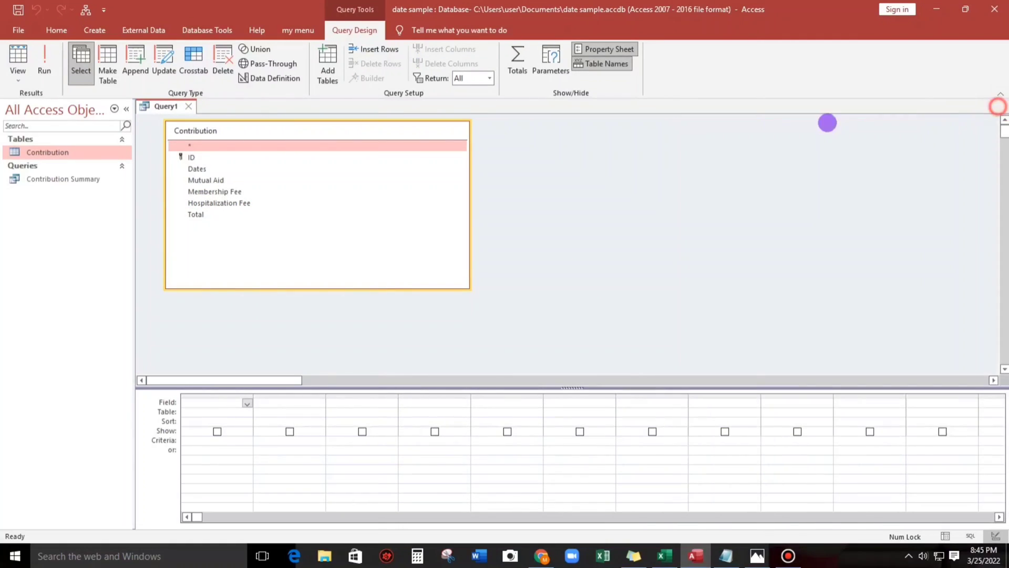
# Step: Add the Dates, Mutual Aid, Membership Fee, Hospitalization Fee and Total fields to the query grid
pyautogui.doubleClick(194, 168)
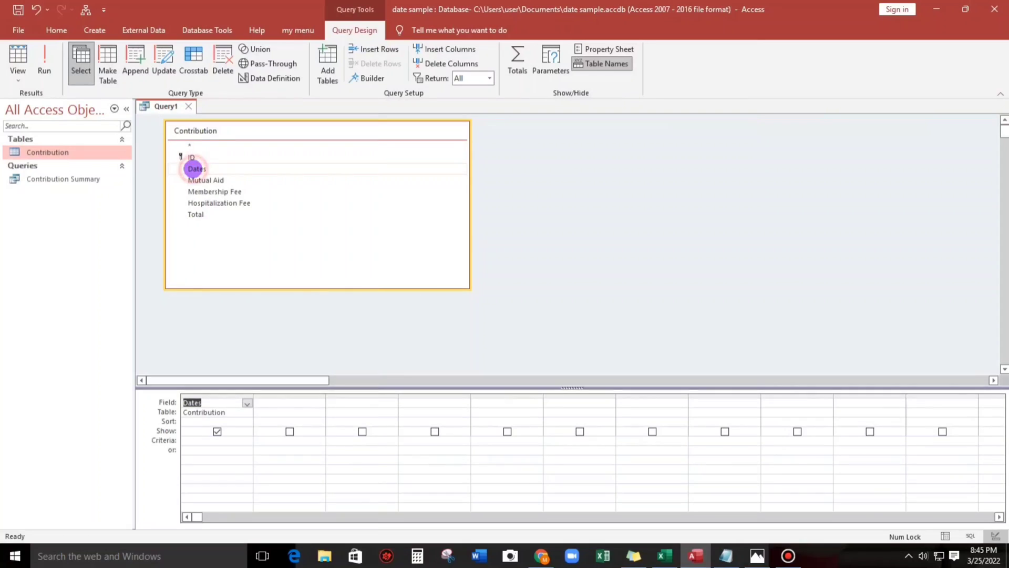
pyautogui.doubleClick(197, 180)
pyautogui.doubleClick(208, 192)
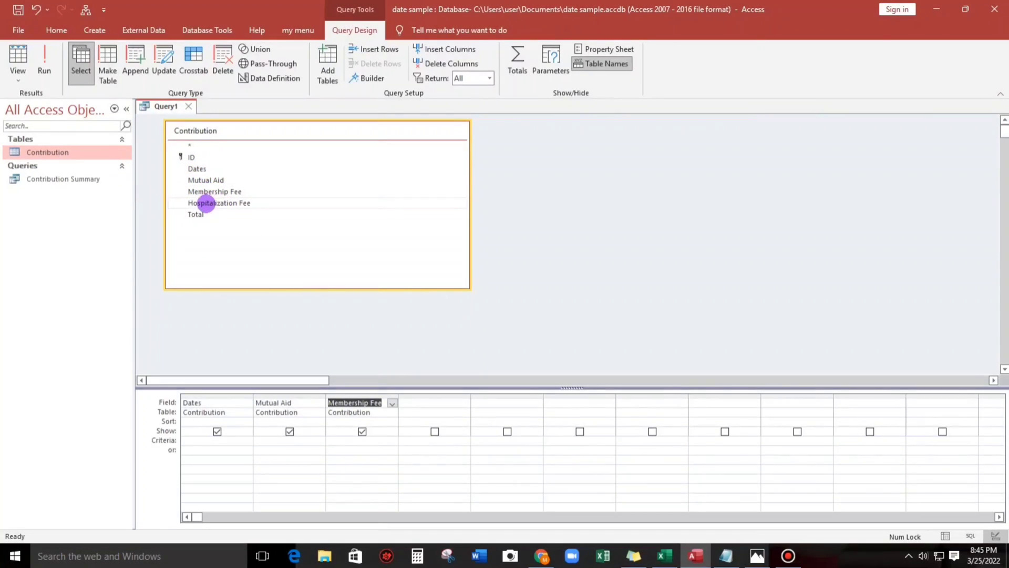
pyautogui.doubleClick(205, 203)
pyautogui.doubleClick(200, 213)
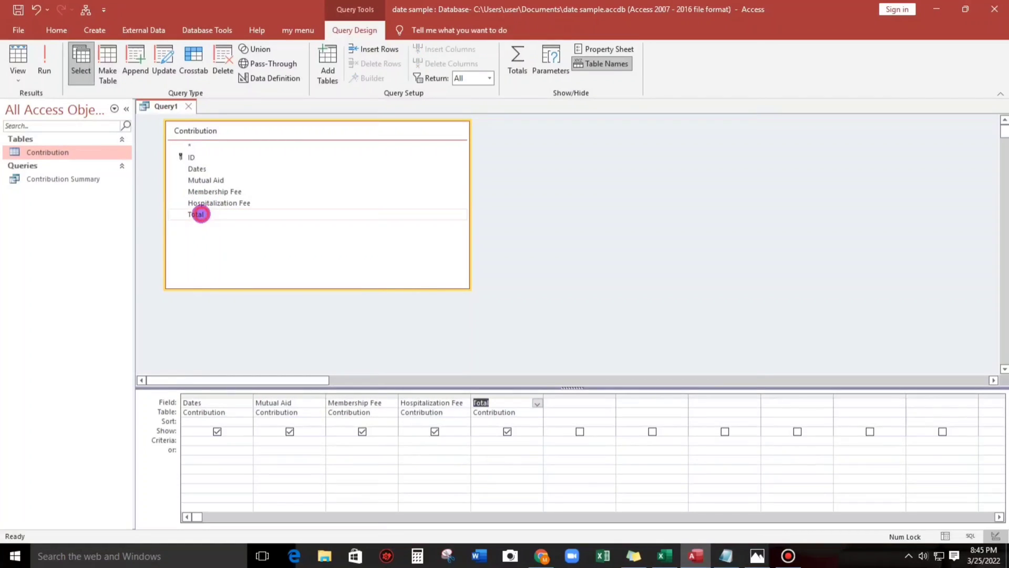
pyautogui.click(377, 491)
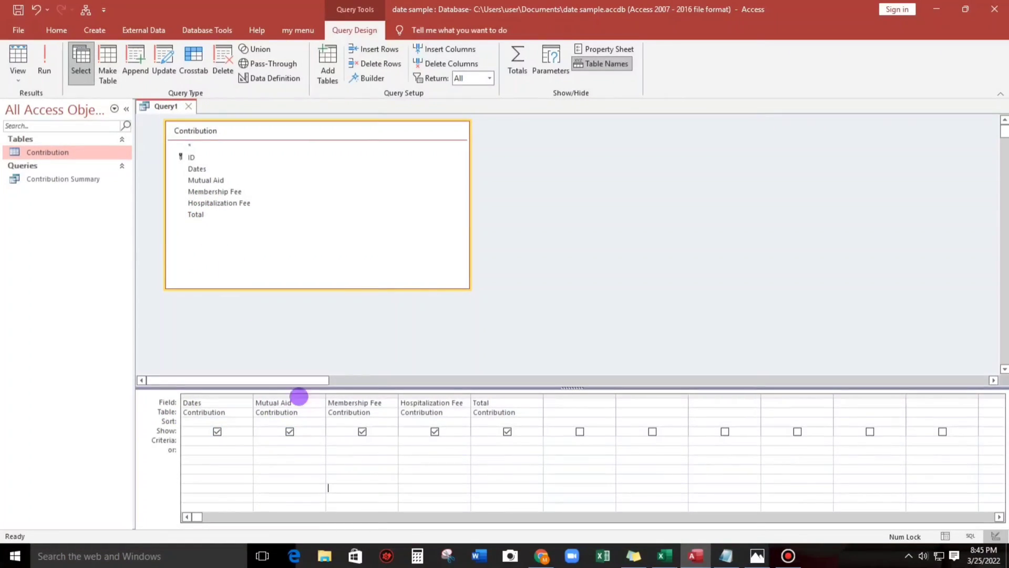
# Step: Run the query, compare its 34 records with the Contribution table, then return to Design View
pyautogui.click(18, 57)
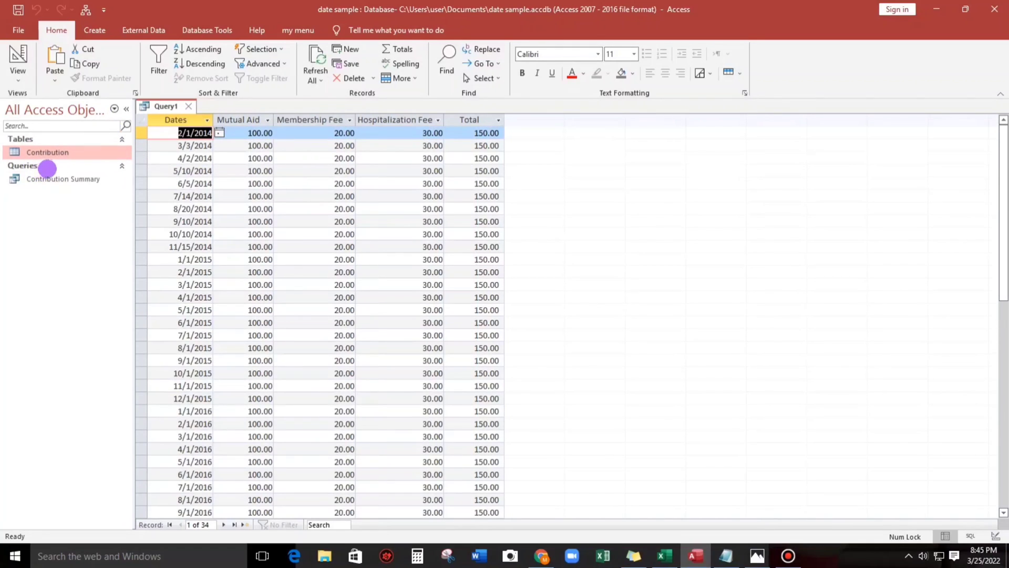
pyautogui.doubleClick(47, 152)
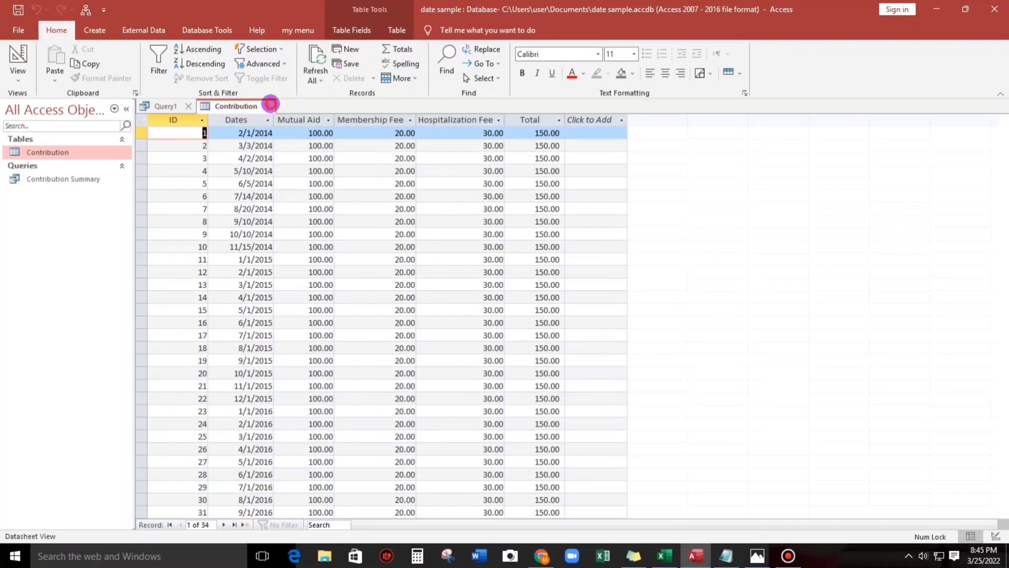
pyautogui.click(268, 105)
pyautogui.click(32, 61)
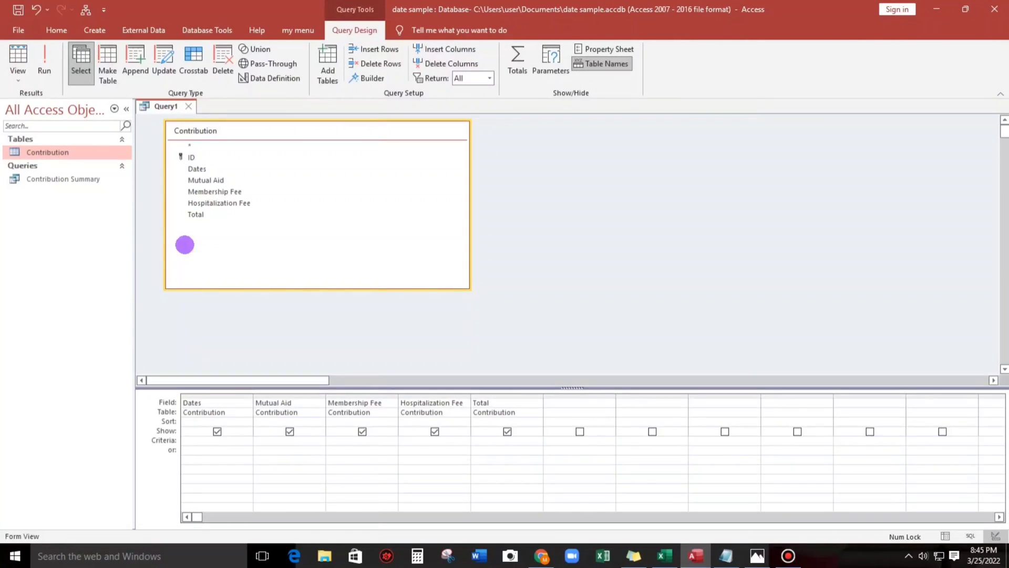
# Step: Add the Dates field to the grid two more times
pyautogui.moveTo(195, 168); pyautogui.dragTo(256, 397)
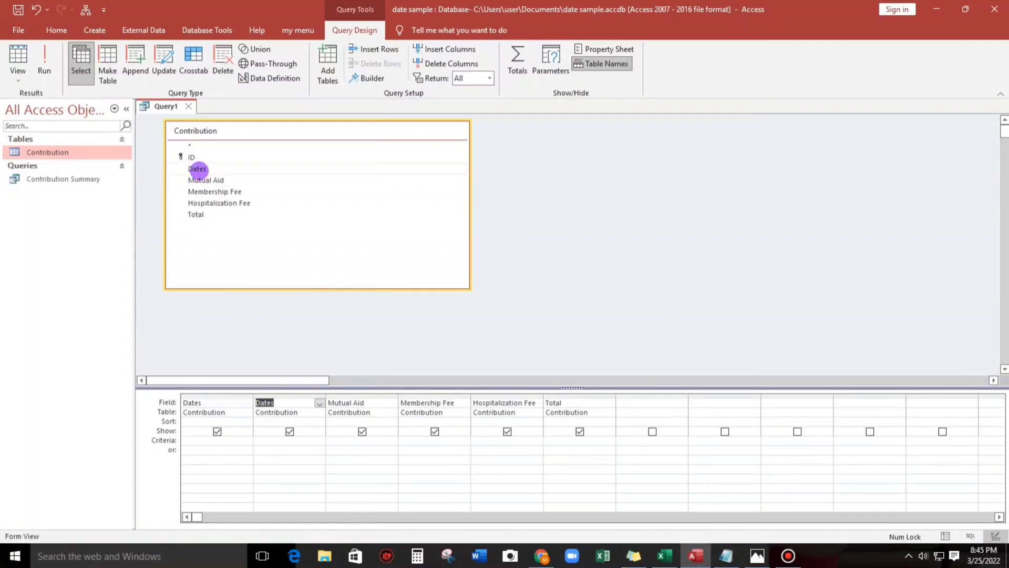
pyautogui.click(197, 169)
pyautogui.moveTo(343, 404); pyautogui.dragTo(340, 404)
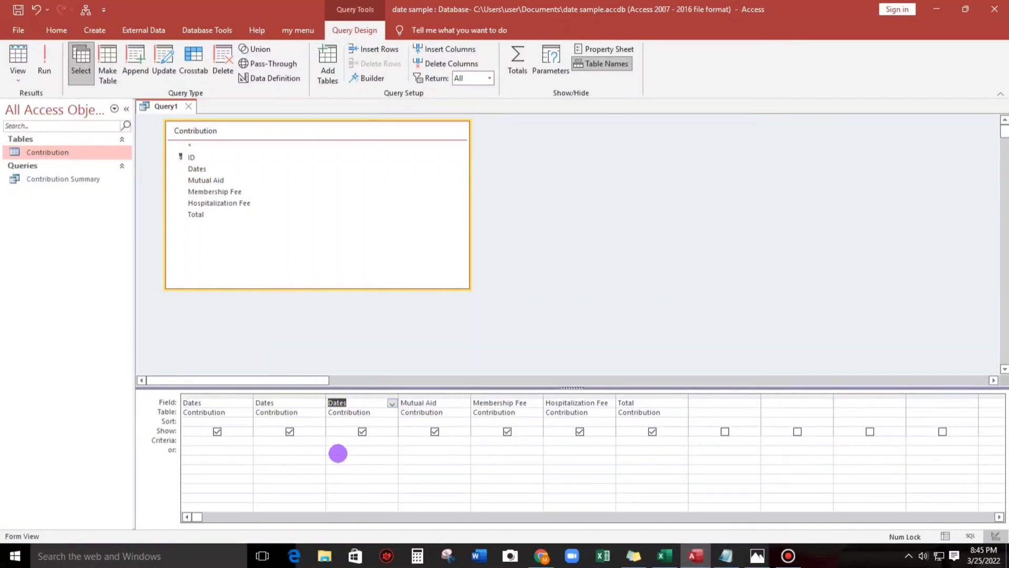
pyautogui.click(338, 456)
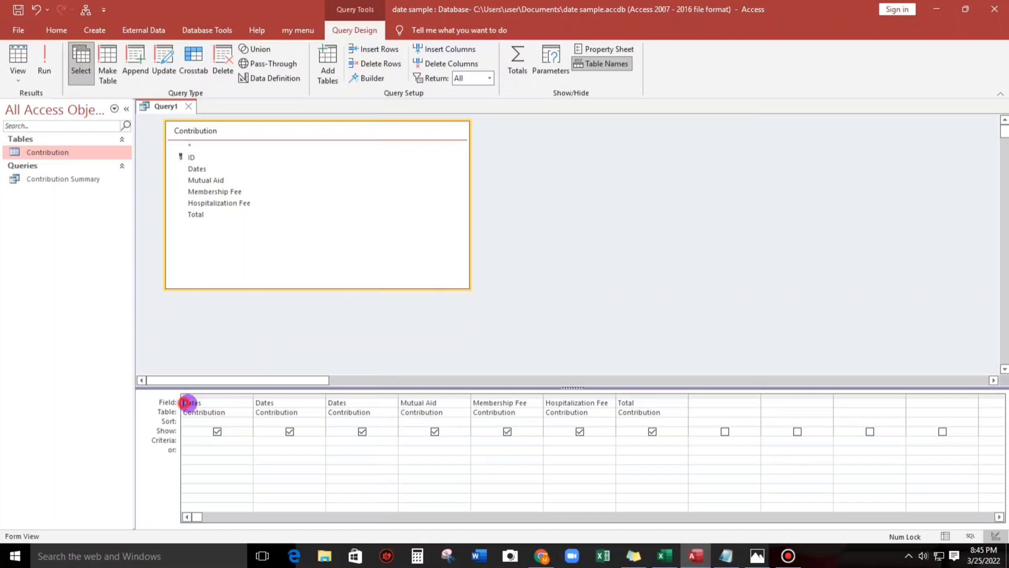
# Step: Name the three Dates columns StartingDate, EndingDate and ContributionYear, then preview the results
pyautogui.click(188, 403)
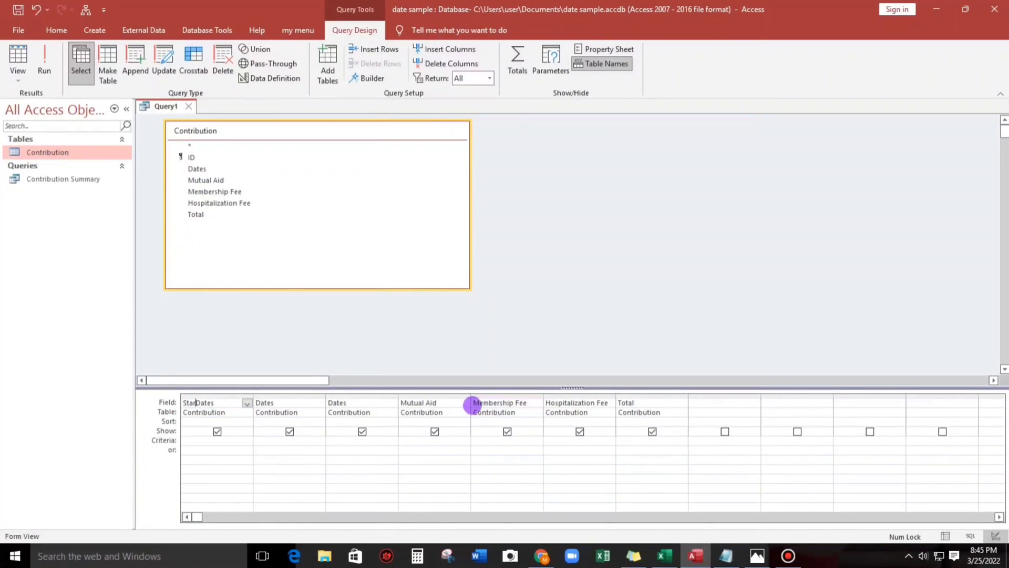
pyautogui.write('StartingDate:Date')
pyautogui.click(255, 402)
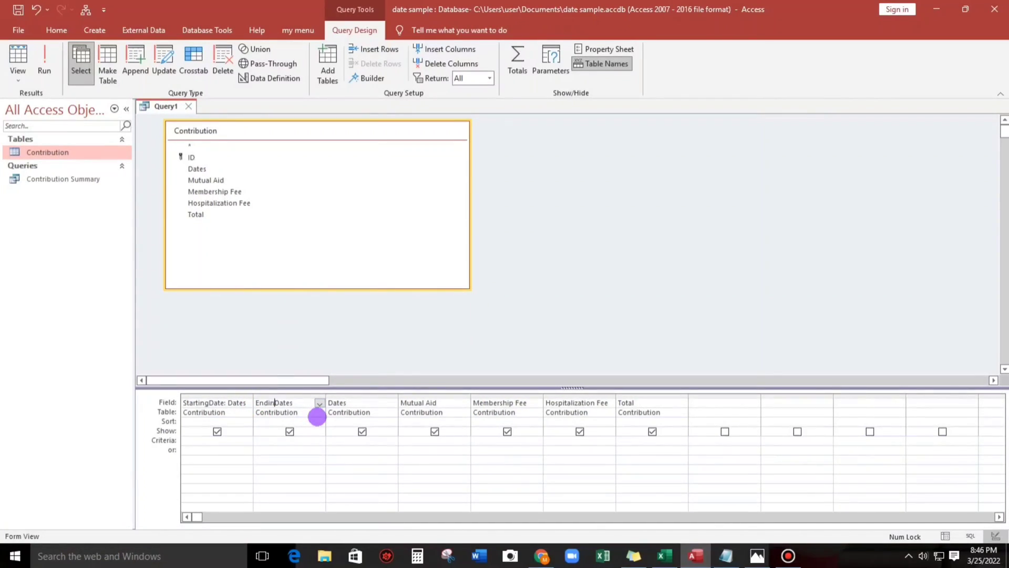
pyautogui.write('EndingDate:')
pyautogui.click(326, 402)
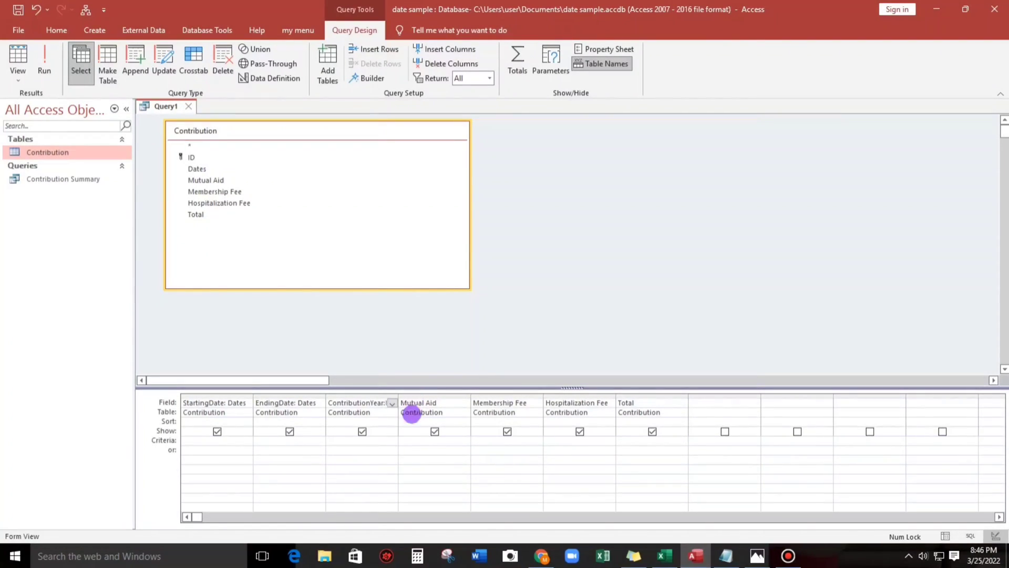
pyautogui.click(461, 476)
pyautogui.click(18, 57)
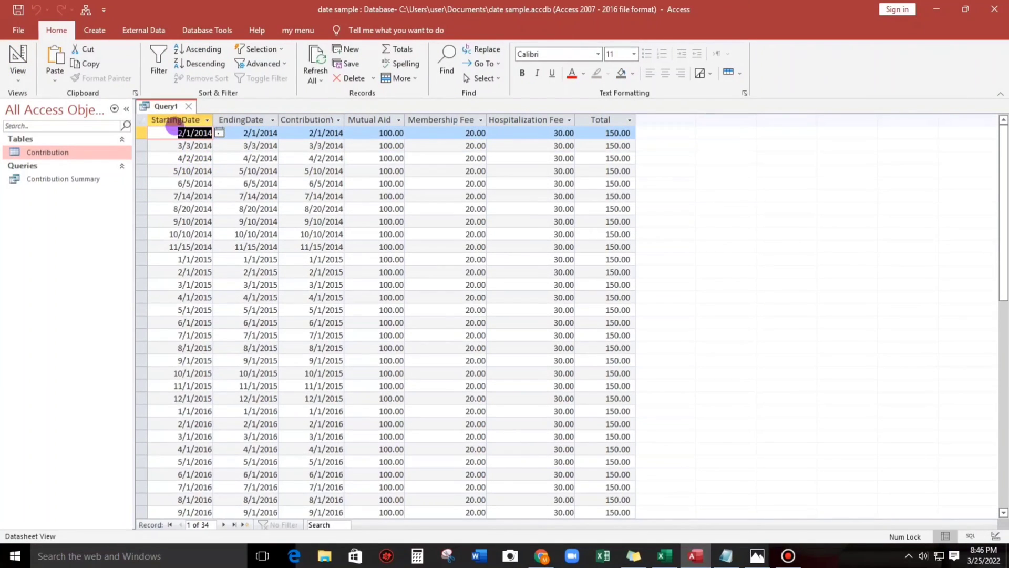
pyautogui.moveTo(344, 118)
pyautogui.mouseDown()
pyautogui.moveTo(421, 119)
pyautogui.moveTo(362, 121)
pyautogui.mouseUp()
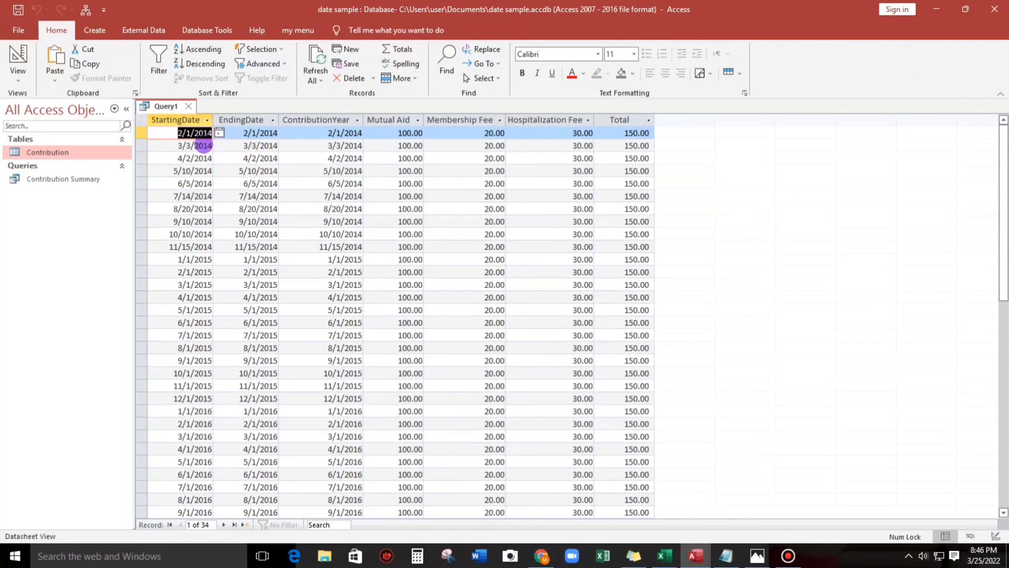
pyautogui.click(18, 59)
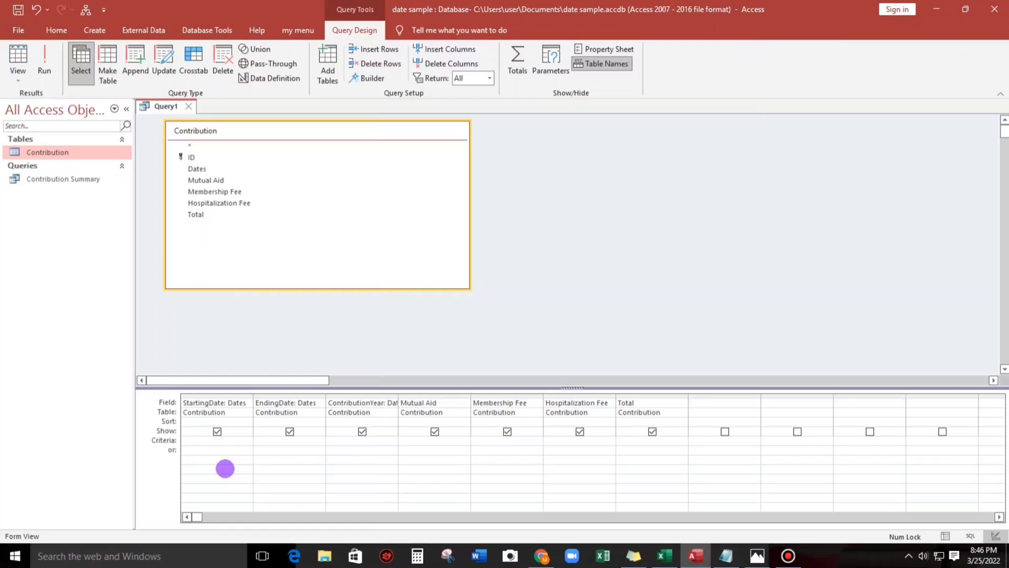
# Step: Add a Totals row, setting StartingDate to First and EndingDate to Last
pyautogui.click(267, 466)
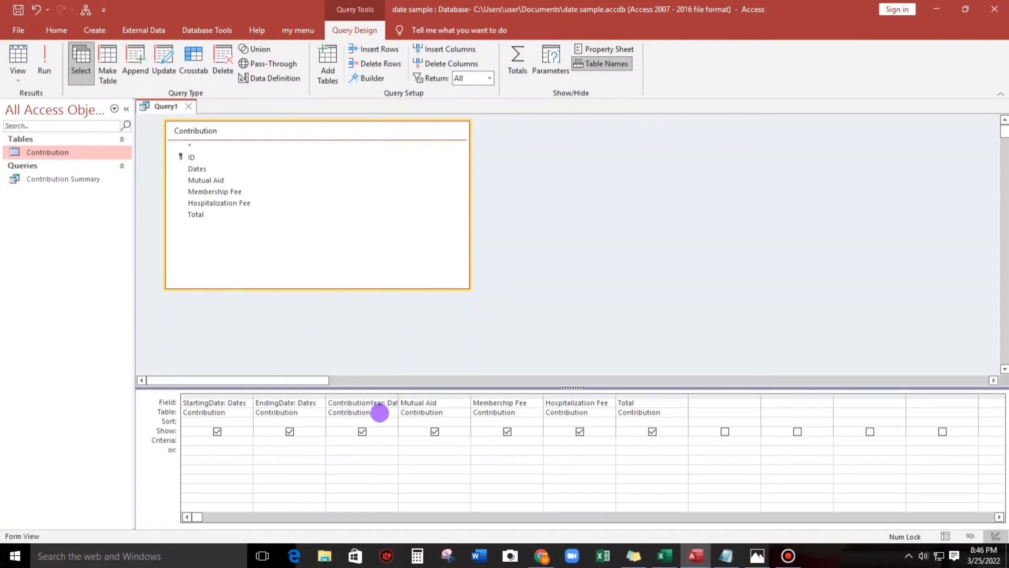
pyautogui.moveTo(398, 398); pyautogui.dragTo(436, 398)
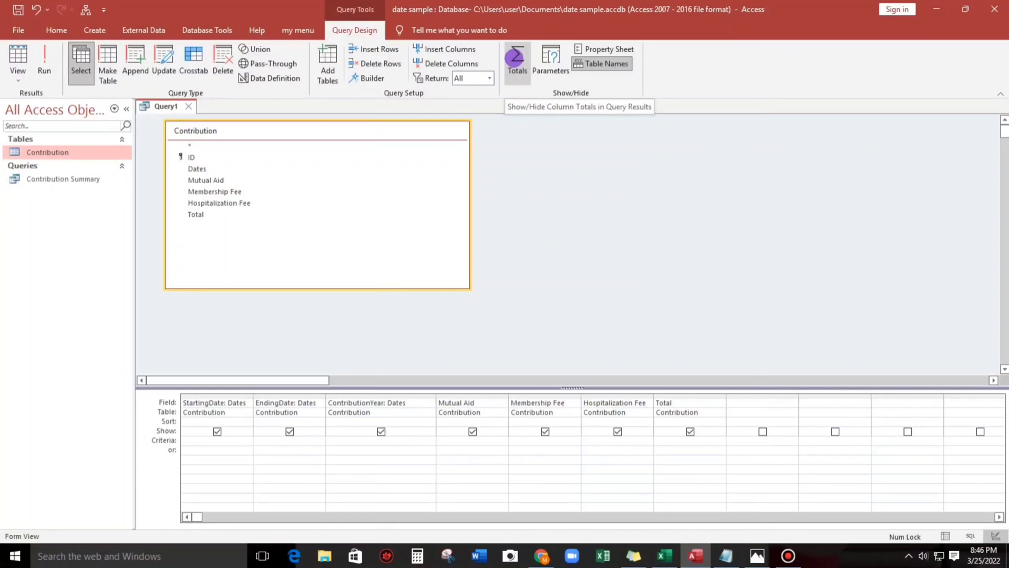
pyautogui.click(515, 57)
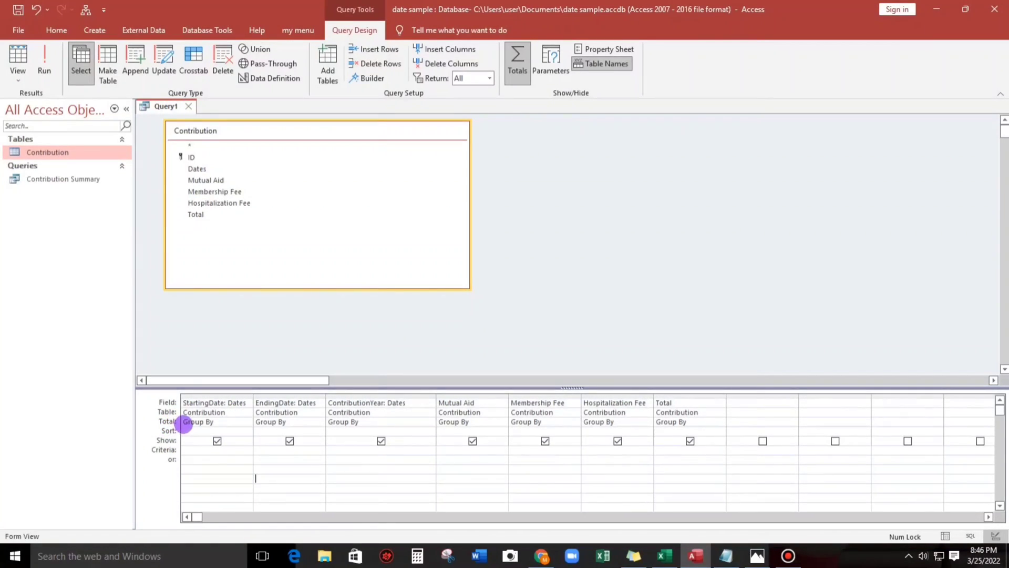
pyautogui.click(222, 424)
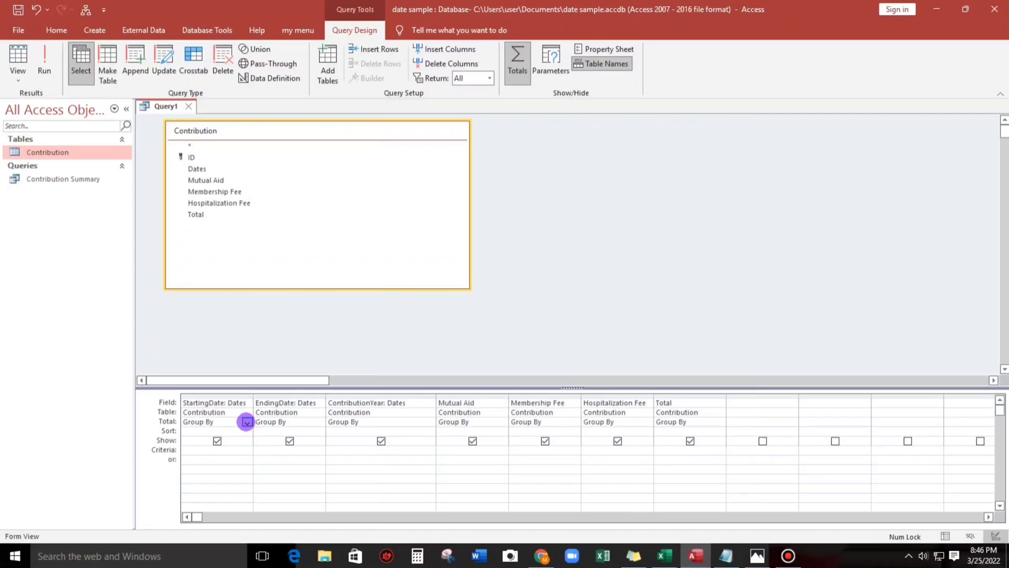
pyautogui.click(246, 422)
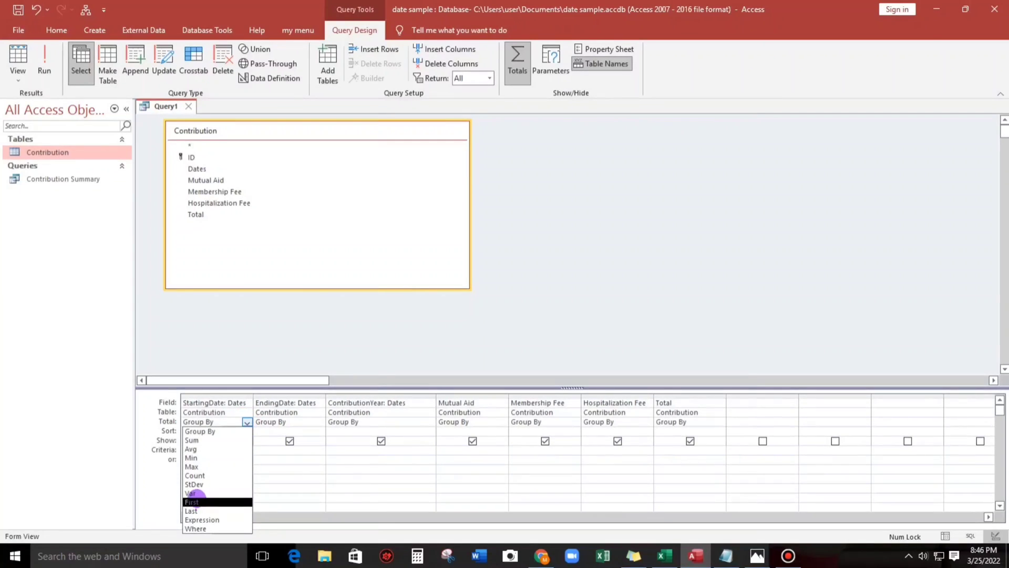
pyautogui.click(194, 501)
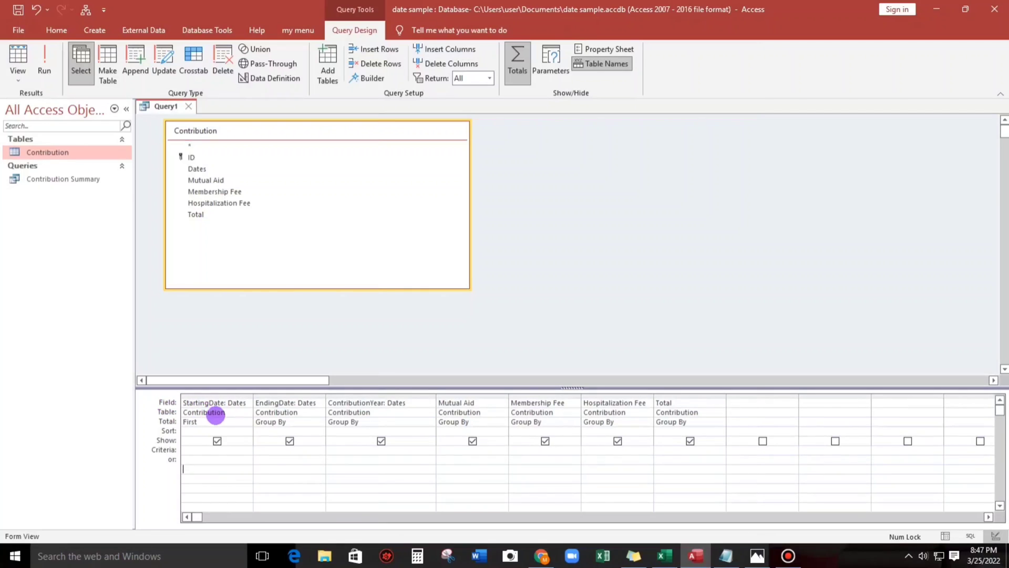
pyautogui.click(281, 421)
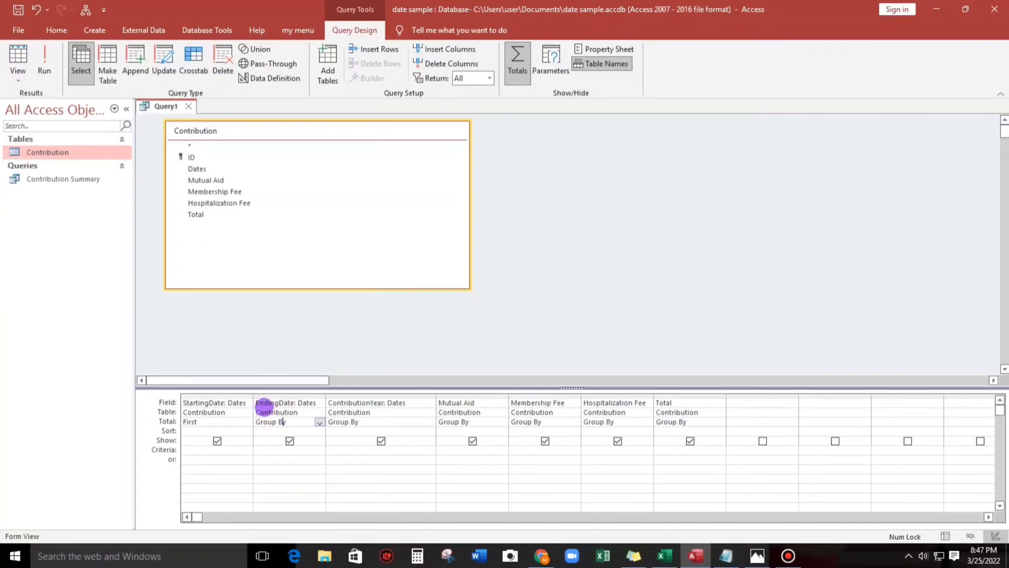
pyautogui.click(319, 422)
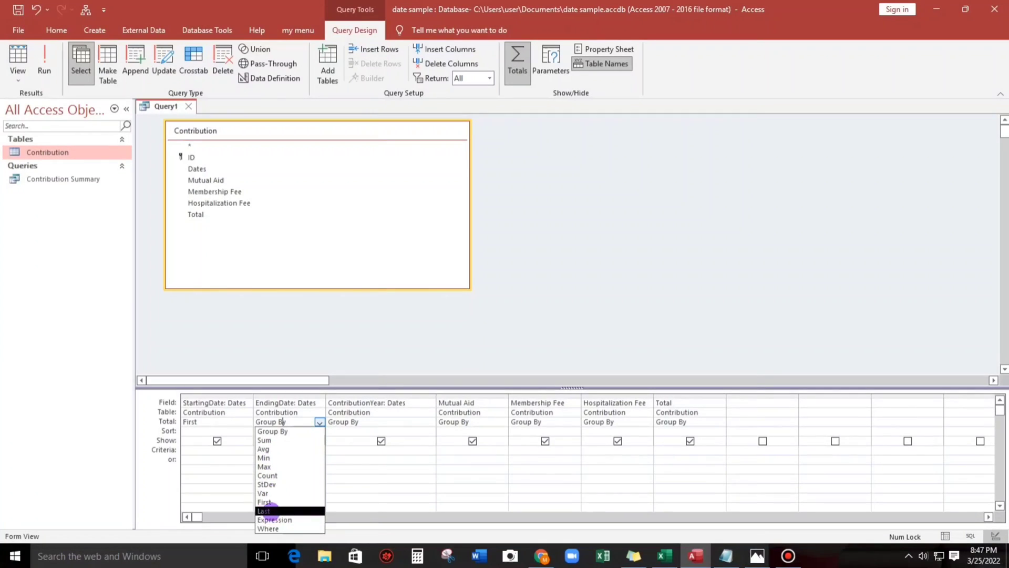
pyautogui.click(265, 510)
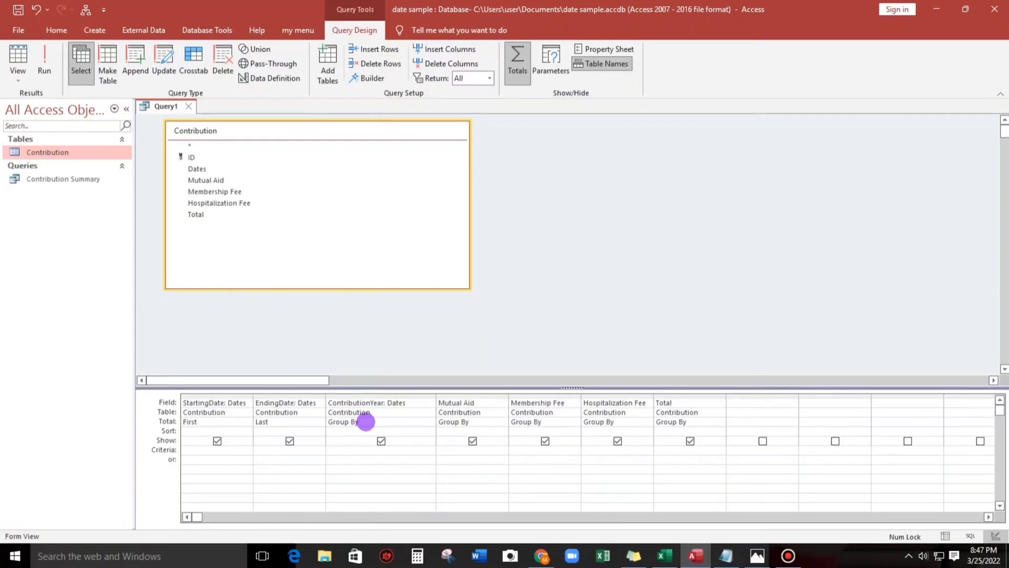
# Step: Keep ContributionYear as Group By and set Mutual Aid, Membership Fee, Hospitalization Fee and Total to Sum
pyautogui.click(366, 421)
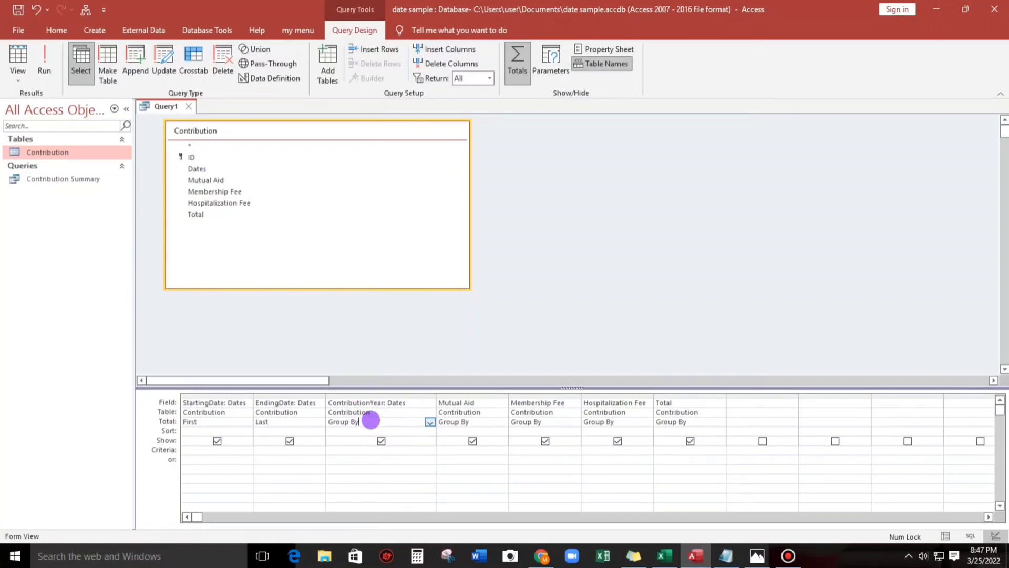
pyautogui.click(458, 421)
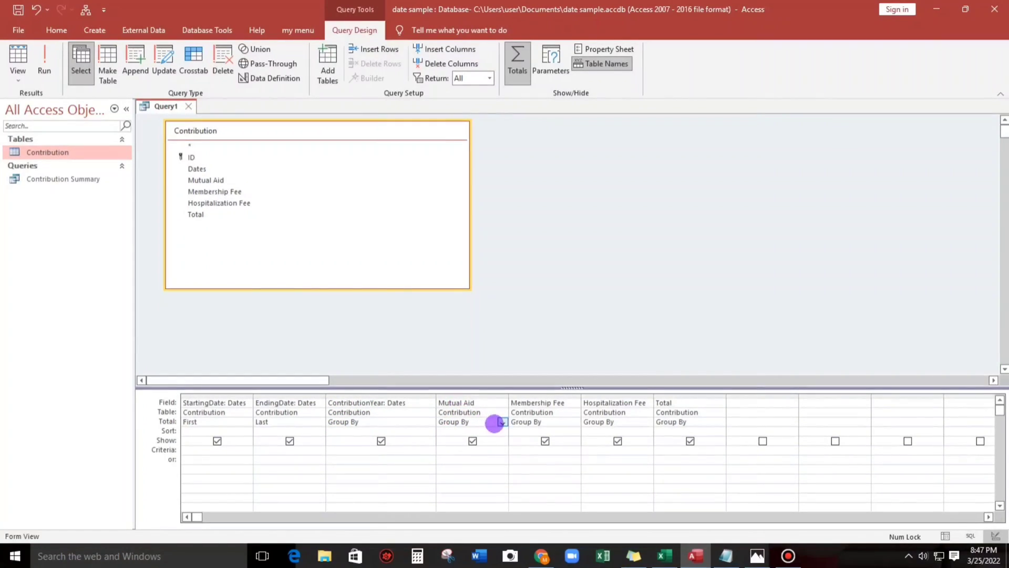
pyautogui.click(502, 422)
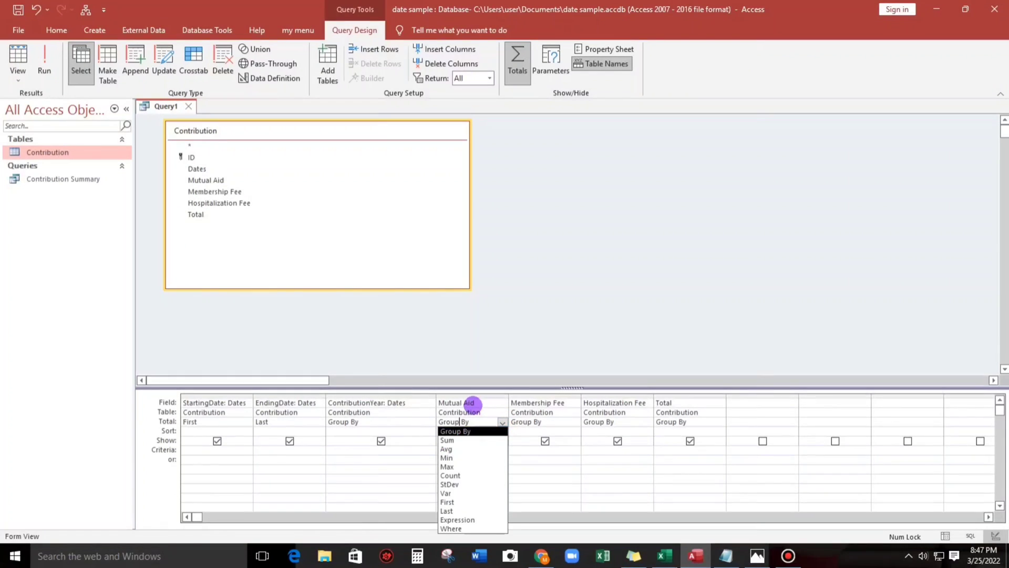
pyautogui.click(450, 440)
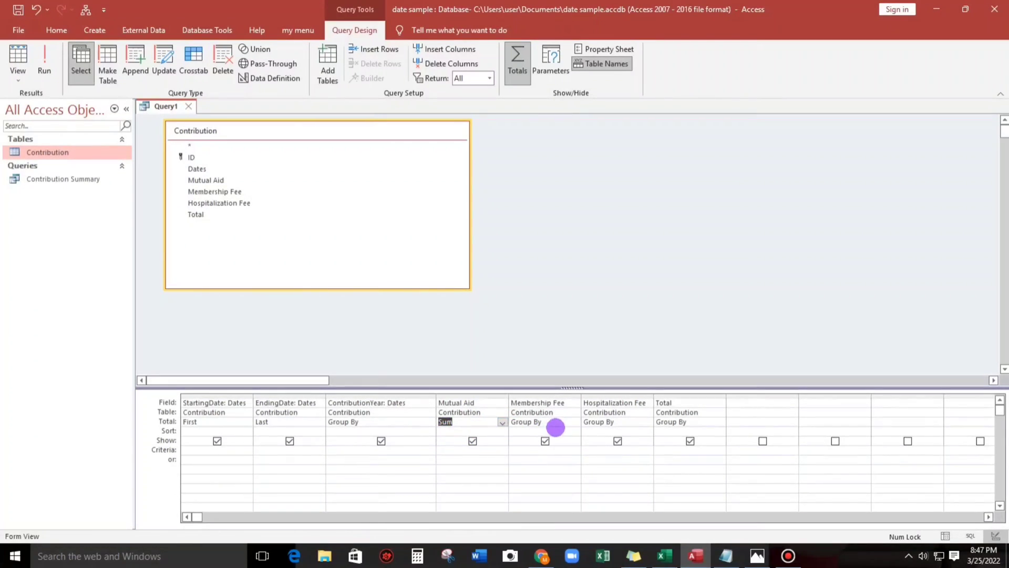
pyautogui.click(557, 422)
pyautogui.click(575, 422)
pyautogui.click(533, 436)
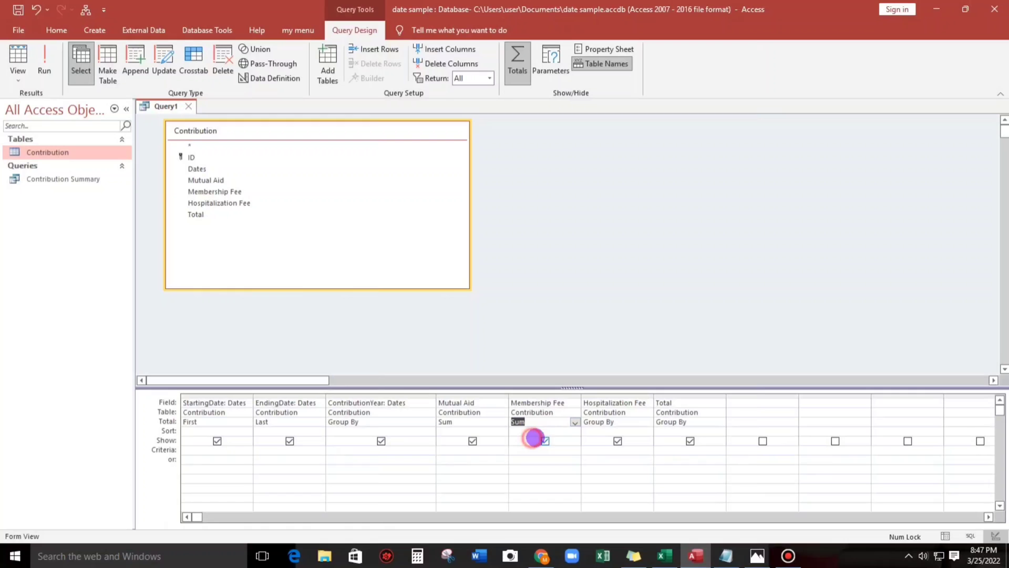
pyautogui.click(609, 422)
pyautogui.click(648, 422)
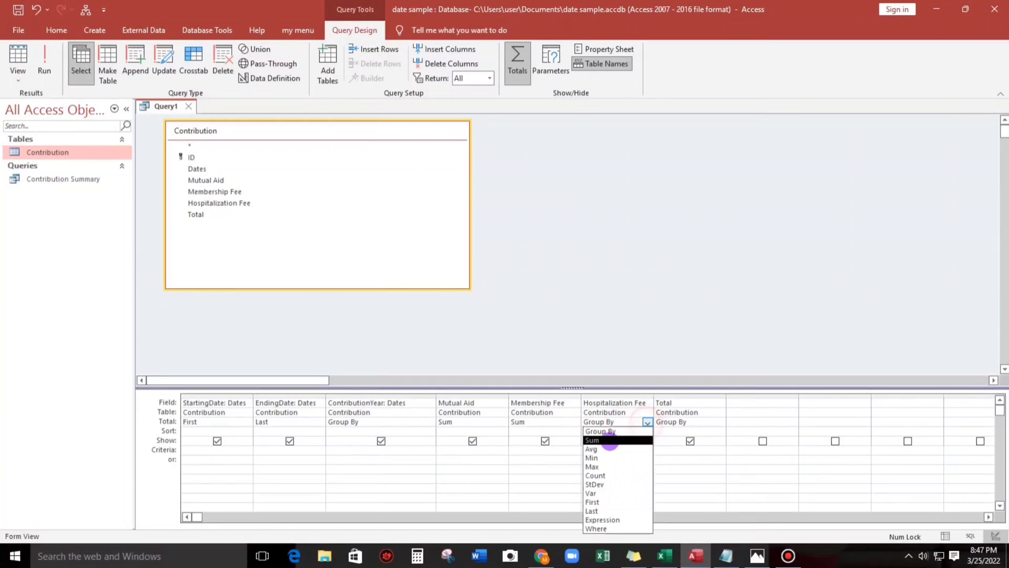
pyautogui.click(604, 436)
pyautogui.click(691, 421)
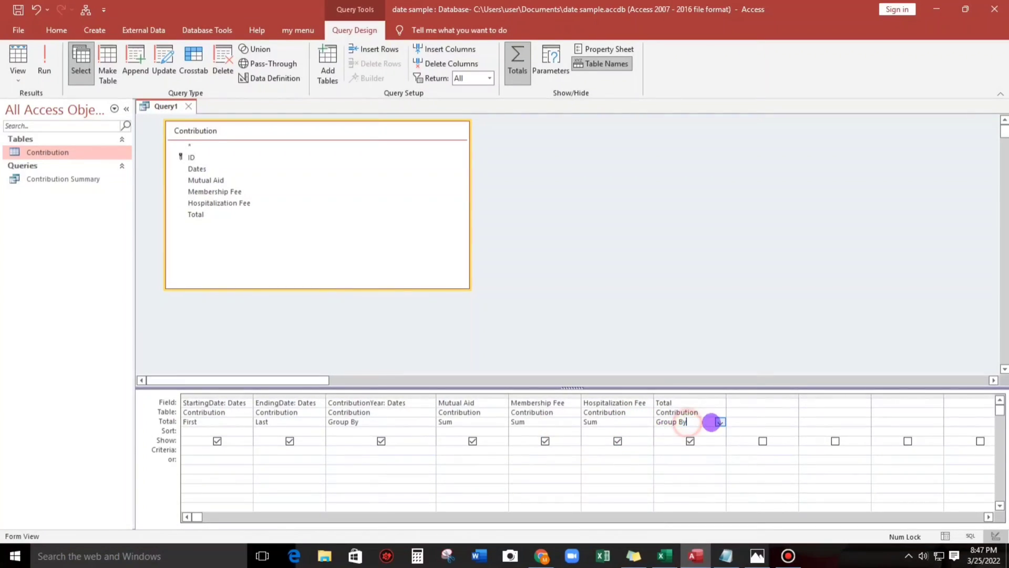
pyautogui.click(719, 421)
pyautogui.click(661, 440)
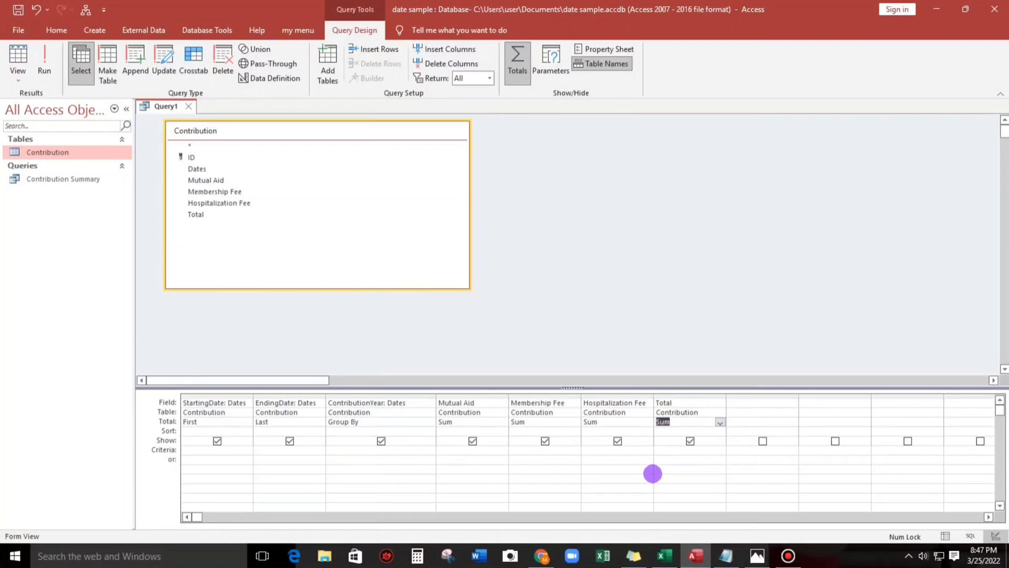
pyautogui.click(652, 476)
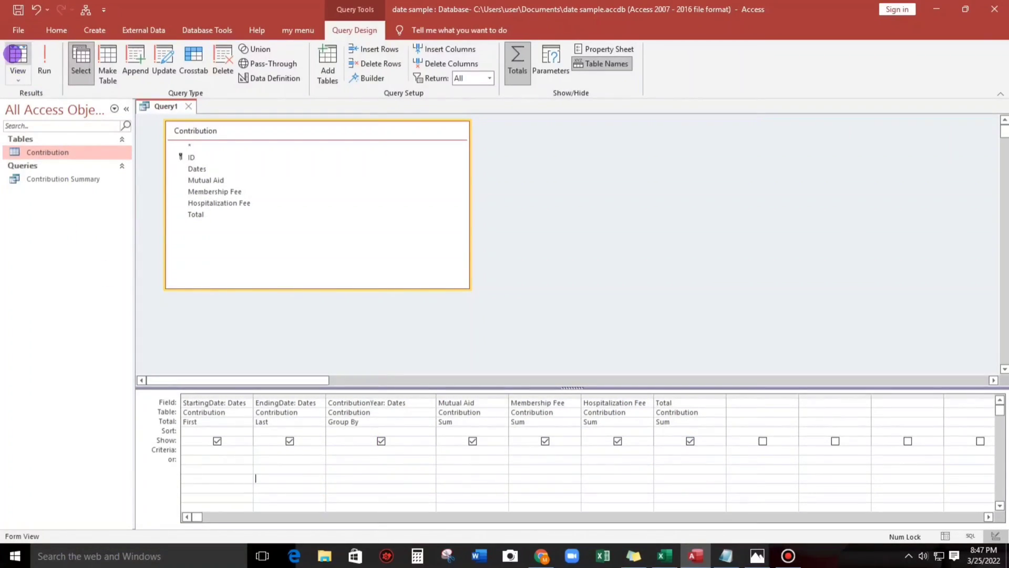
pyautogui.click(16, 53)
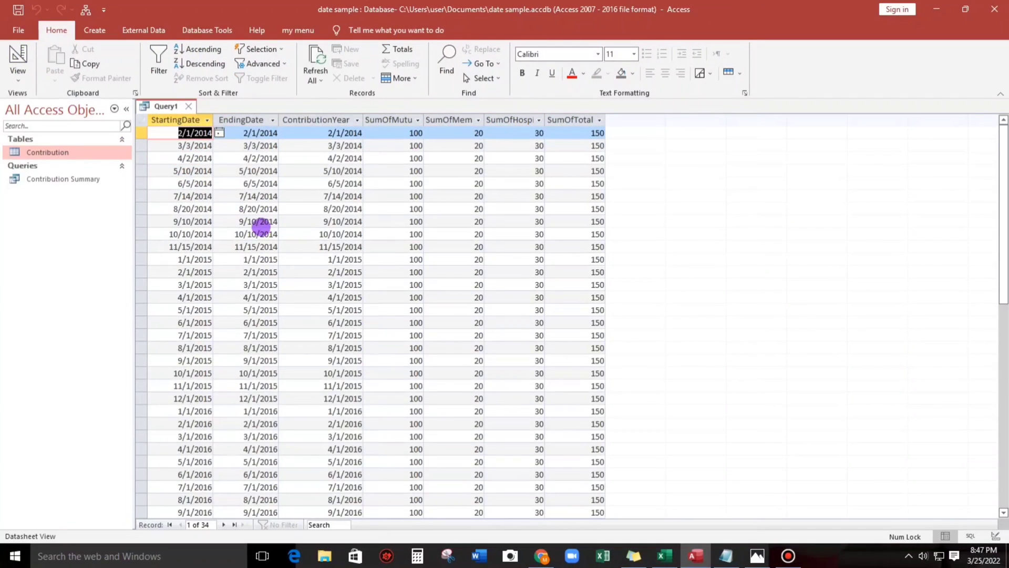
pyautogui.scroll(-5, 261, 226)
pyautogui.scroll(5, 252, 304)
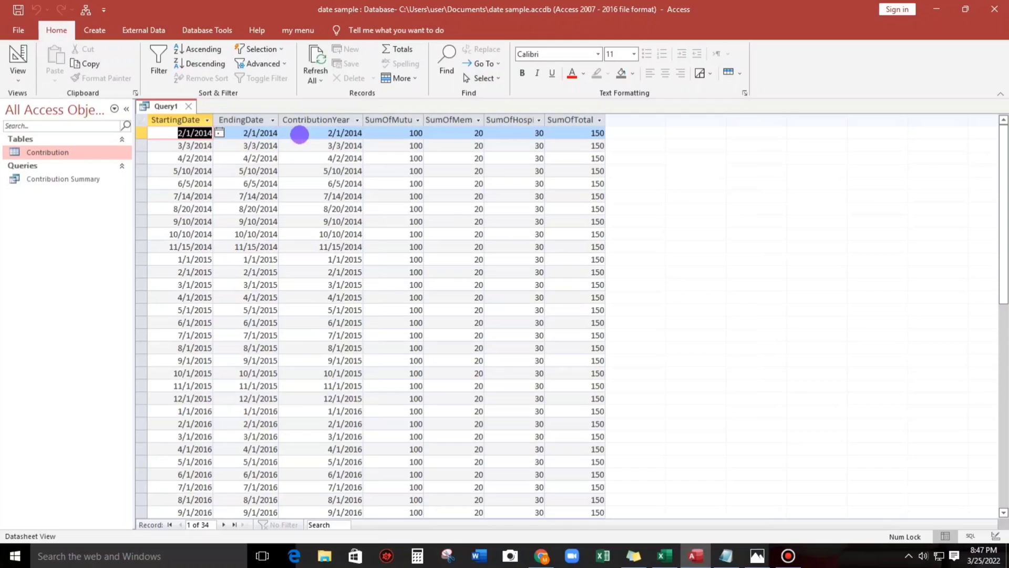
pyautogui.click(18, 57)
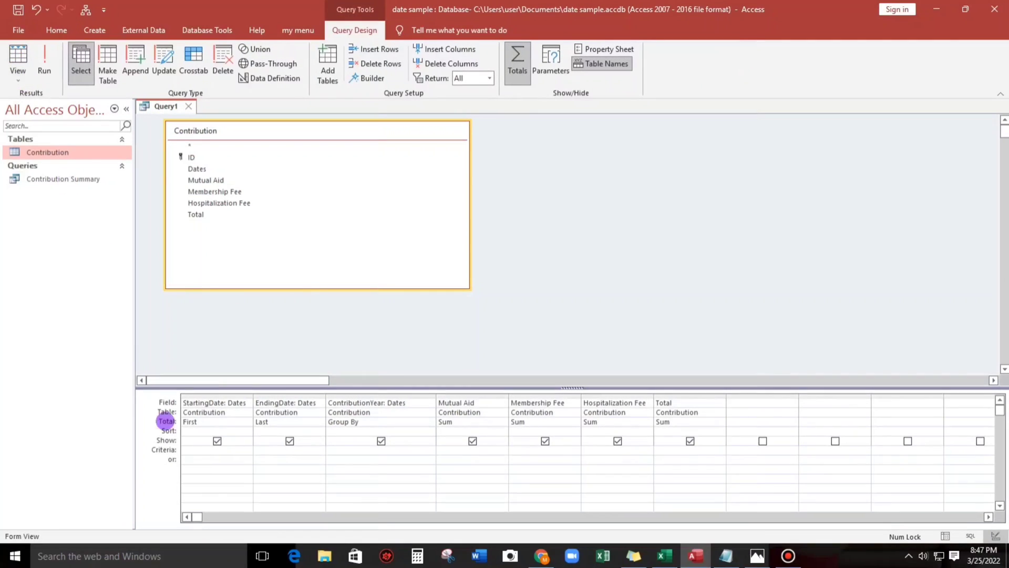
pyautogui.click(227, 479)
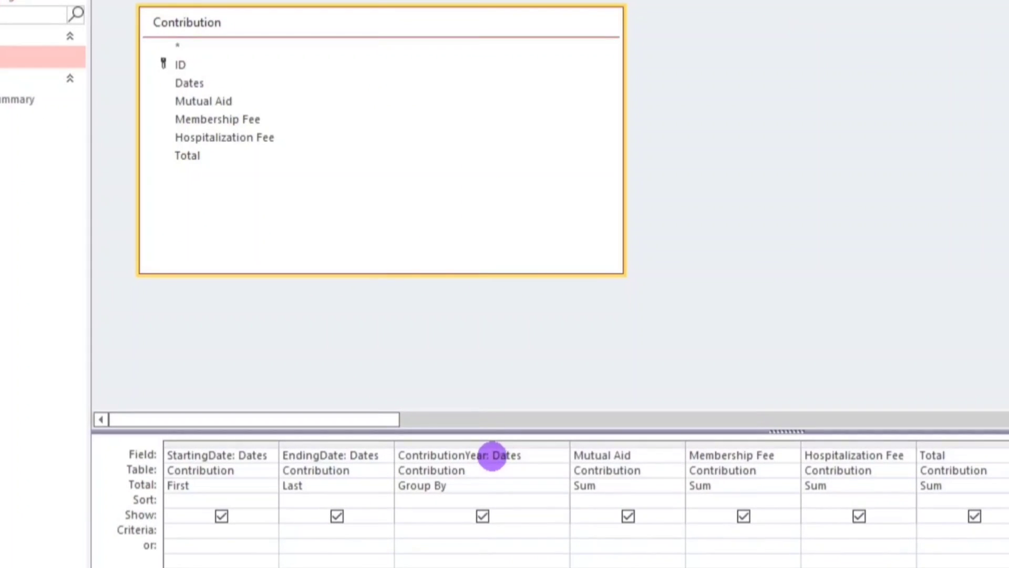
pyautogui.click(492, 455)
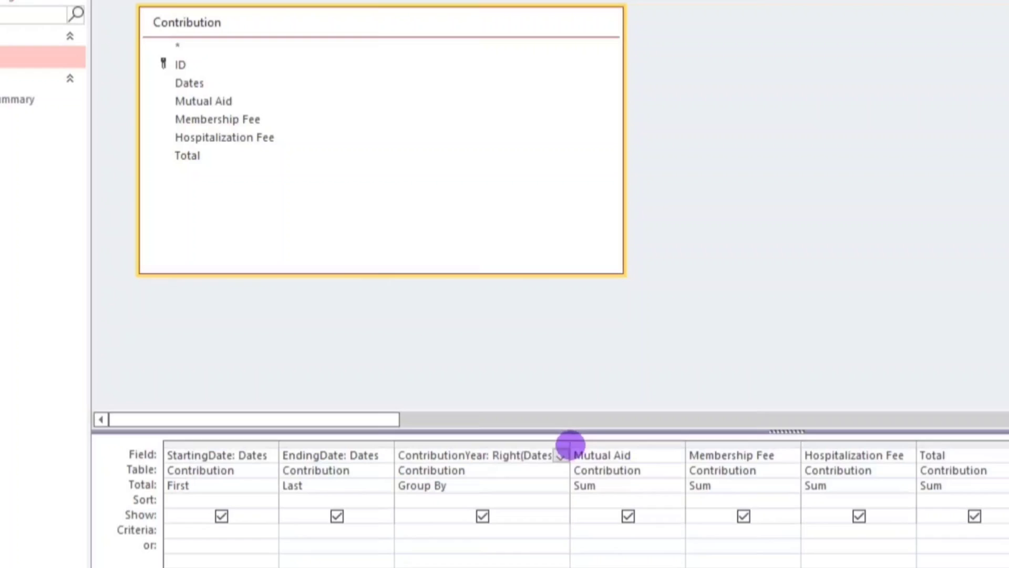
# Step: Change the ContributionYear expression to Right([Dates],4)
pyautogui.moveTo(571, 441); pyautogui.dragTo(730, 453)
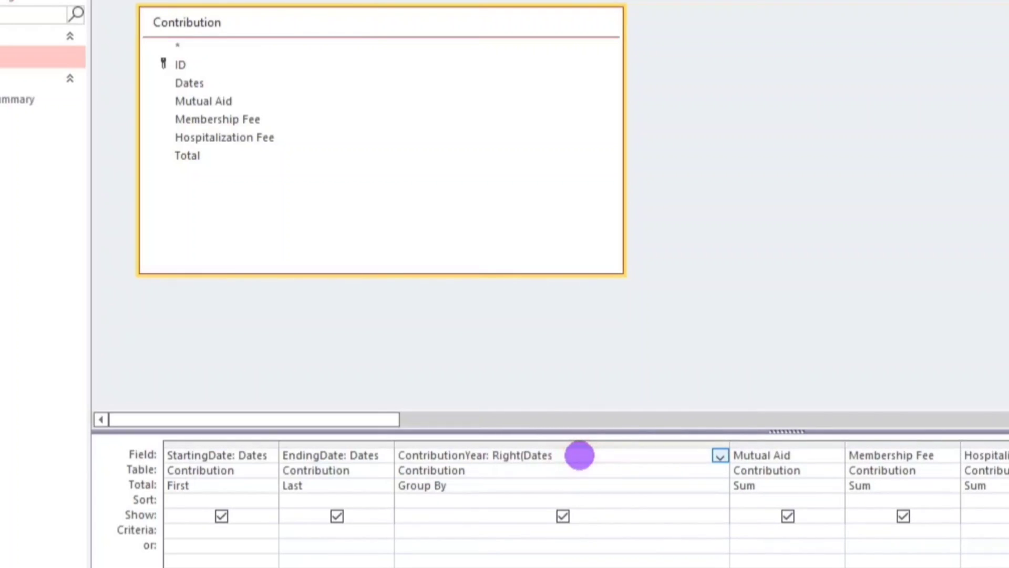
pyautogui.click(580, 455)
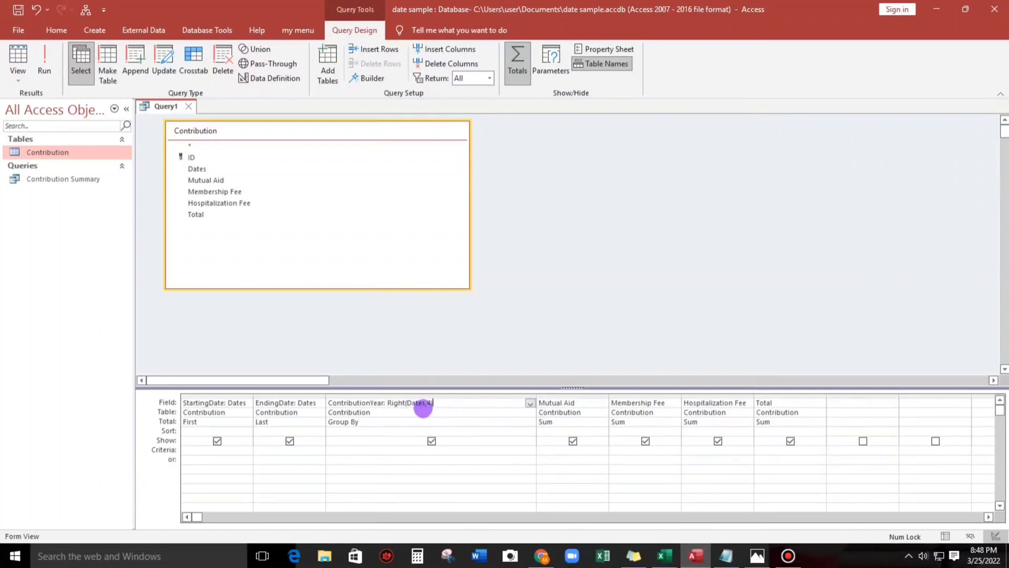
pyautogui.click(360, 460)
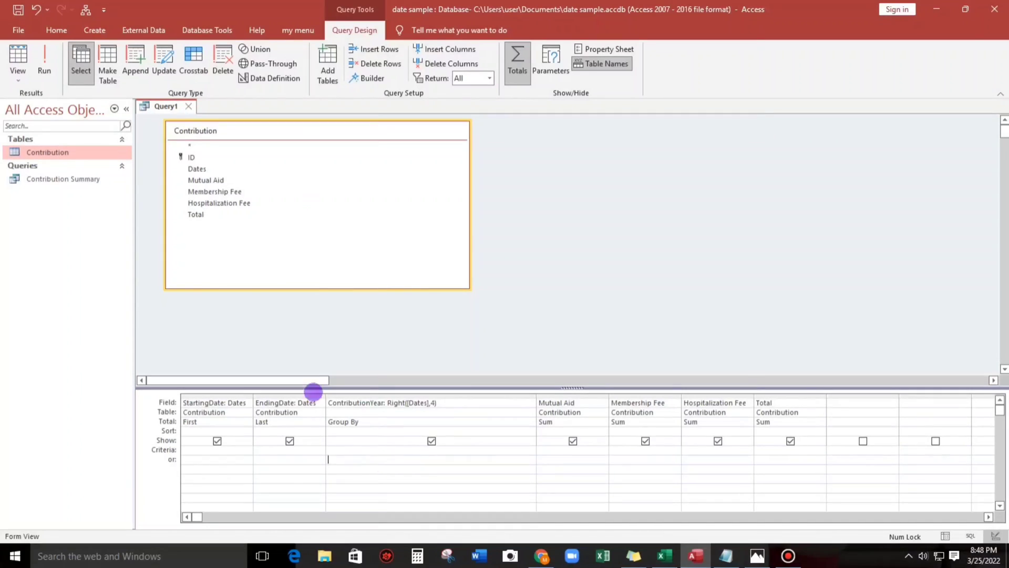
# Step: Run the query to get yearly rows for 2014, 2015 and 2016, comparing with the Contribution table
pyautogui.click(18, 56)
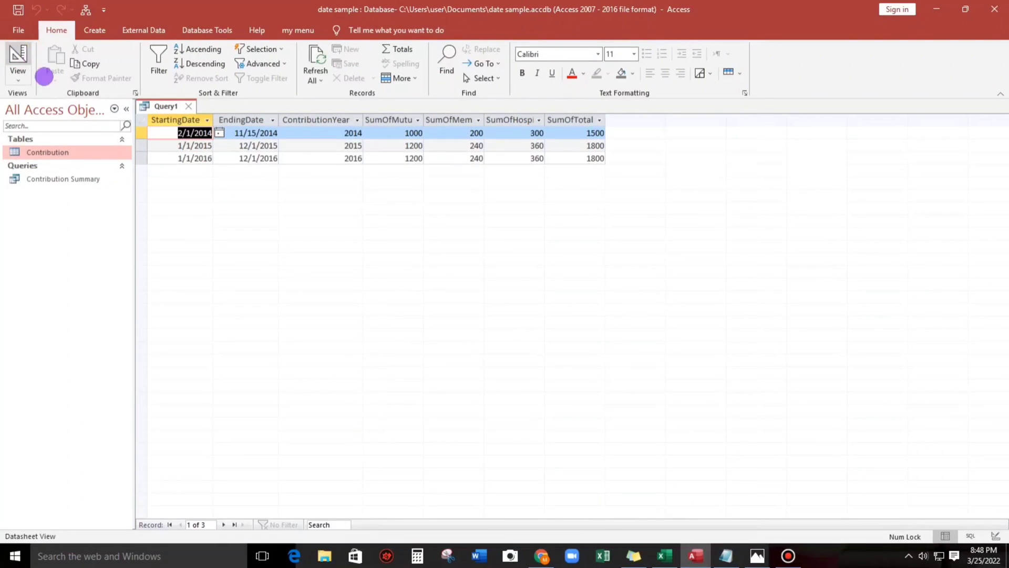
pyautogui.click(288, 148)
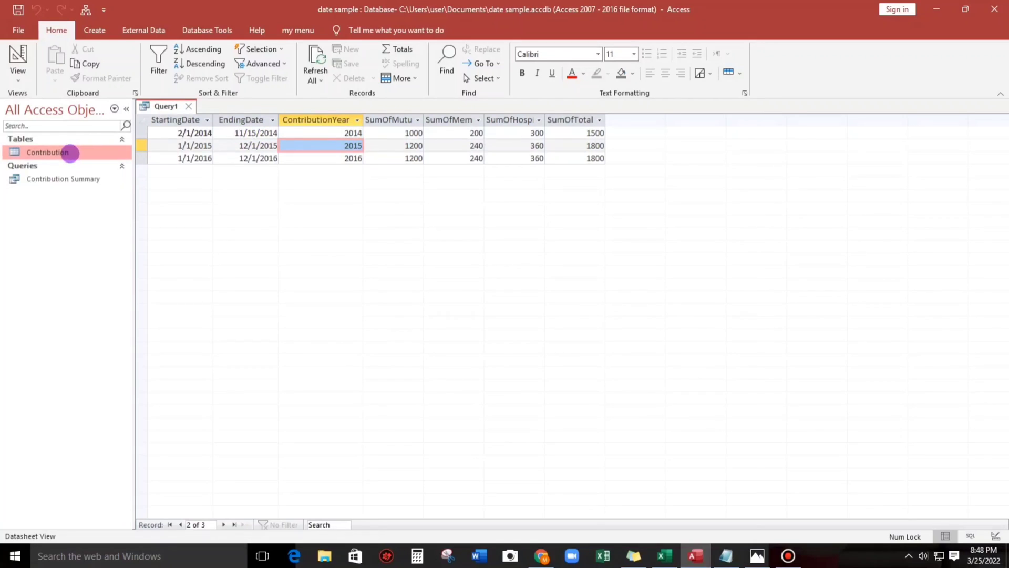
pyautogui.doubleClick(69, 153)
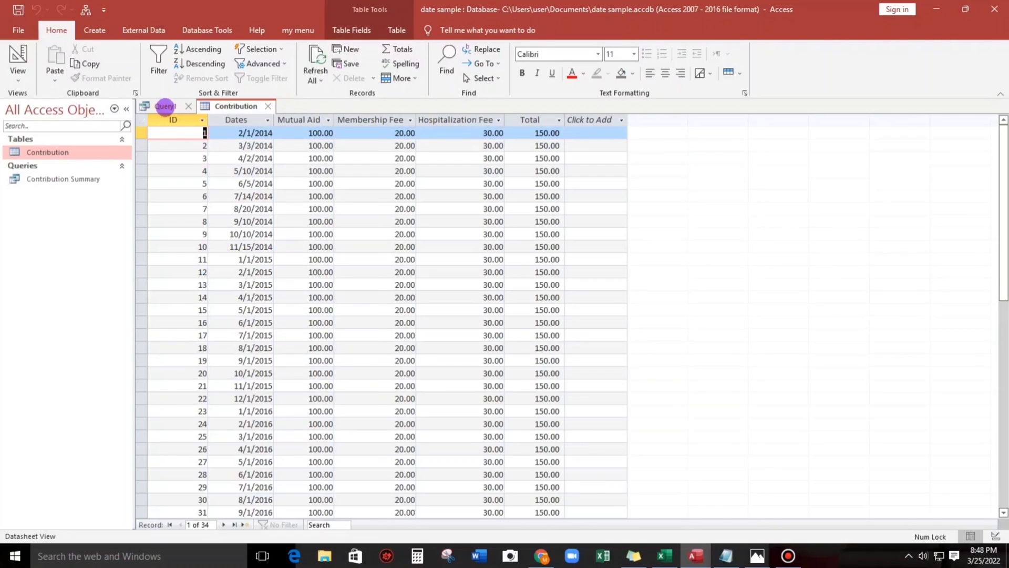
pyautogui.click(165, 106)
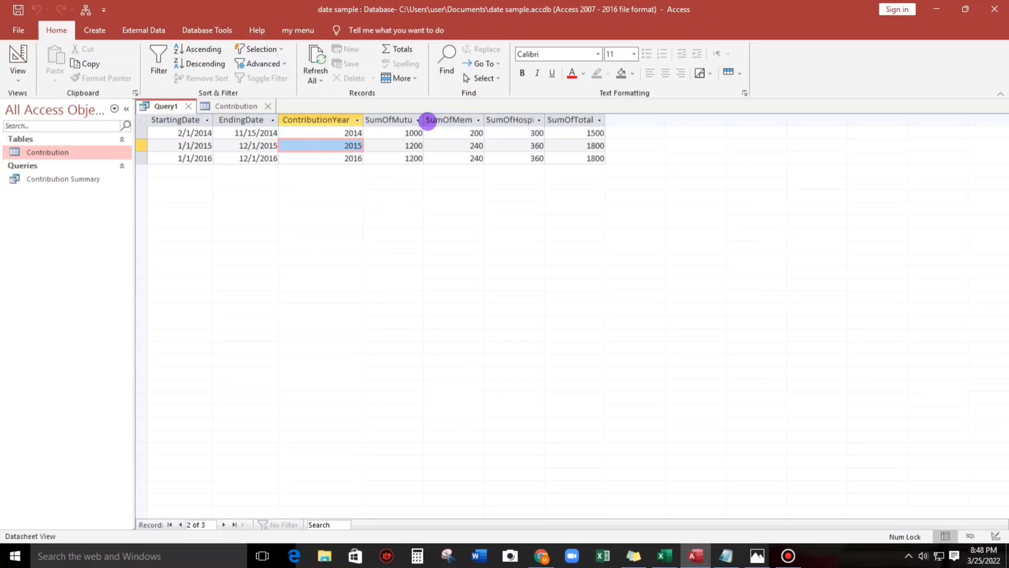
# Step: Autofit the SumOfMutual Aid and SumOfMembership Fee columns so their headers show fully
pyautogui.doubleClick(425, 118)
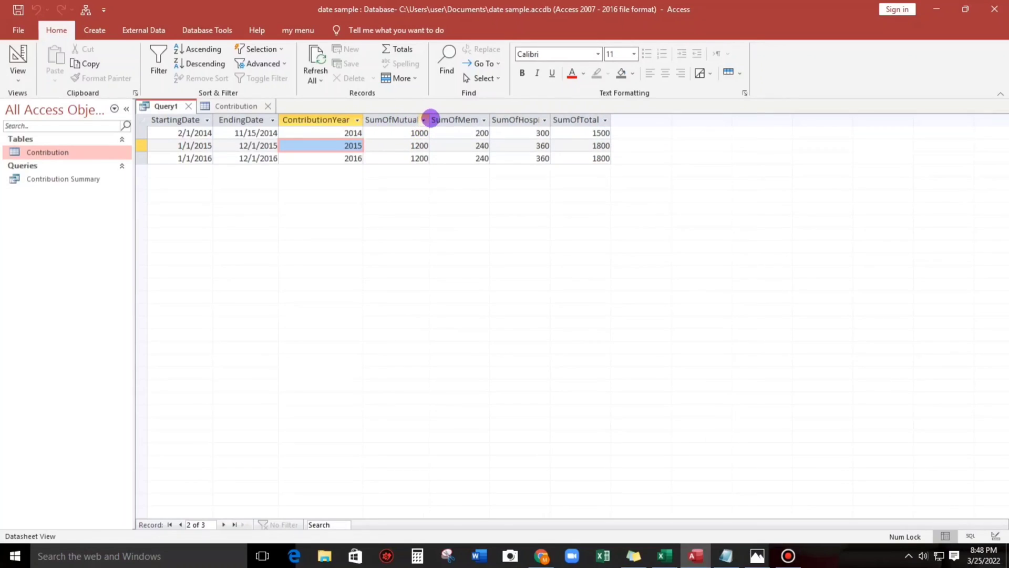
pyautogui.doubleClick(431, 118)
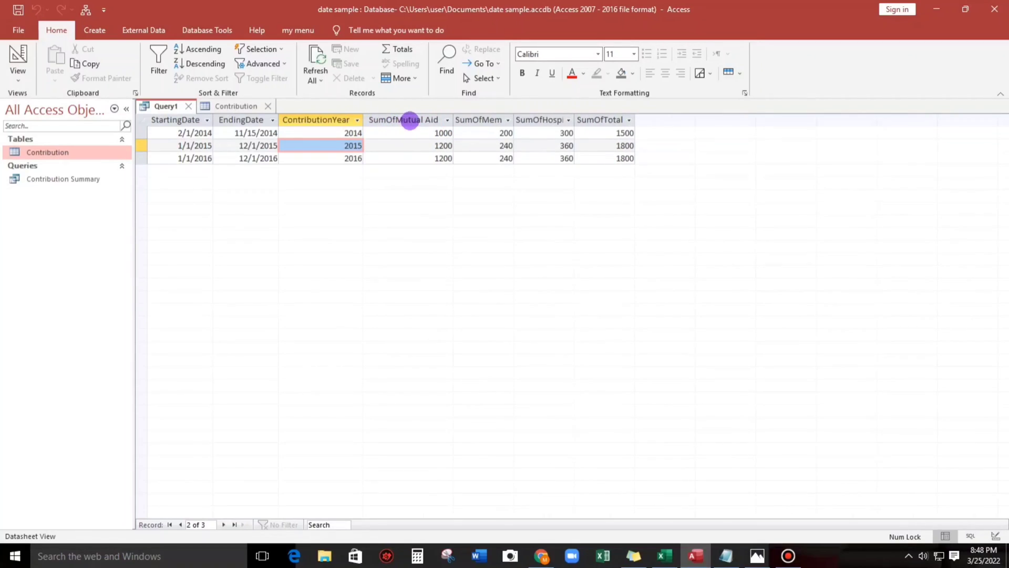
pyautogui.doubleClick(513, 119)
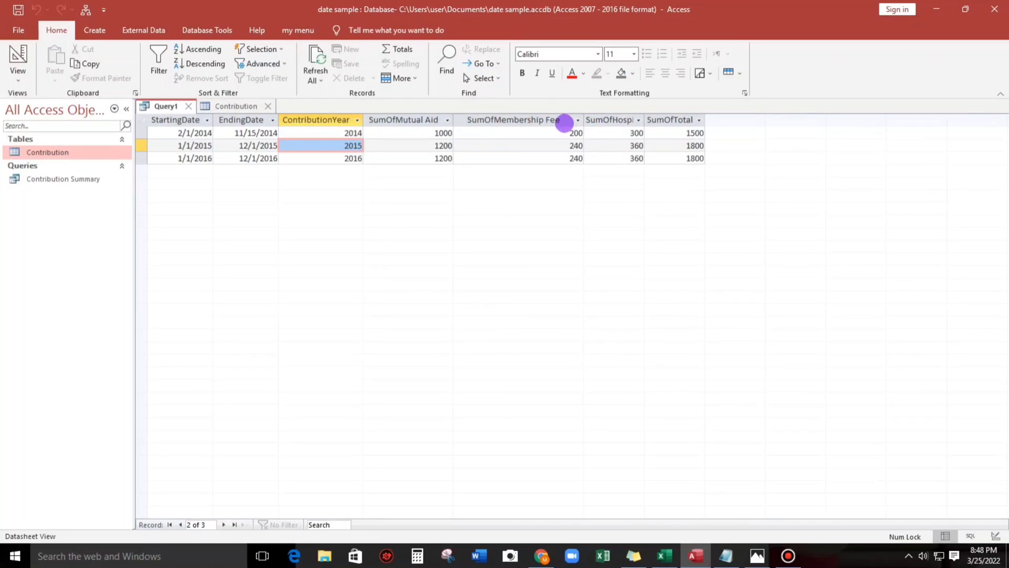
pyautogui.click(18, 55)
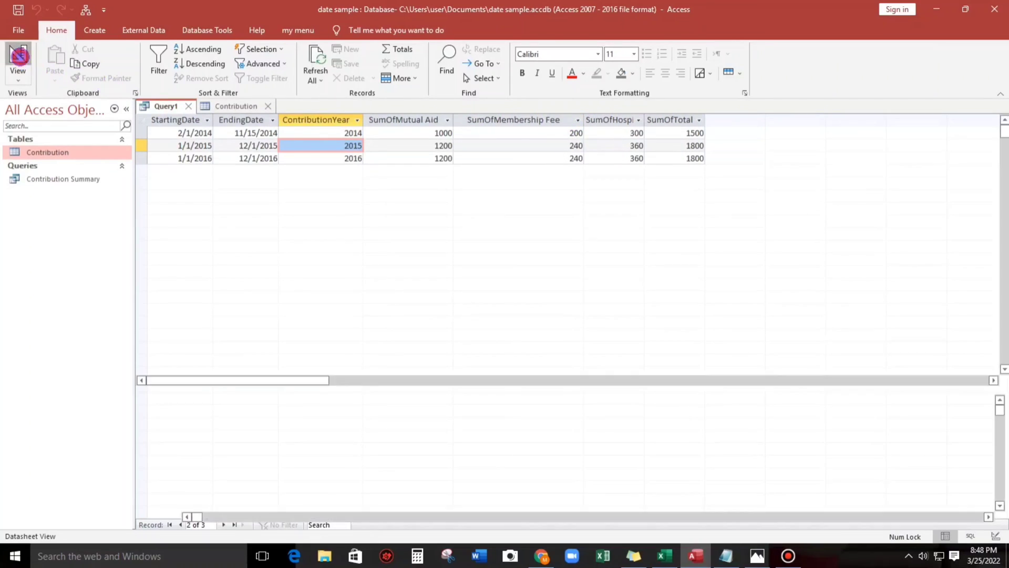
# Step: Alias the Mutual Aid and Membership Fee columns with their own names, e.g. 'Membership Fee:'
pyautogui.moveTo(536, 399); pyautogui.dragTo(429, 403)
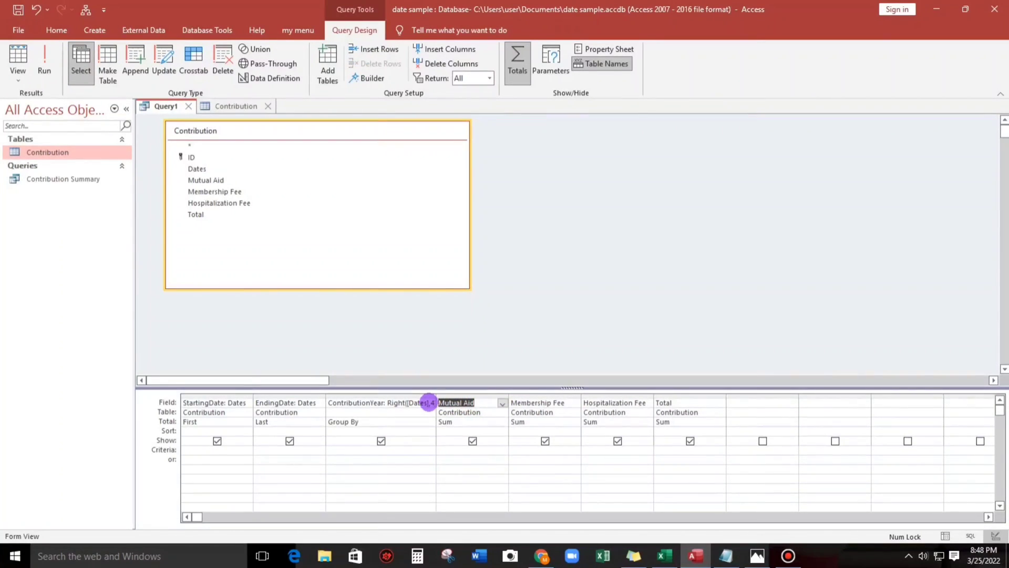
pyautogui.click(438, 402)
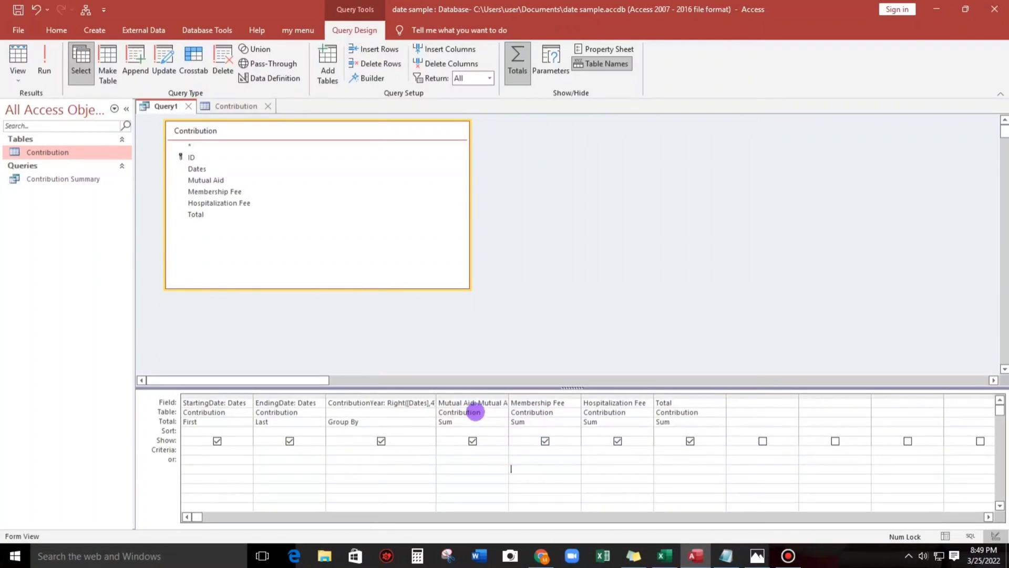
pyautogui.doubleClick(508, 395)
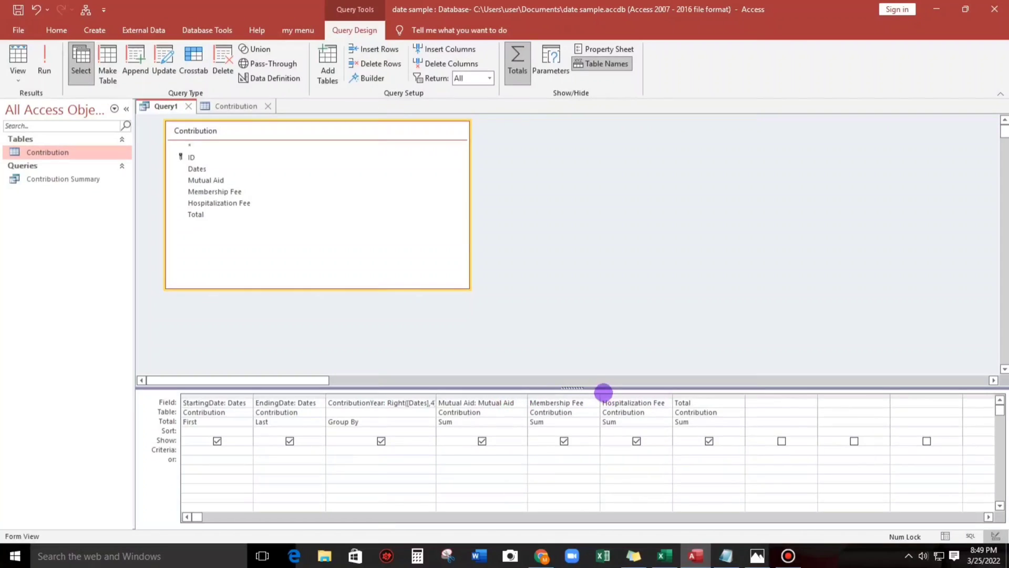
pyautogui.moveTo(600, 394); pyautogui.dragTo(531, 402)
pyautogui.hotkey('ctrl', 'c')
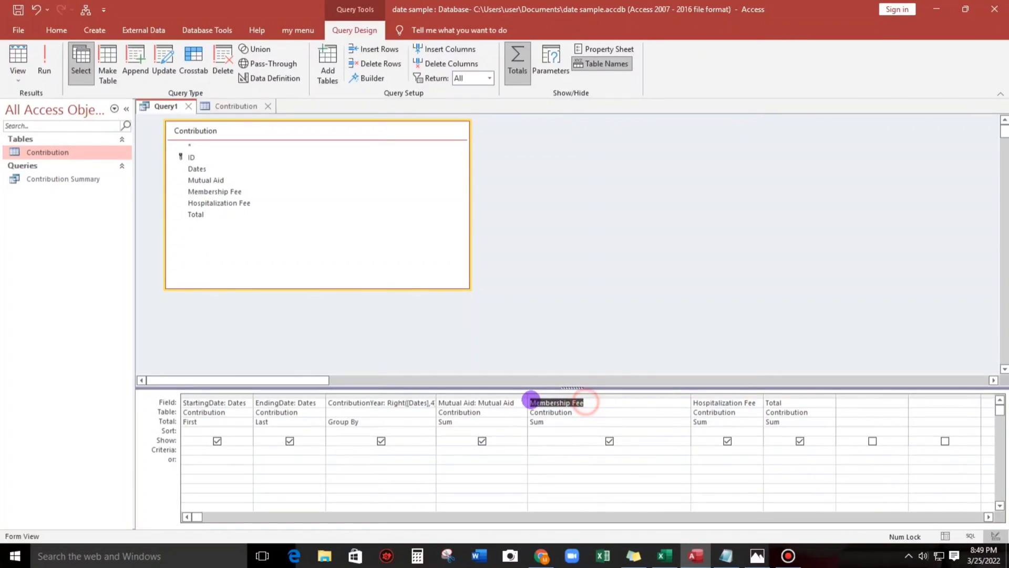
pyautogui.click(531, 401)
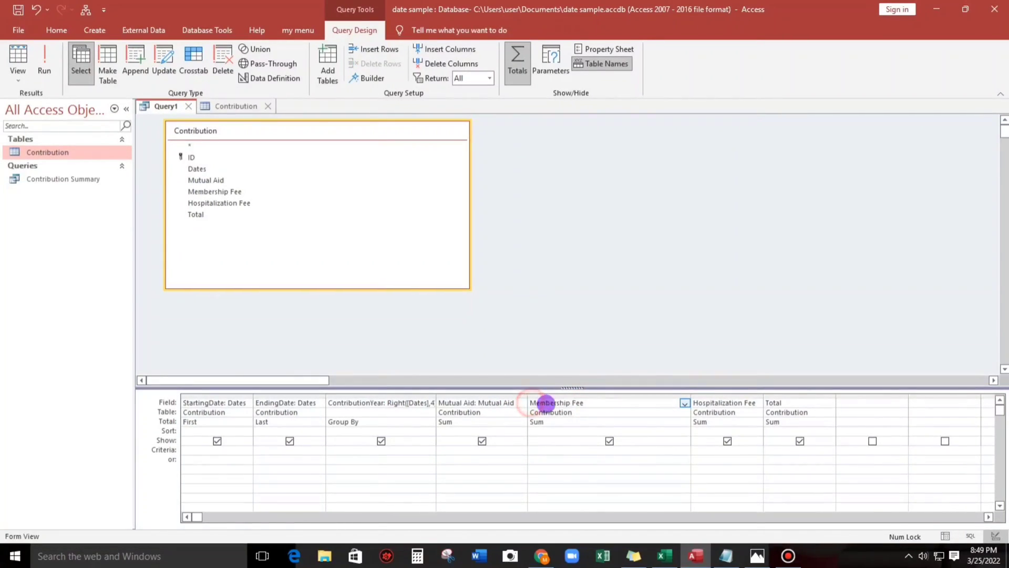
pyautogui.hotkey('ctrl', 'v')
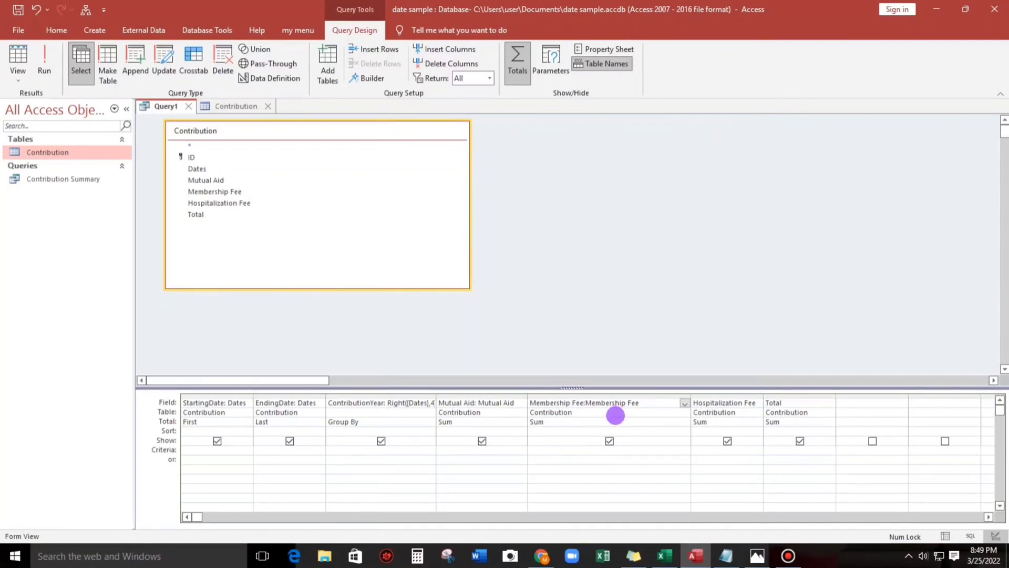
pyautogui.write(':')
# Step: Alias Hospitalization Fee and Total with their own names (Total: Total) and view the results
pyautogui.click(756, 403)
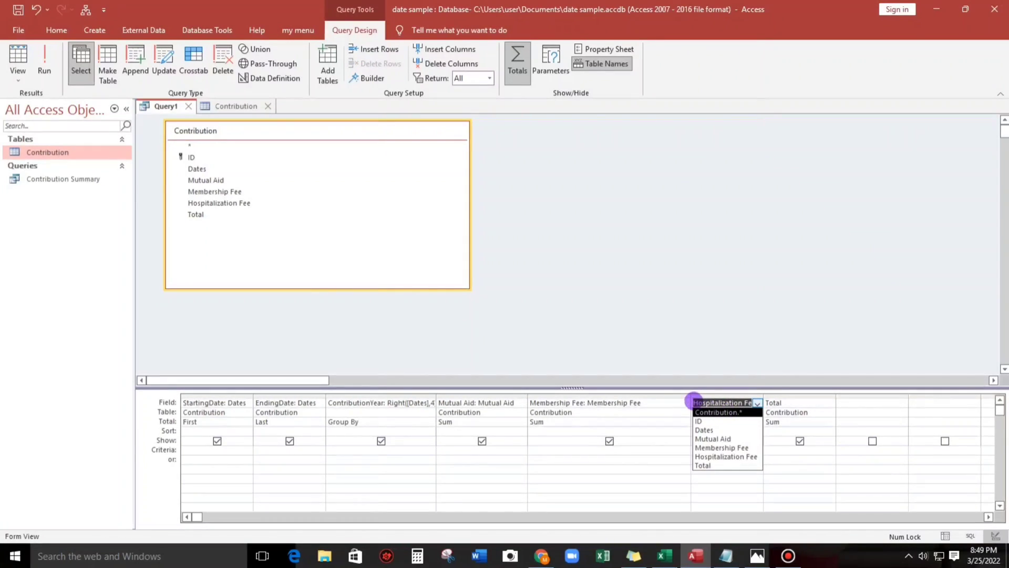
pyautogui.moveTo(691, 397); pyautogui.dragTo(648, 398)
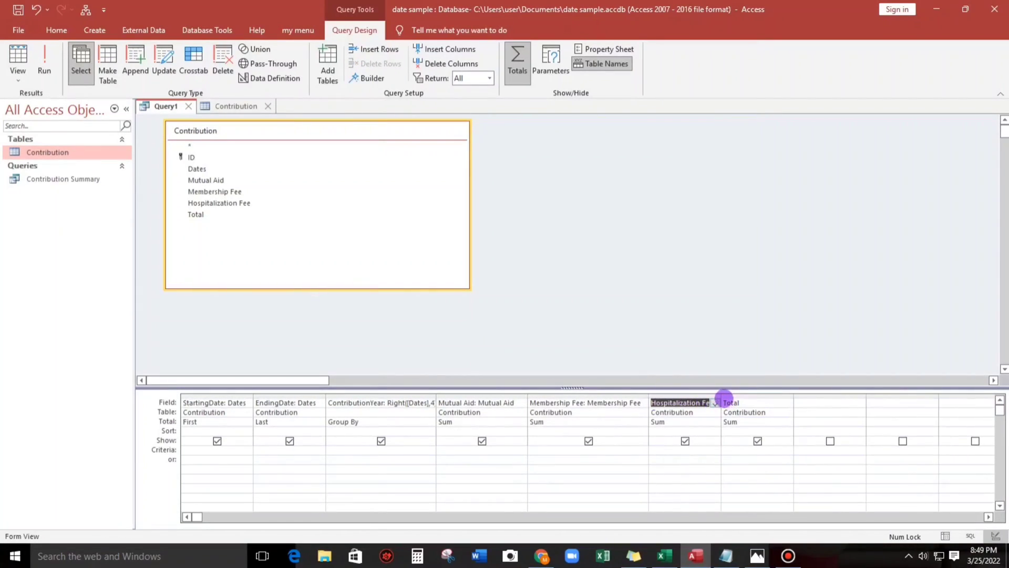
pyautogui.moveTo(721, 398); pyautogui.dragTo(807, 398)
pyautogui.click(727, 403)
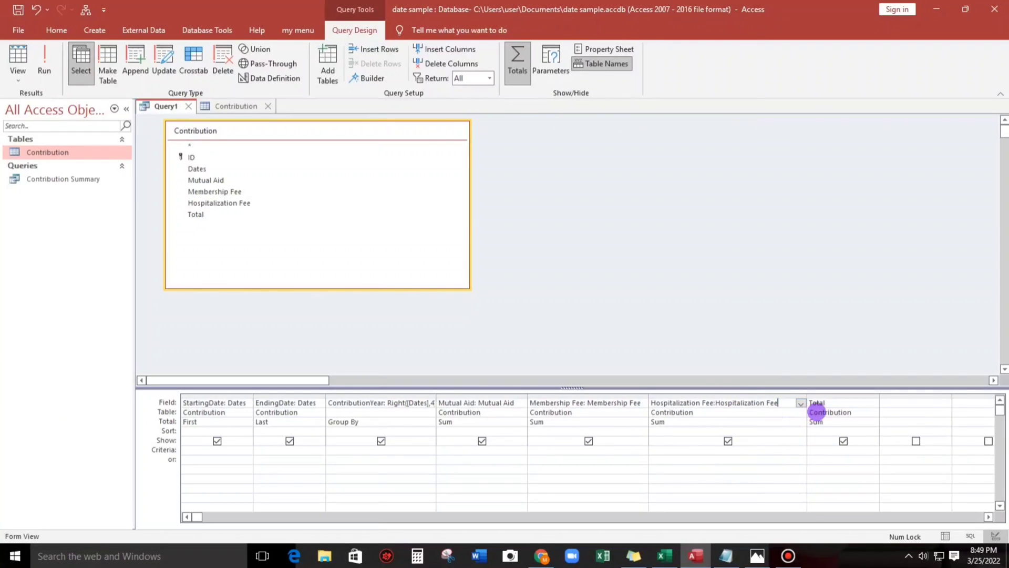
pyautogui.click(824, 403)
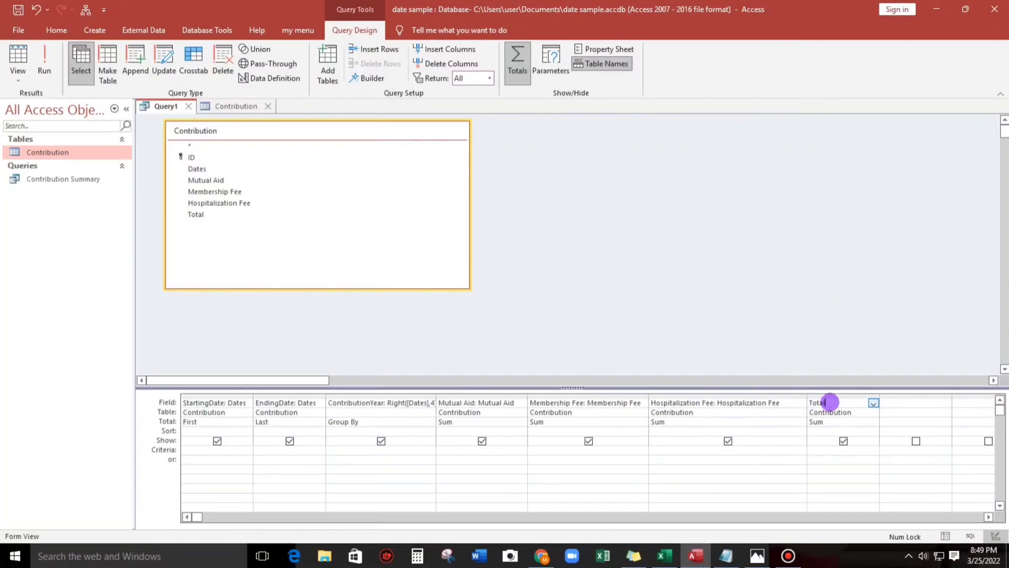
pyautogui.moveTo(829, 402); pyautogui.dragTo(805, 401)
pyautogui.click(503, 481)
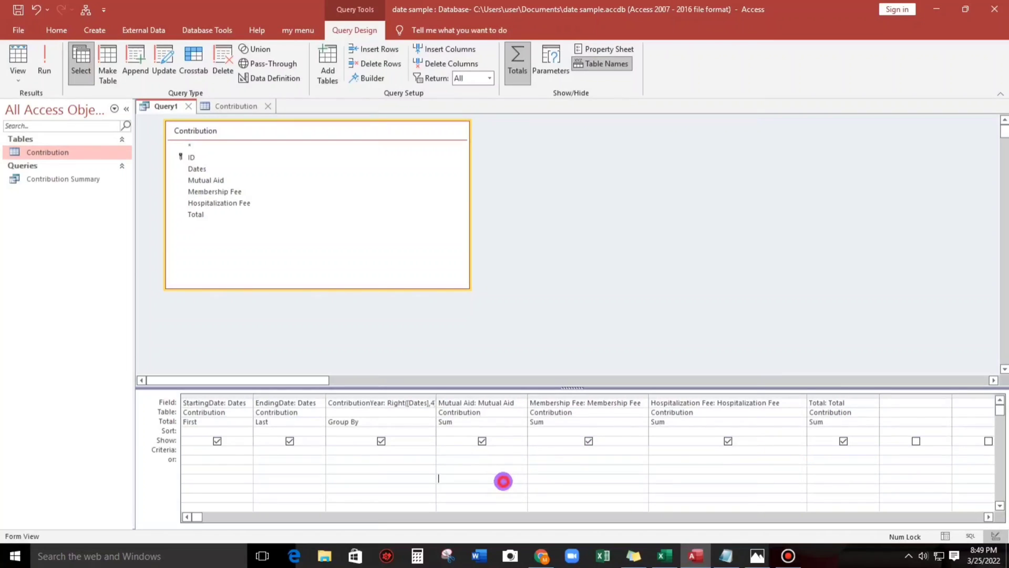
pyautogui.click(16, 54)
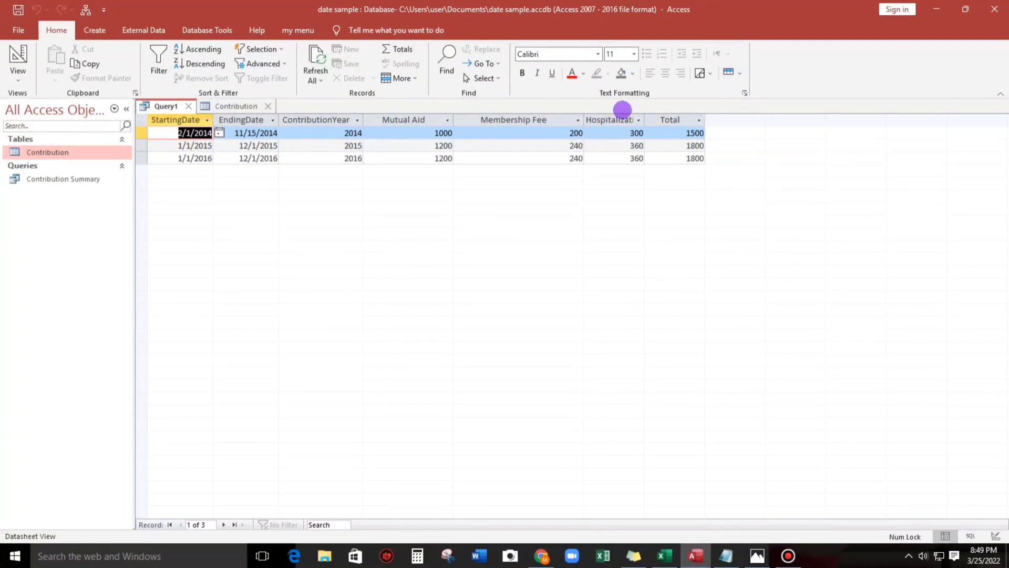
# Step: Fit the Hospitalization Fee and Membership Fee result columns, then bring up the spreadsheet photo in Photos
pyautogui.doubleClick(646, 120)
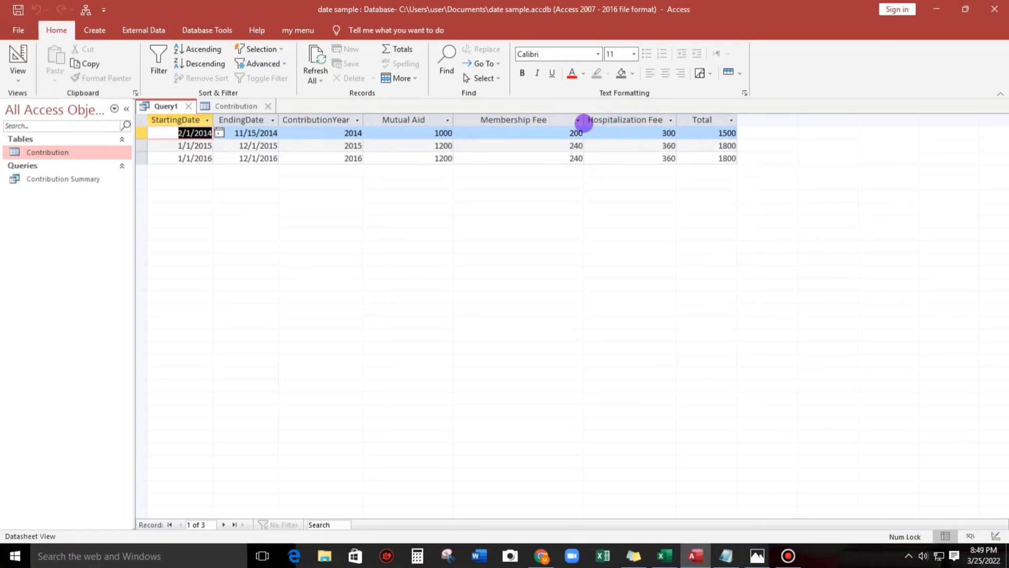
pyautogui.moveTo(583, 120); pyautogui.dragTo(541, 124)
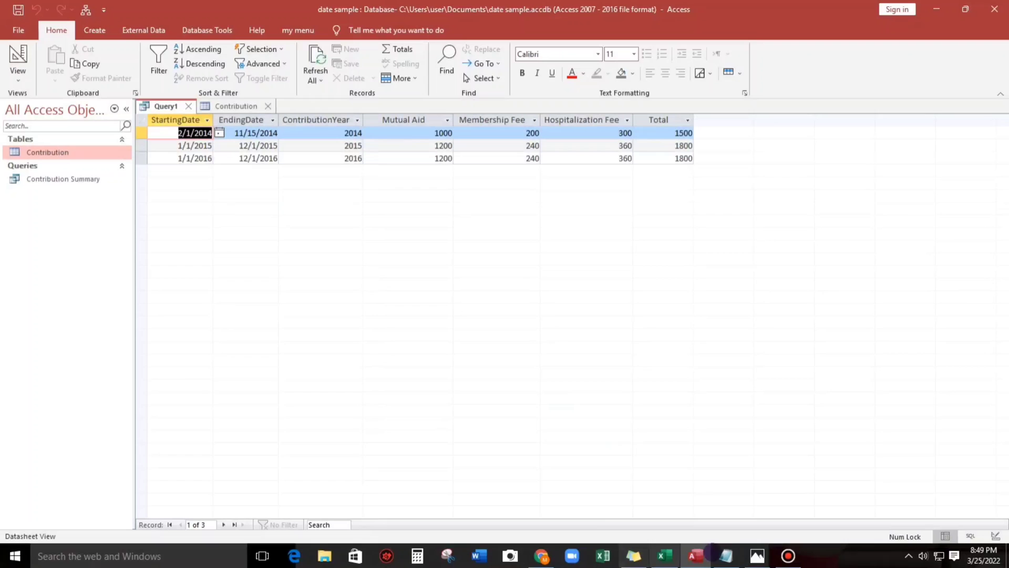
pyautogui.moveTo(758, 555)
pyautogui.click(757, 503)
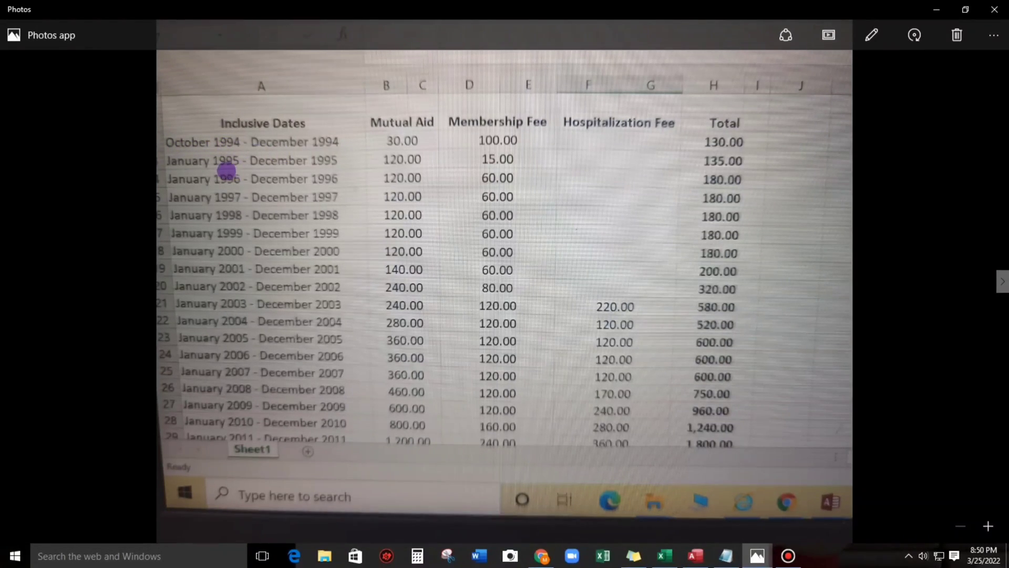
# Step: Set the StartingDate field's Format property to mmmm yyyy
pyautogui.hotkey('alt', 'Tab')
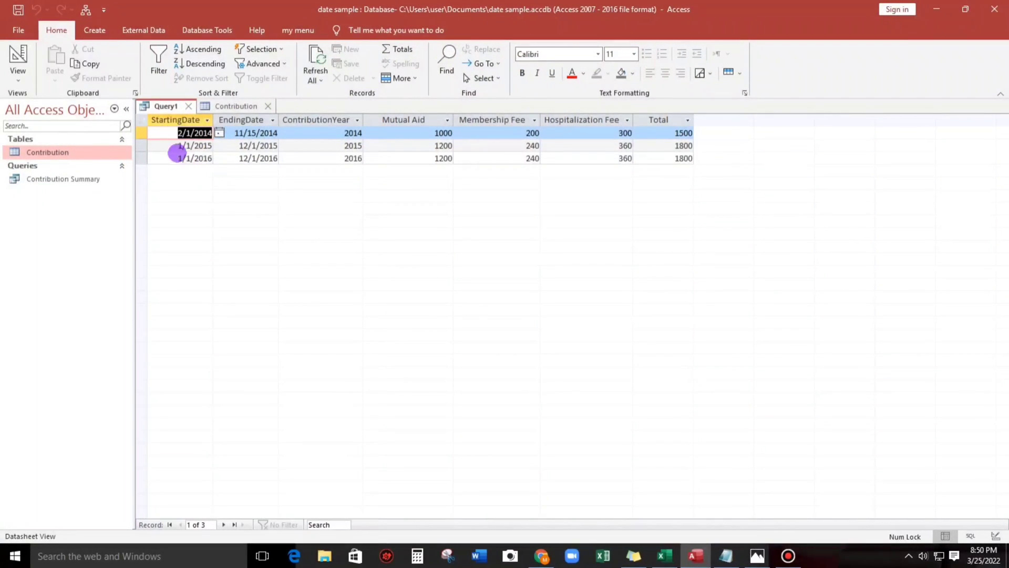
pyautogui.click(18, 61)
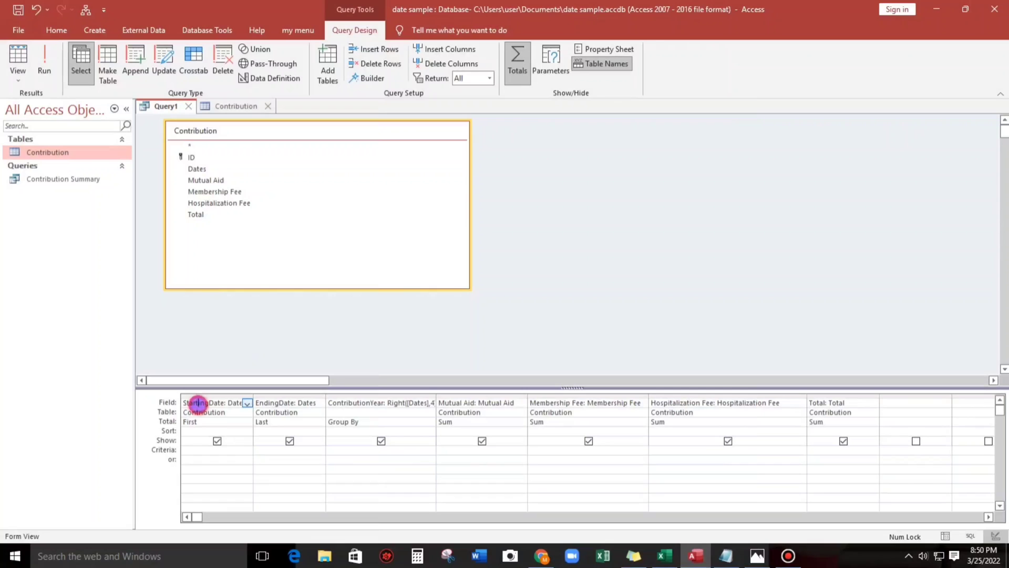
pyautogui.click(197, 403)
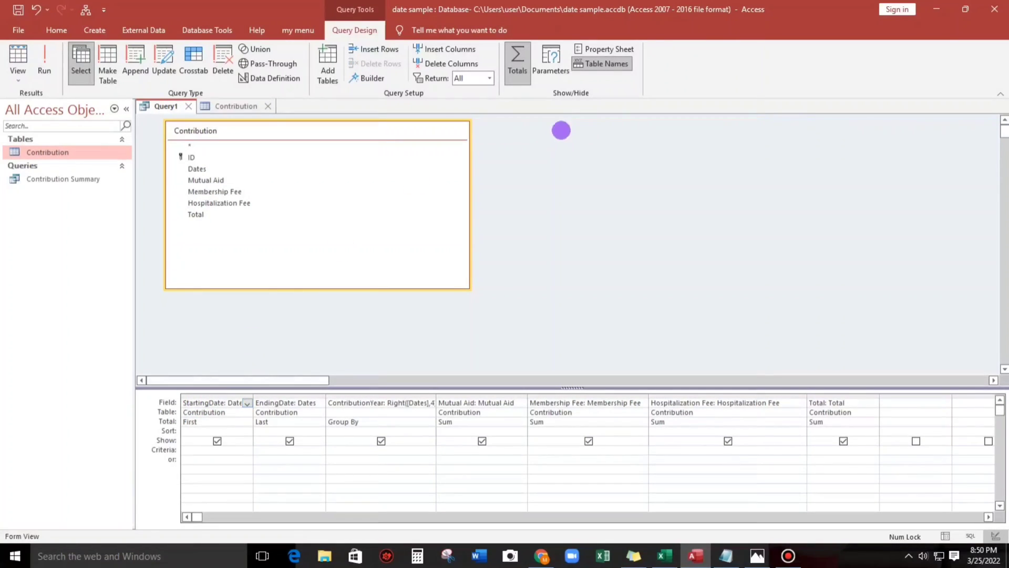
pyautogui.click(604, 49)
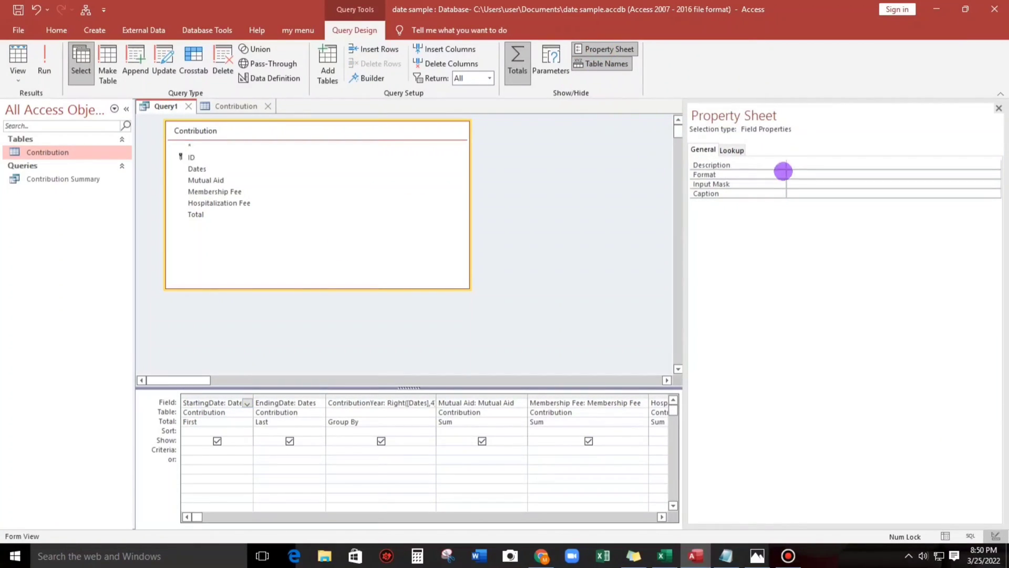
pyautogui.click(806, 175)
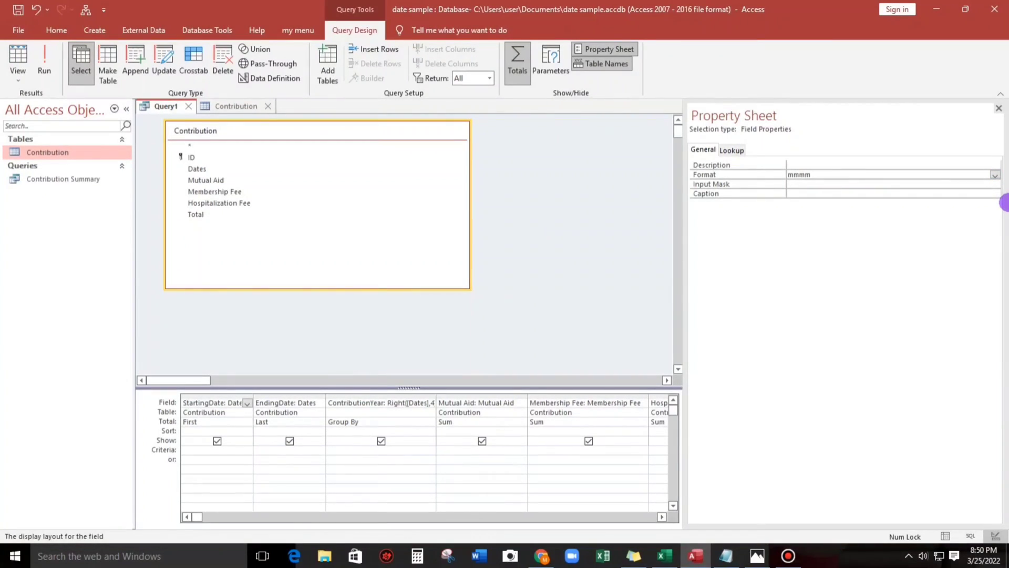
pyautogui.write('mmmm yyyy')
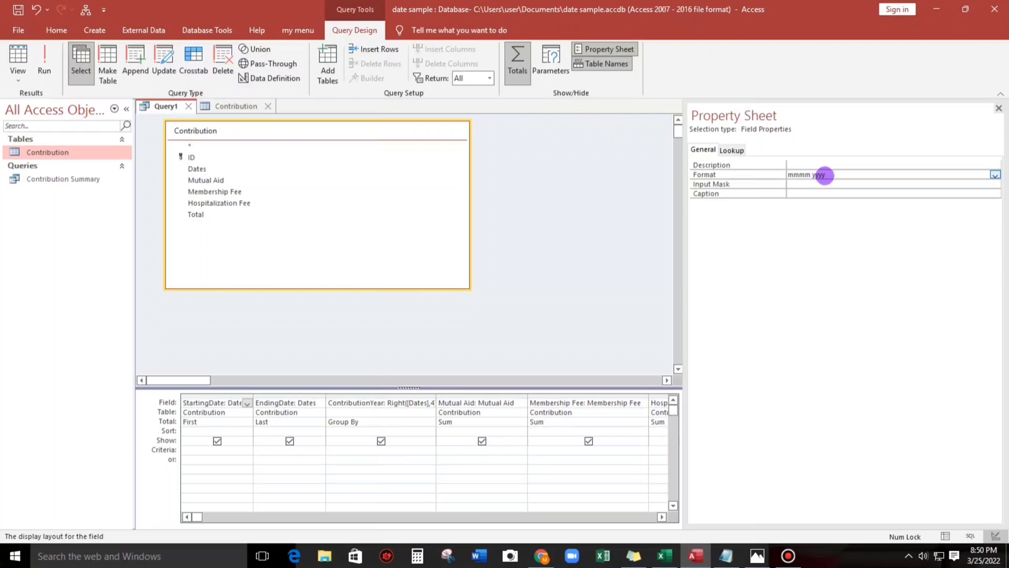
pyautogui.moveTo(828, 175); pyautogui.dragTo(723, 174)
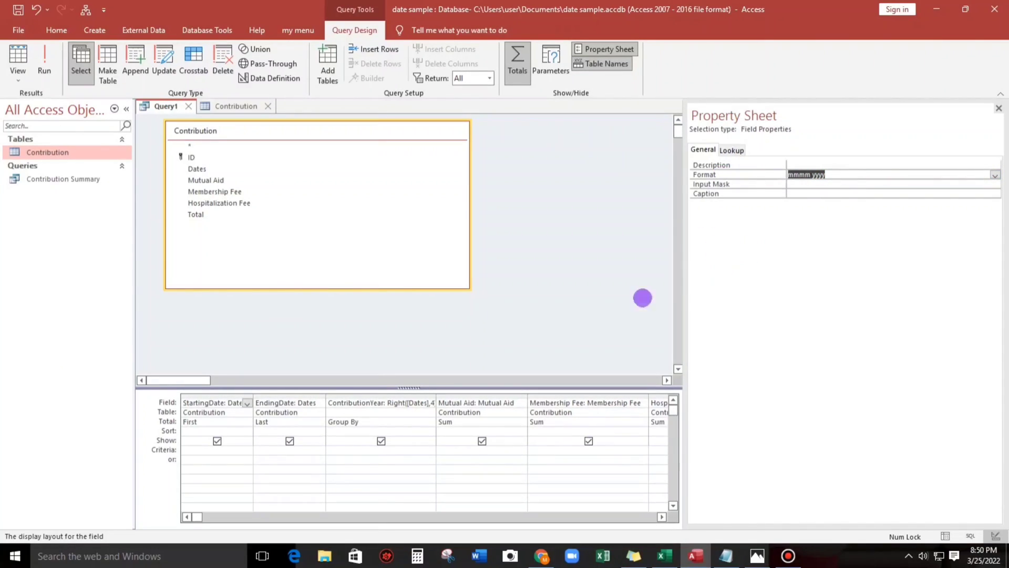
# Step: Give EndingDate the same mmmm yyyy format and view the month-year results
pyautogui.click(269, 411)
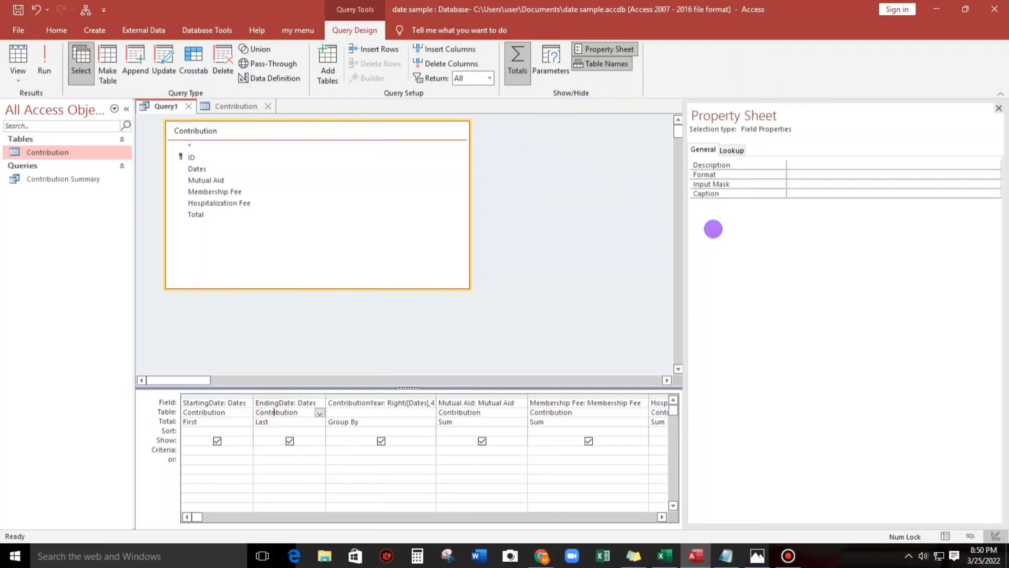
pyautogui.click(794, 175)
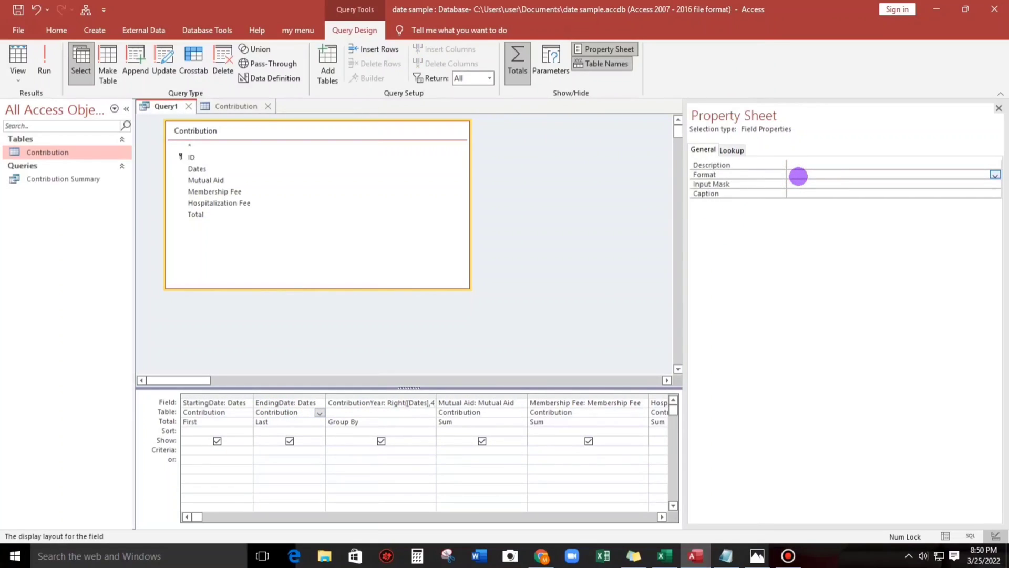
pyautogui.click(818, 192)
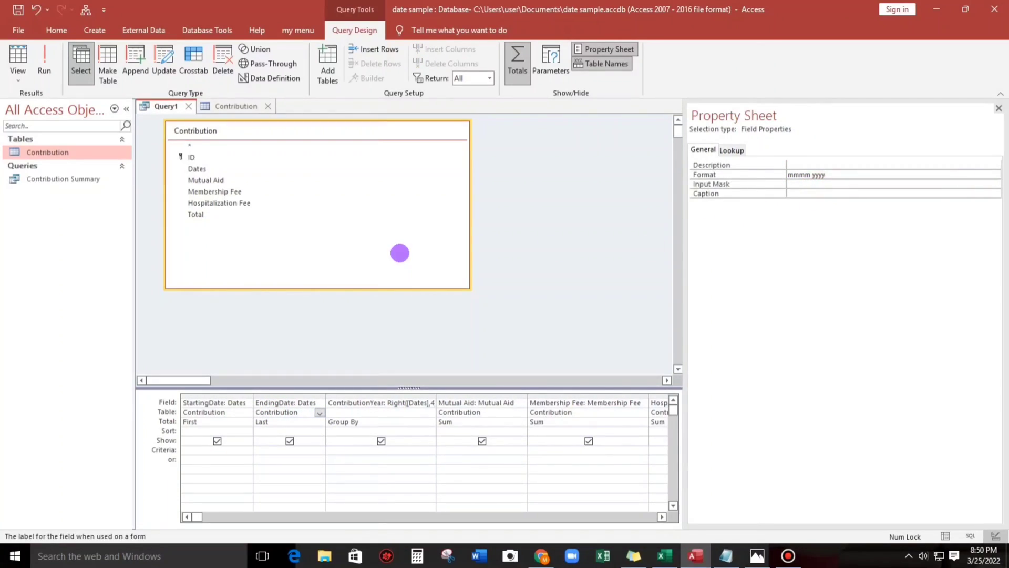
pyautogui.click(6, 61)
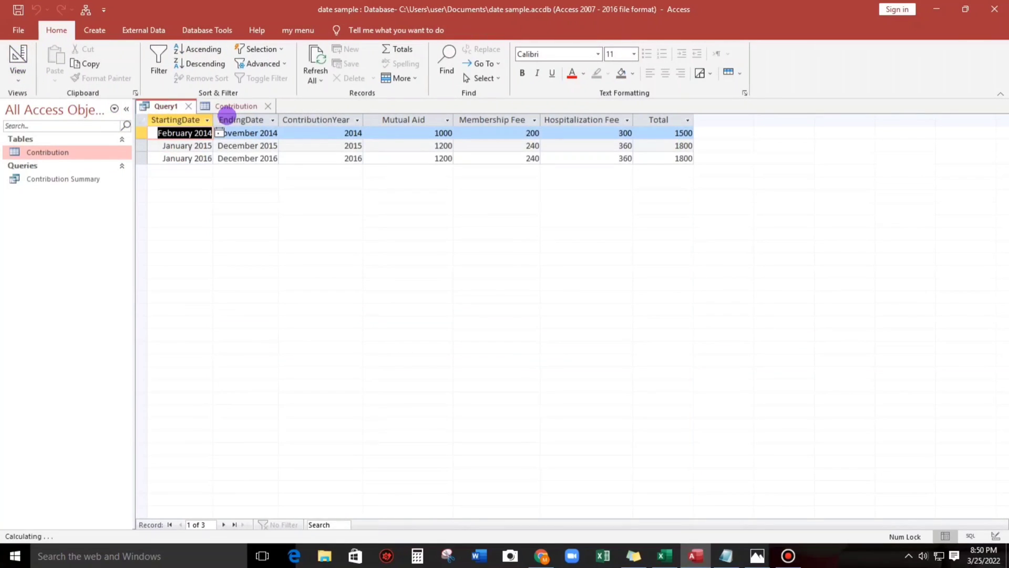
# Step: Widen the StartingDate and EndingDate result columns to show full dates like December 2015
pyautogui.moveTo(213, 119); pyautogui.dragTo(238, 119)
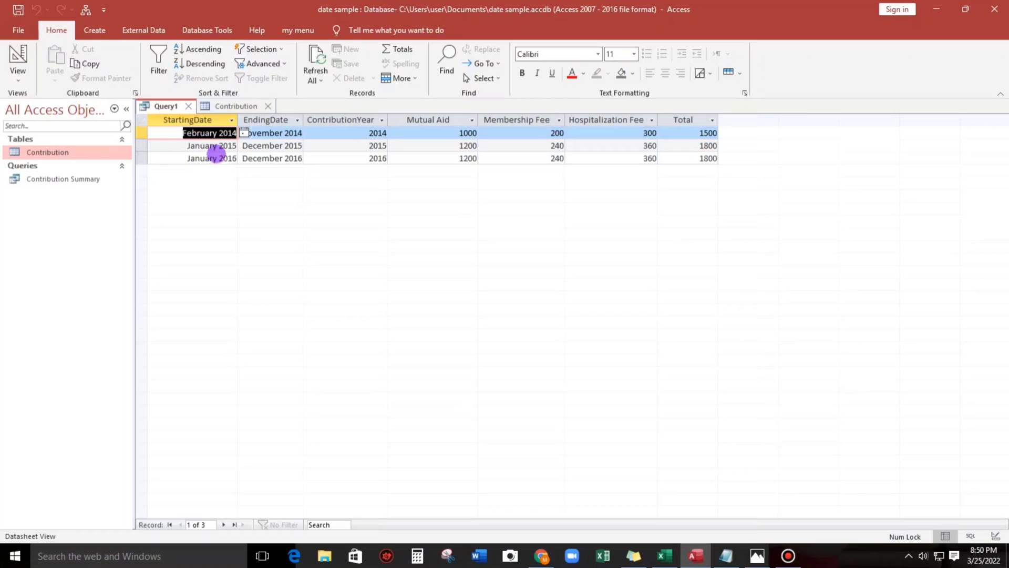
pyautogui.click(280, 146)
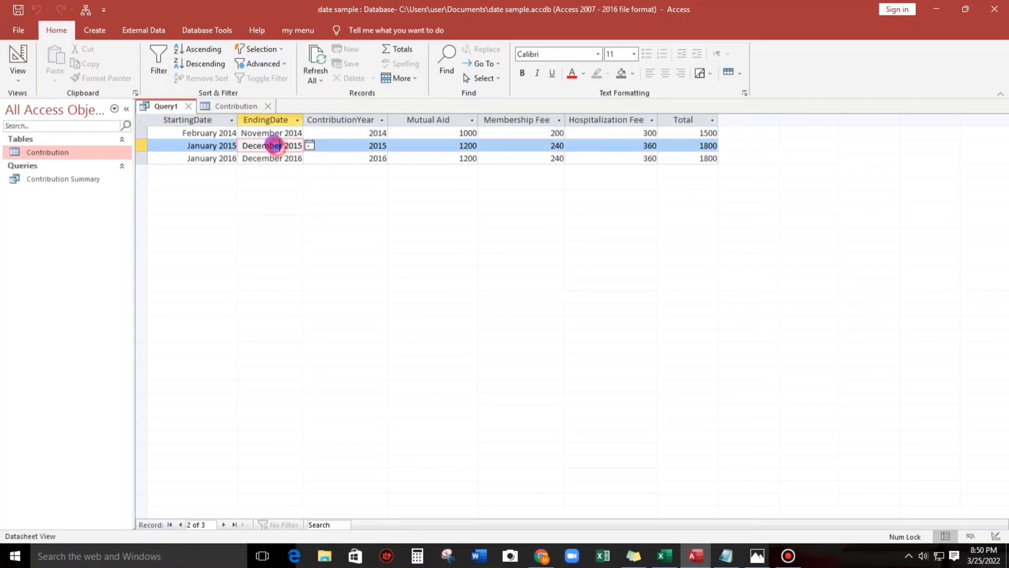
pyautogui.click(355, 159)
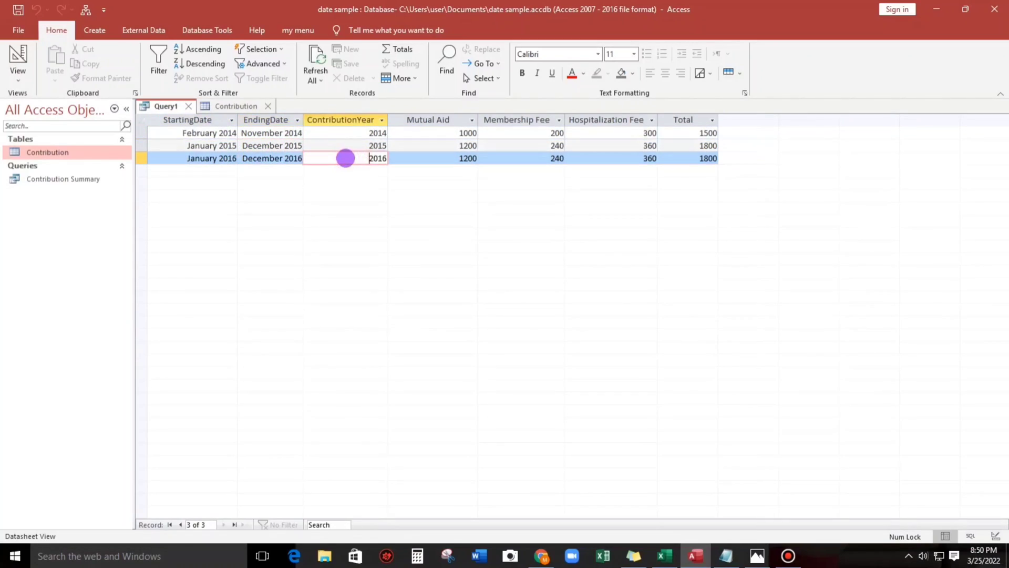
pyautogui.moveTo(304, 120); pyautogui.dragTo(322, 120)
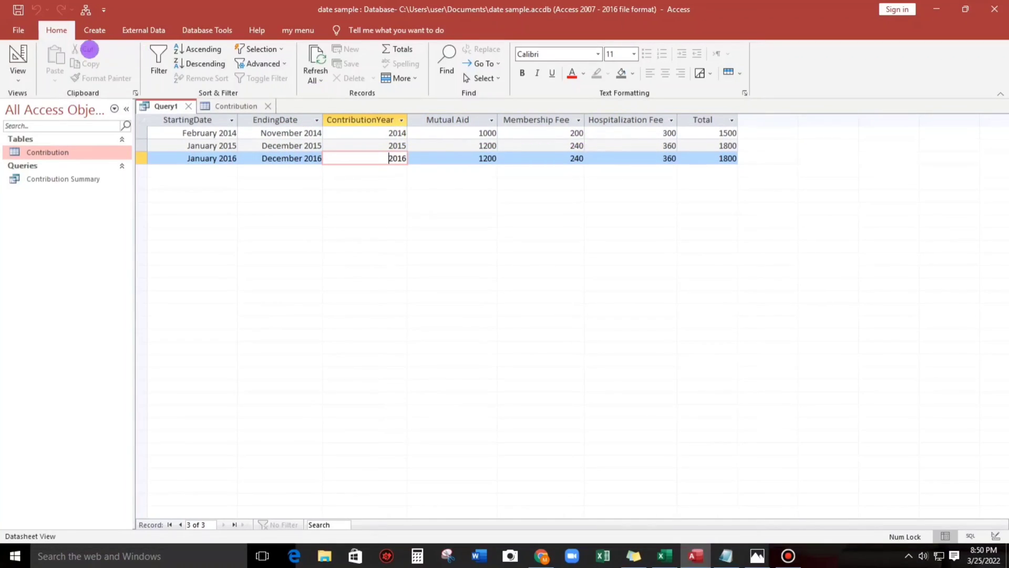
pyautogui.click(16, 53)
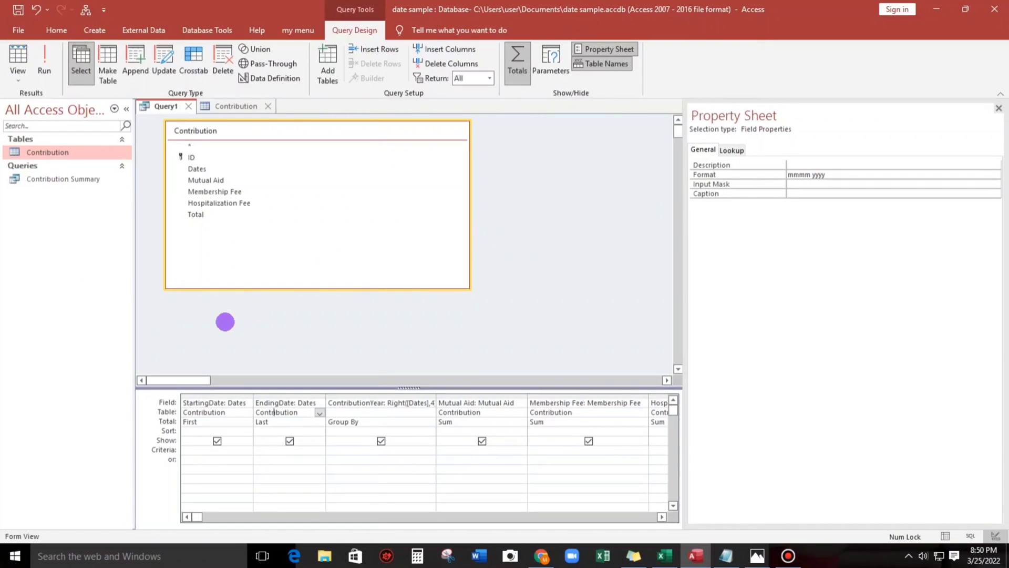
# Step: Give the Mutual Aid query column the Standard number format
pyautogui.click(126, 109)
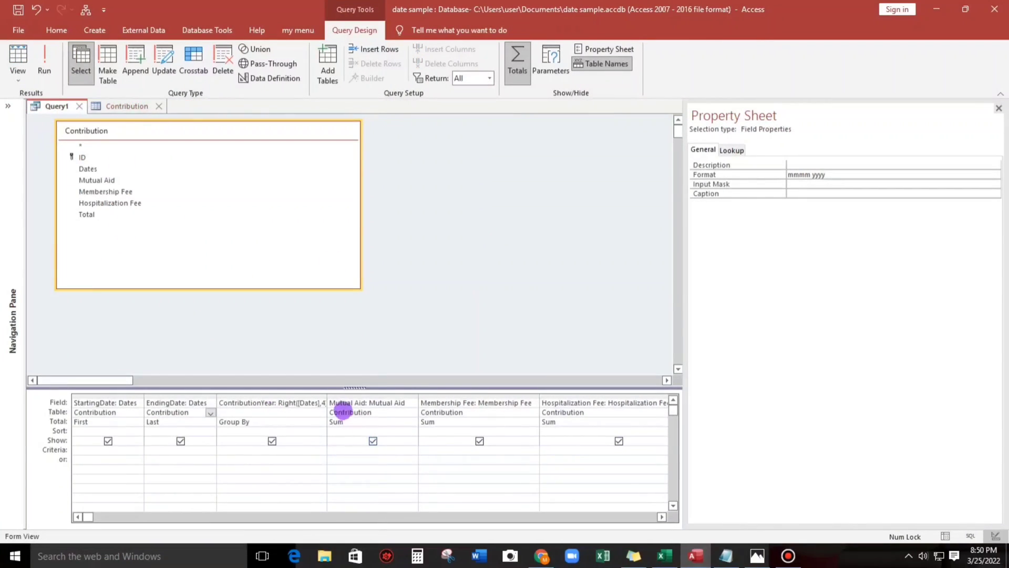
pyautogui.click(343, 405)
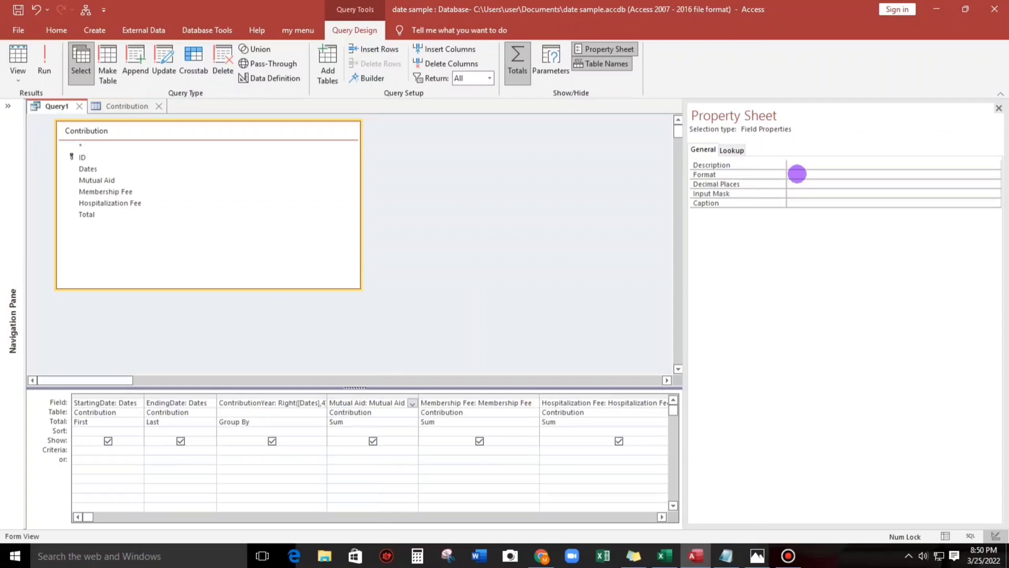
pyautogui.click(791, 174)
pyautogui.click(993, 174)
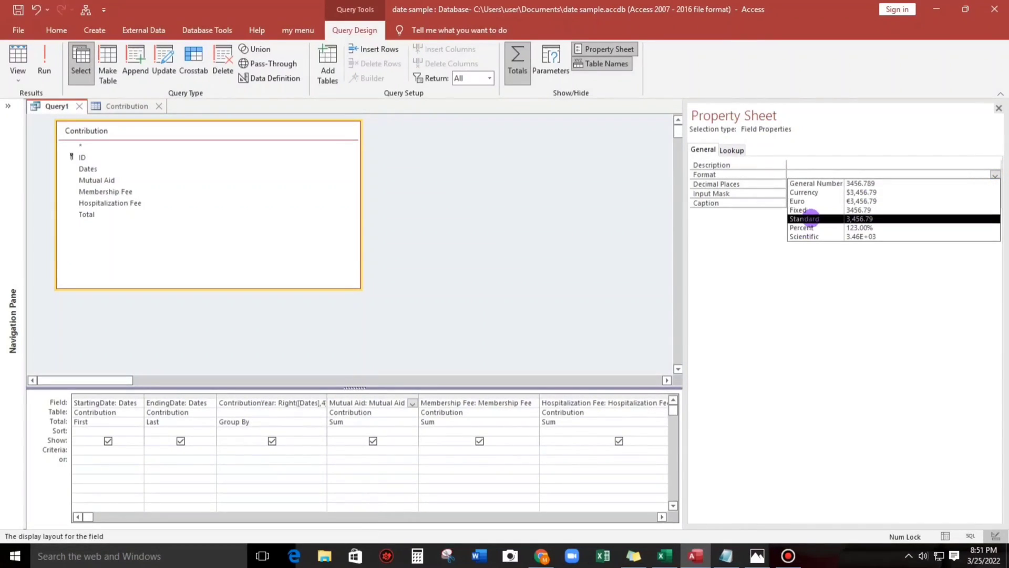
pyautogui.click(807, 219)
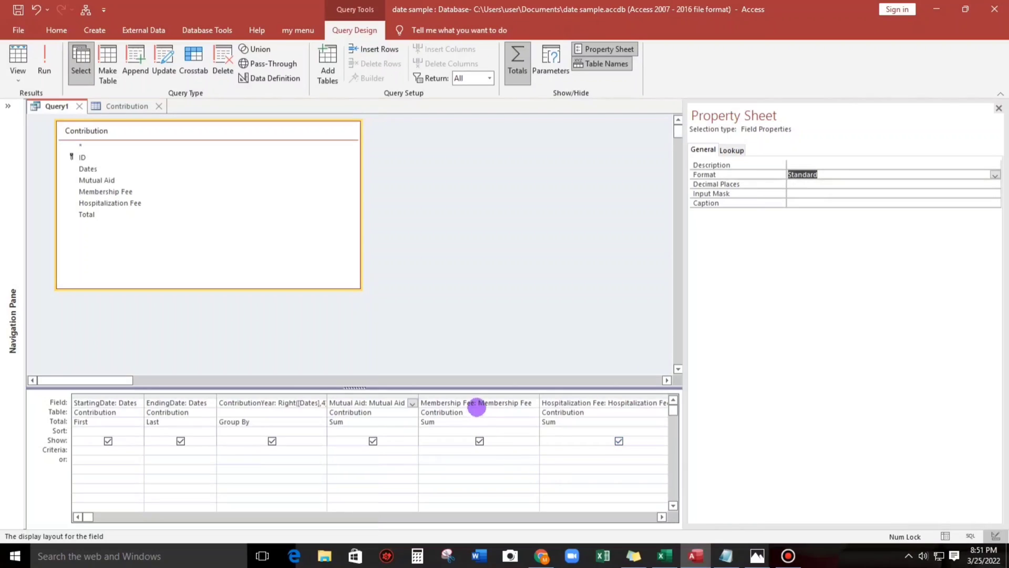
# Step: Set Standard format on the Membership Fee, Hospitalization Fee and Total columns
pyautogui.click(476, 407)
pyautogui.click(809, 174)
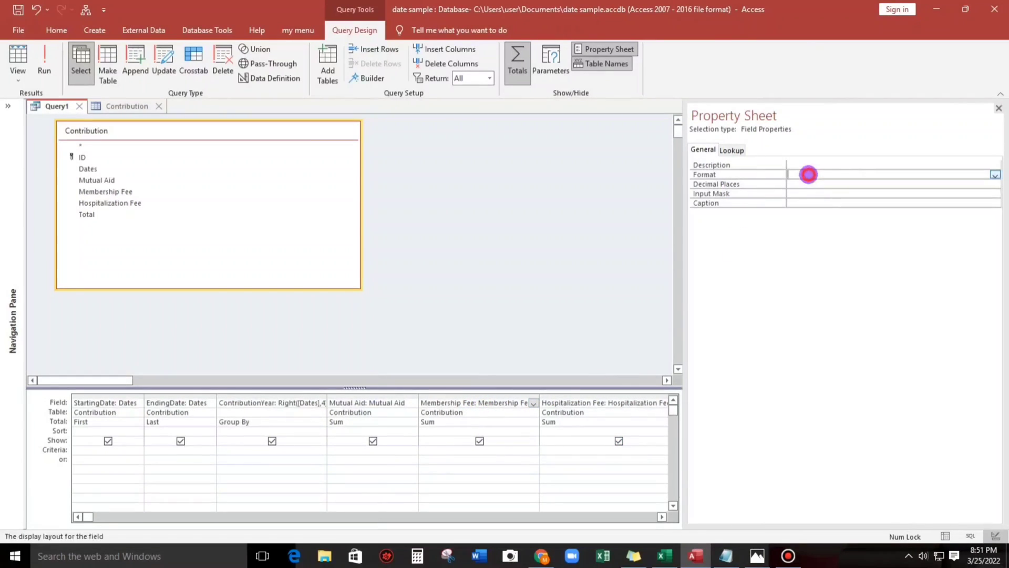
pyautogui.write('standard')
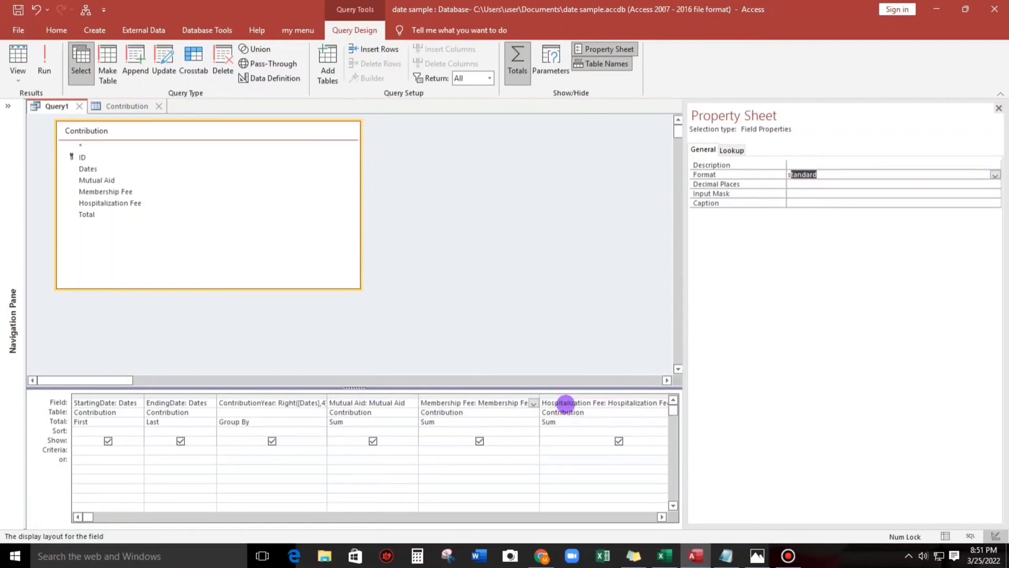
pyautogui.click(565, 403)
pyautogui.click(797, 176)
pyautogui.write('s')
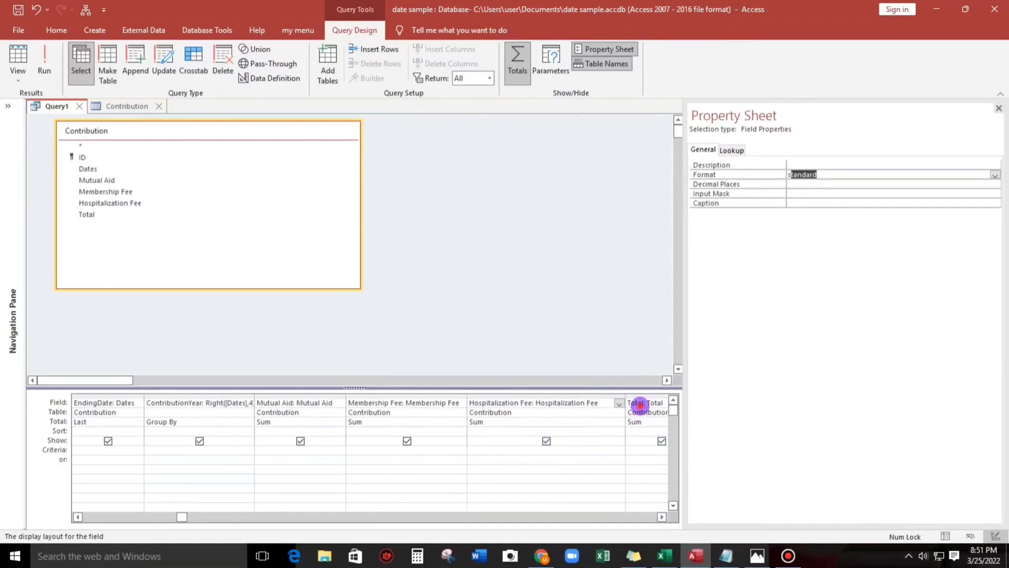
pyautogui.click(639, 404)
pyautogui.click(791, 173)
pyautogui.write('s')
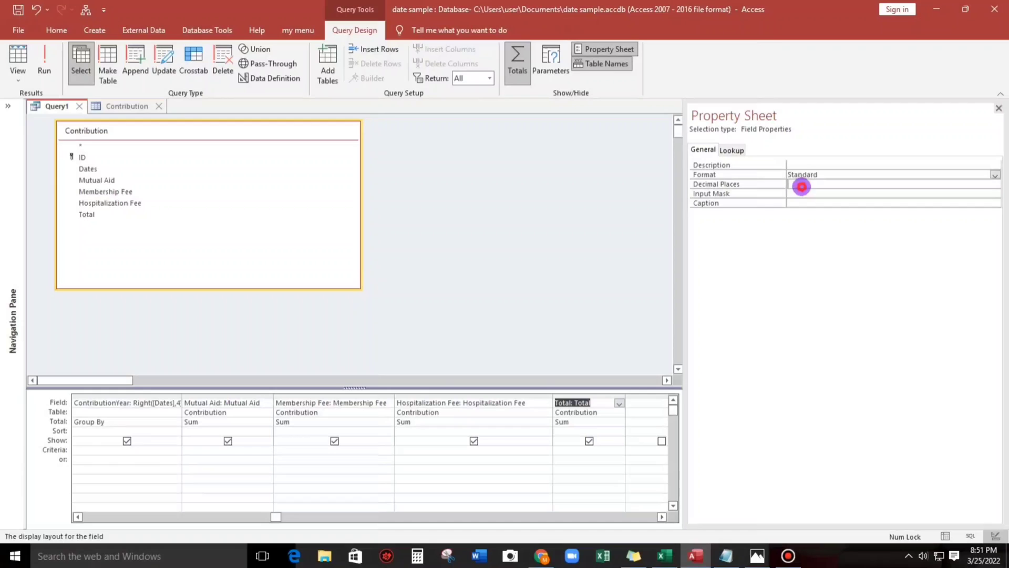
pyautogui.click(799, 185)
pyautogui.click(338, 478)
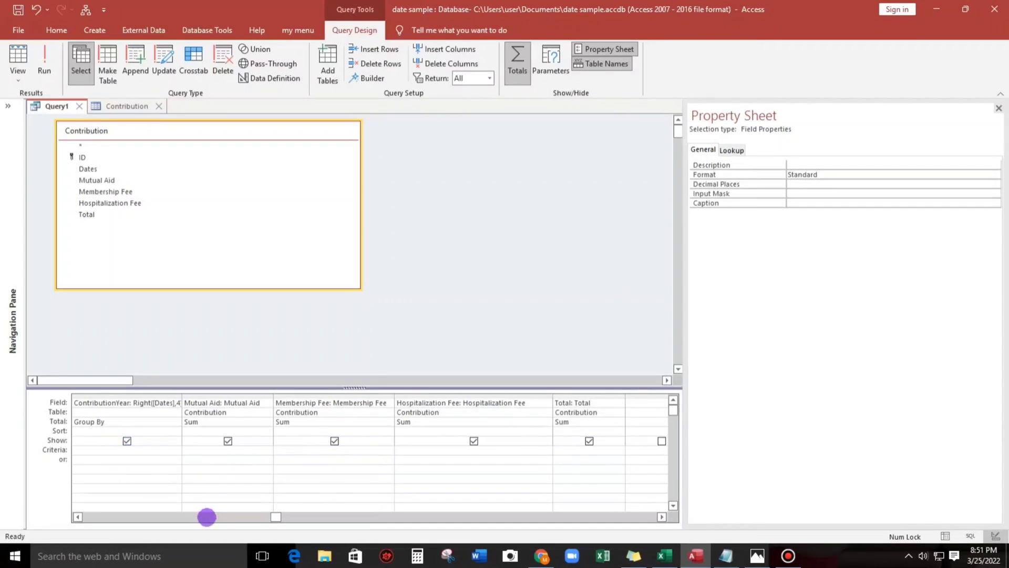
pyautogui.moveTo(275, 516); pyautogui.dragTo(121, 518)
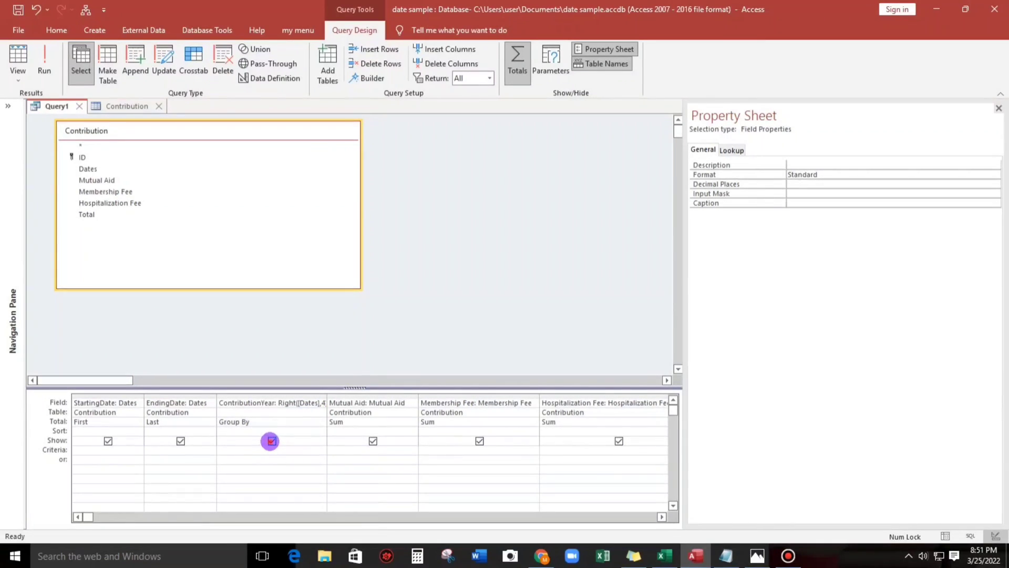
# Step: Hide ContributionYear from the results and run the query to check the yearly rows
pyautogui.click(272, 441)
pyautogui.click(348, 476)
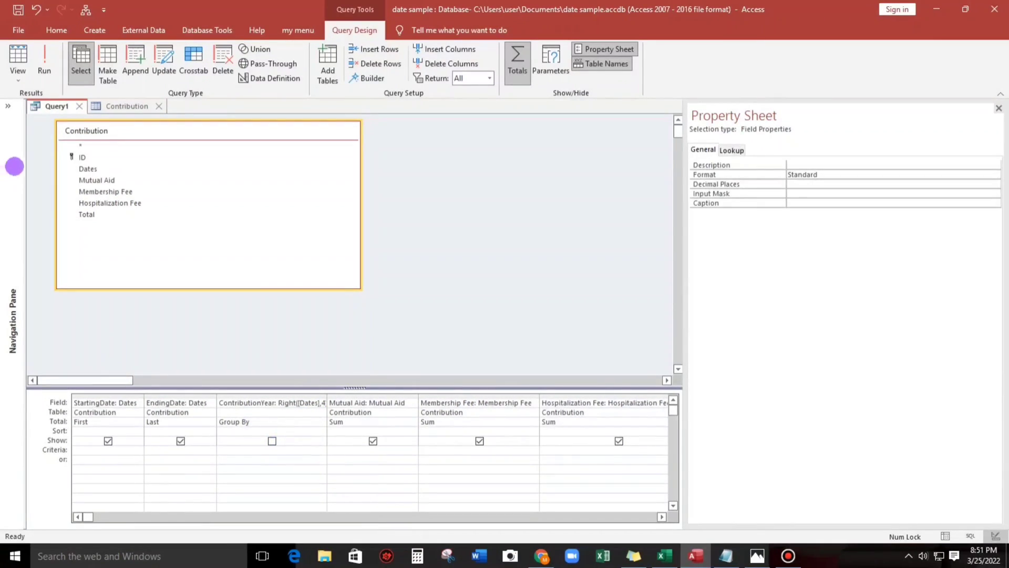
pyautogui.click(18, 58)
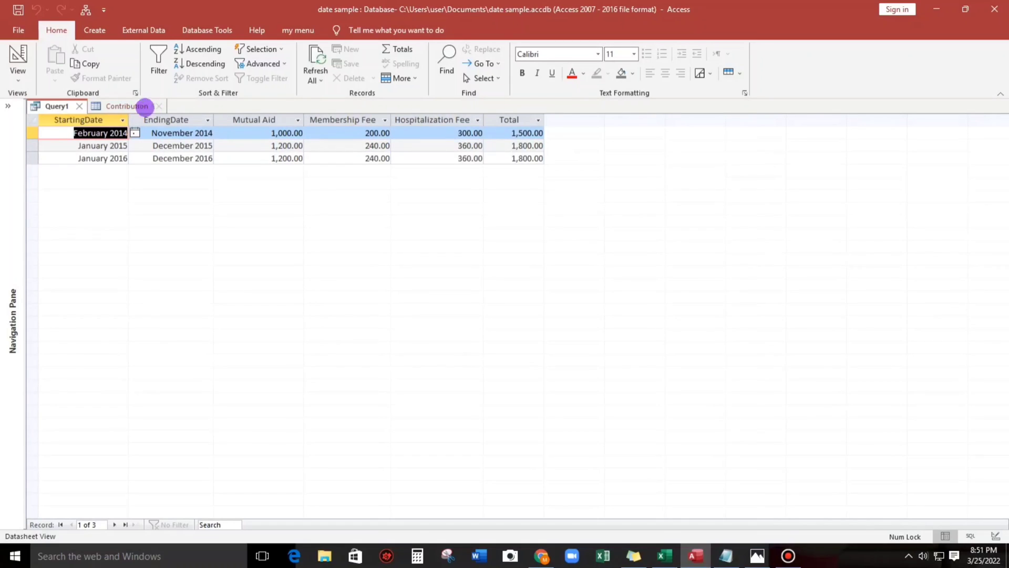
# Step: Close the query, agree to save changes, and enter the name Summary
pyautogui.click(79, 105)
pyautogui.click(452, 313)
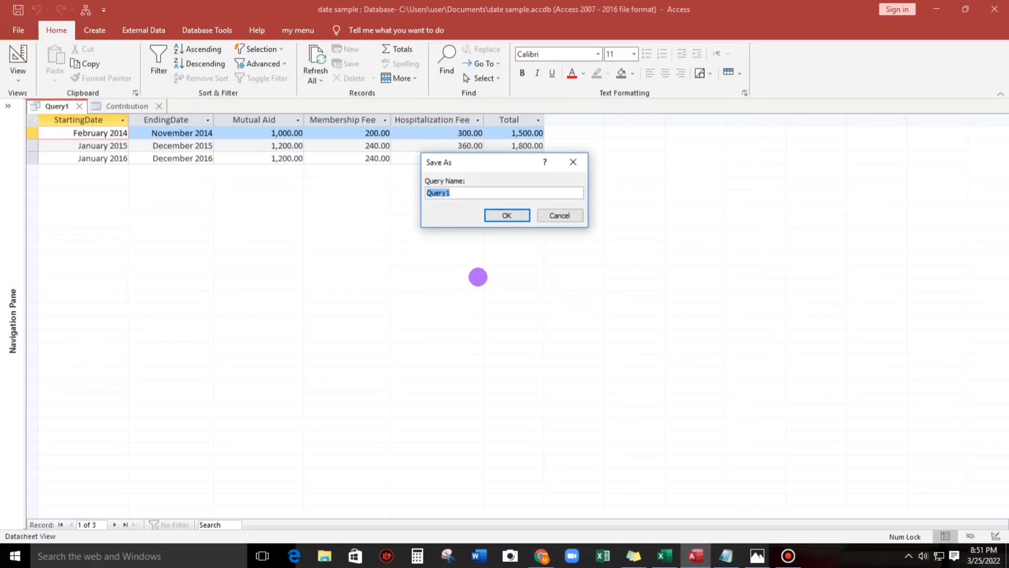
pyautogui.write('Summa')
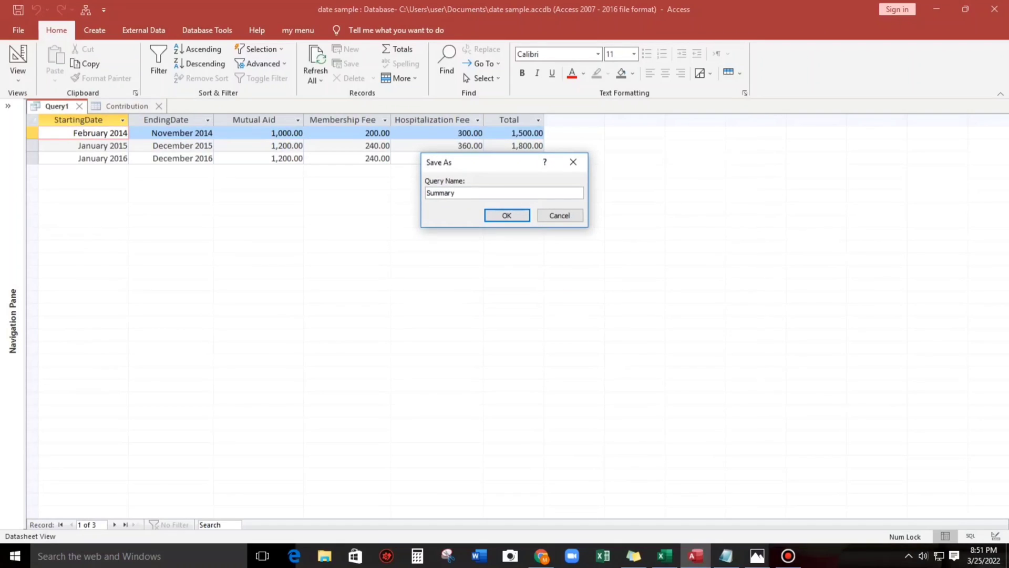
# Step: Save the query as Summary and generate a basic report from it, hiding the Property Sheet and navigation pane
pyautogui.click(36, 153)
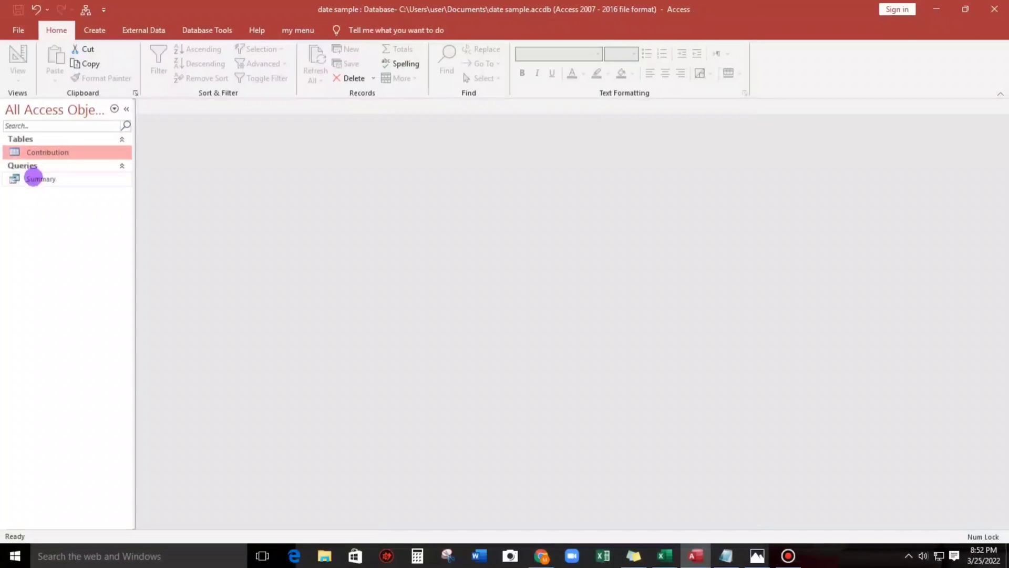
pyautogui.click(33, 178)
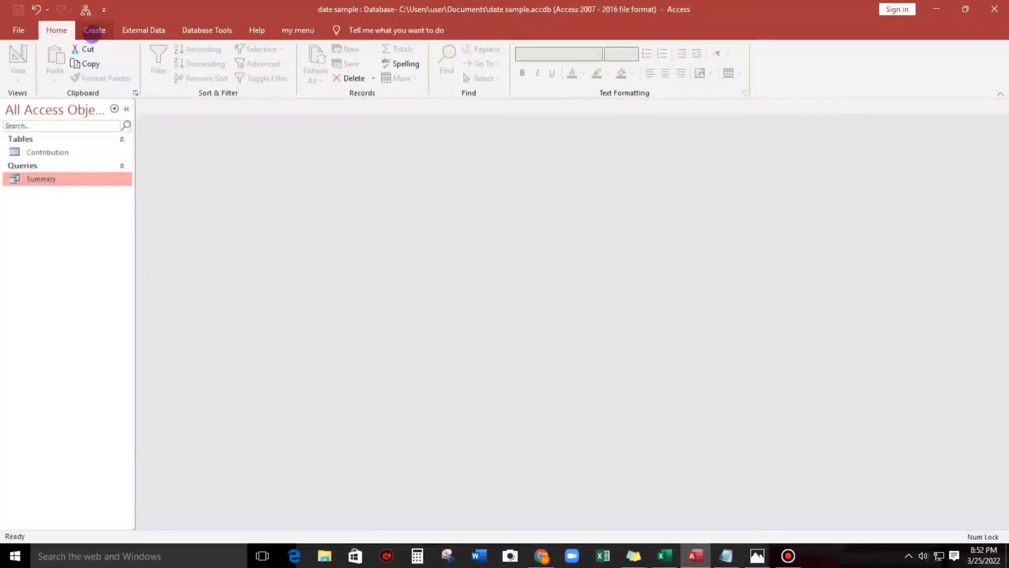
pyautogui.click(94, 30)
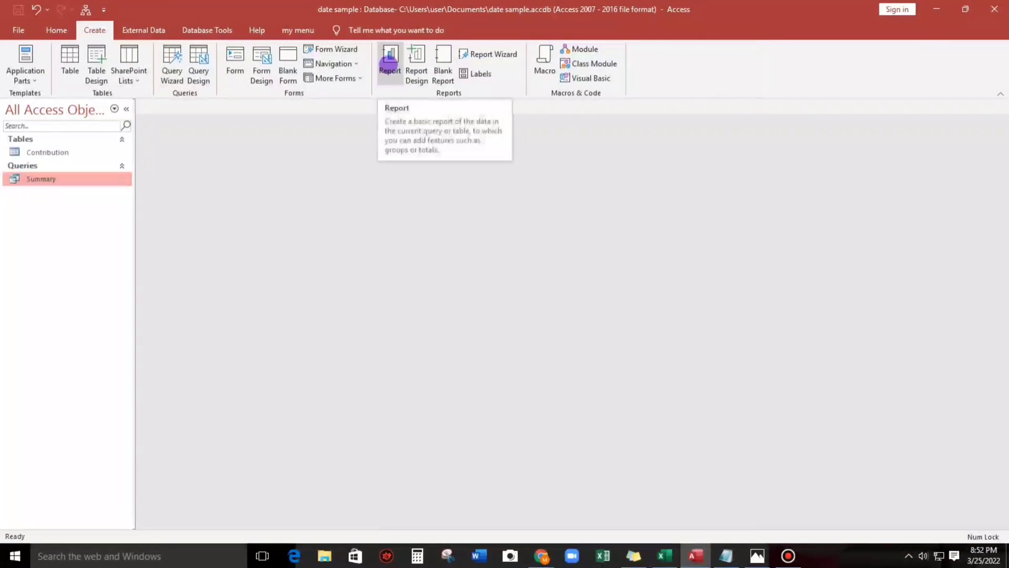
pyautogui.click(389, 55)
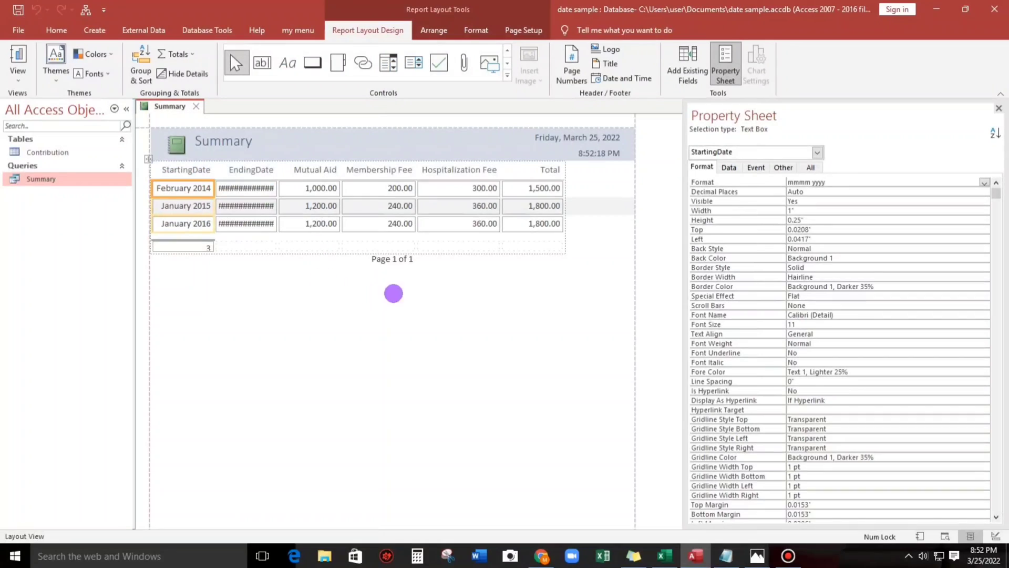
pyautogui.click(999, 109)
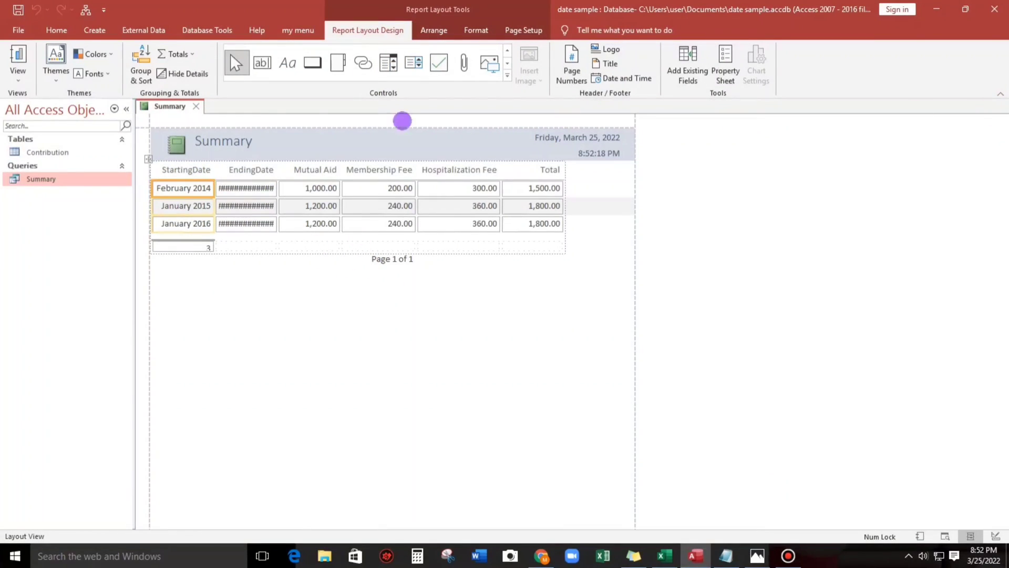
pyautogui.click(125, 108)
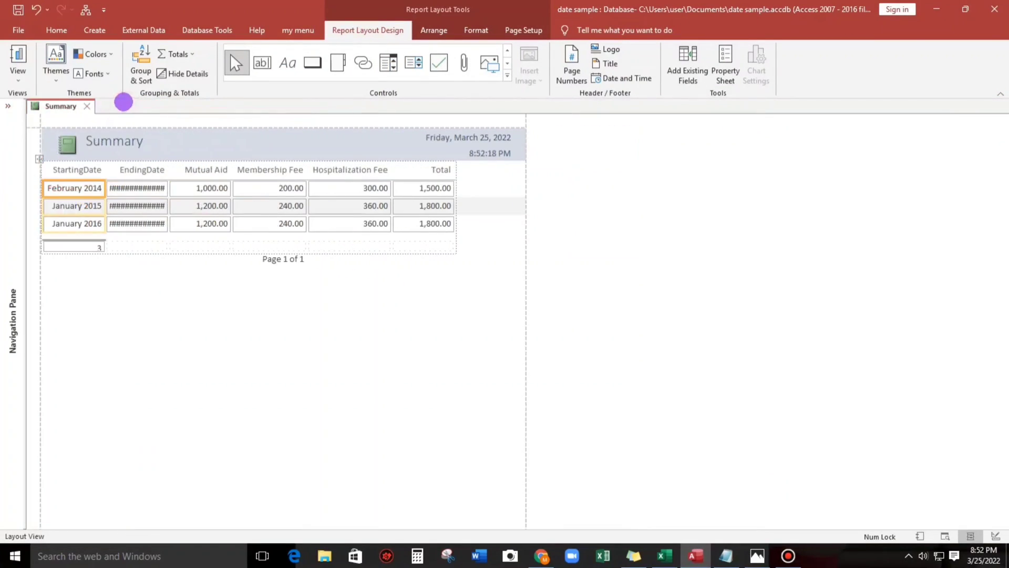
pyautogui.rightClick(582, 216)
# Step: In Design View, remove the report controls from their layout group
pyautogui.click(613, 255)
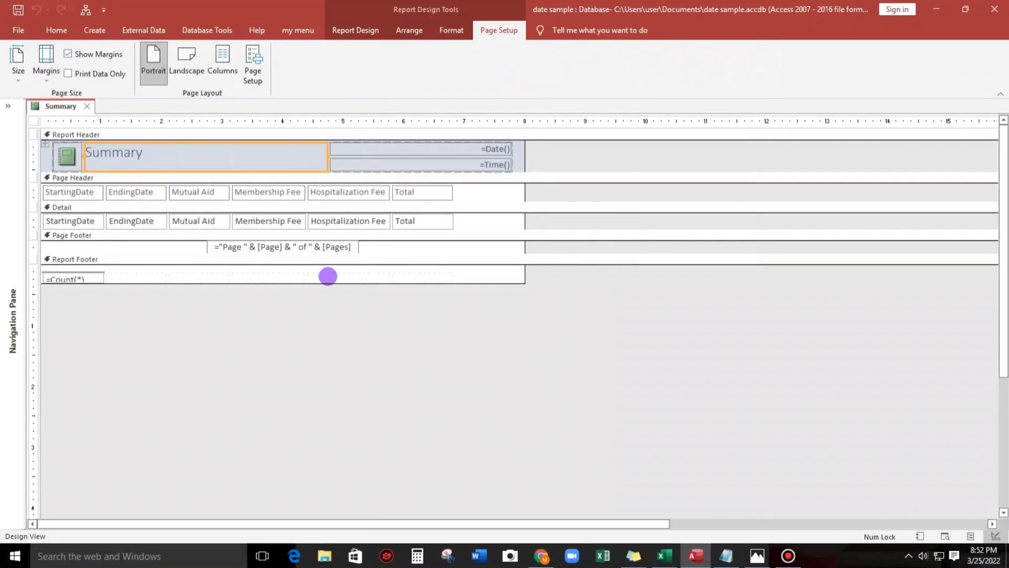
pyautogui.moveTo(467, 221); pyautogui.dragTo(78, 215)
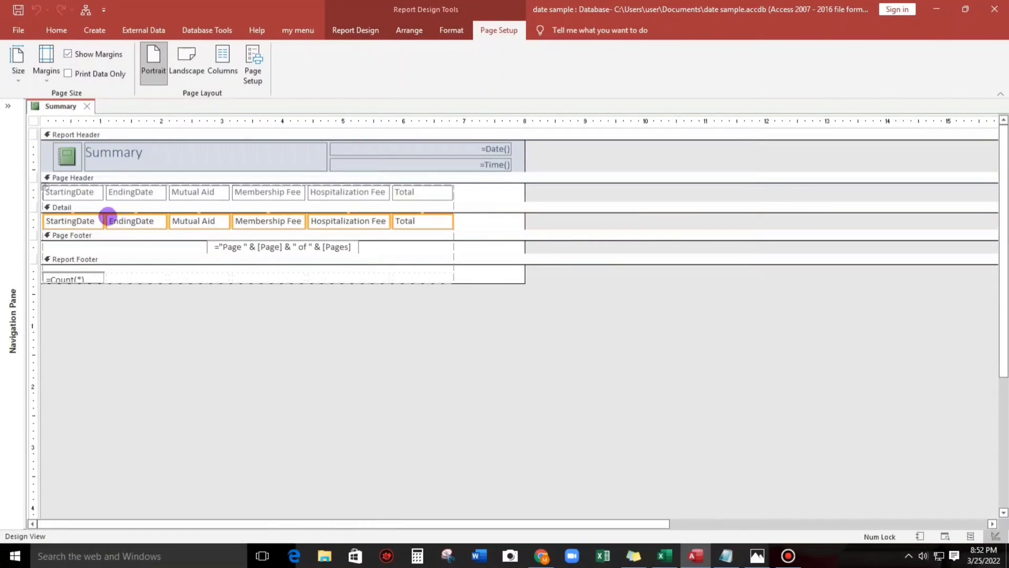
pyautogui.click(45, 186)
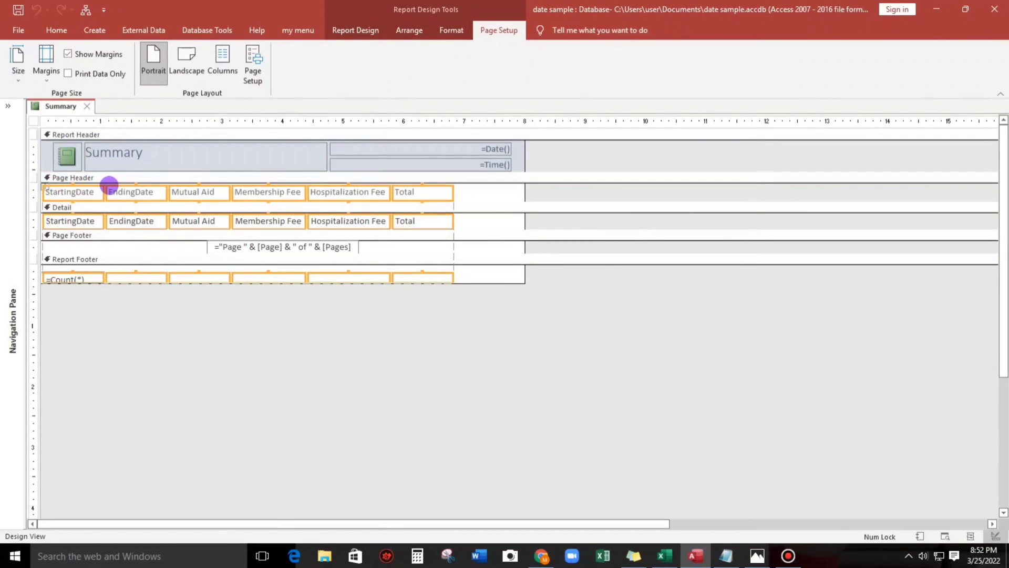
pyautogui.rightClick(109, 186)
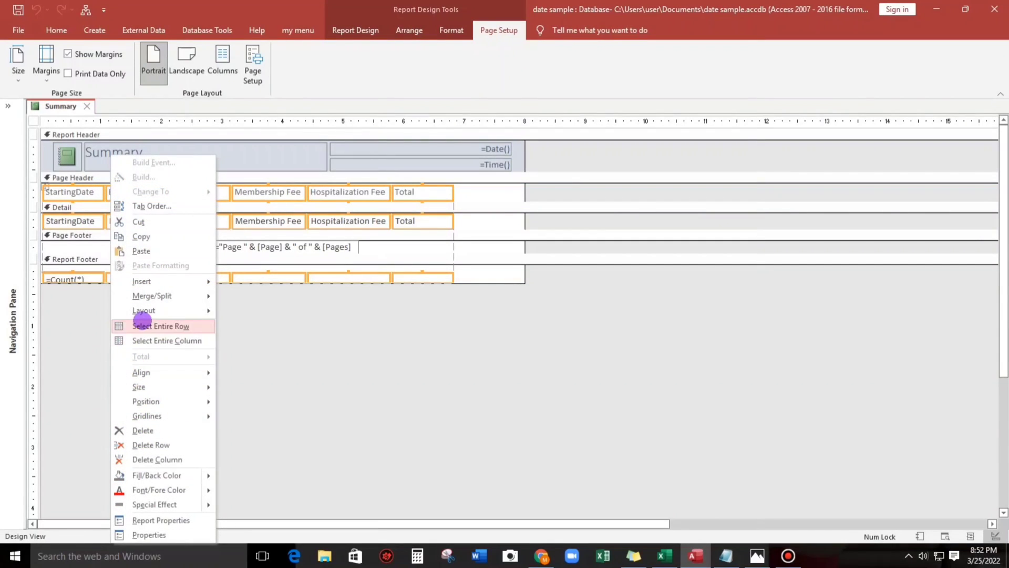
pyautogui.moveTo(194, 311)
pyautogui.click(273, 340)
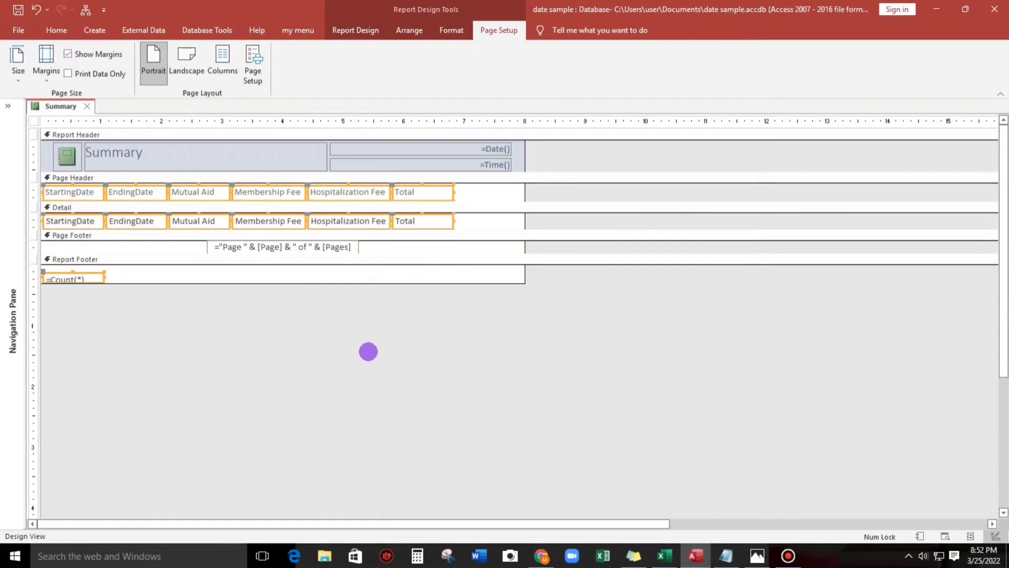
# Step: Give the six Detail row fields a Transparent border style
pyautogui.moveTo(463, 221); pyautogui.dragTo(81, 221)
pyautogui.rightClick(81, 221)
pyautogui.click(120, 536)
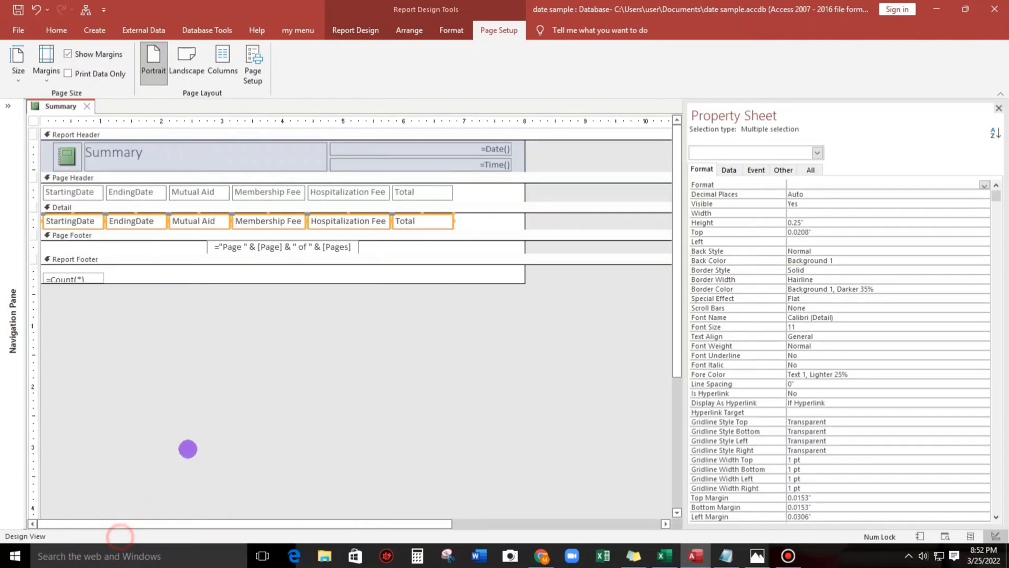
pyautogui.click(752, 269)
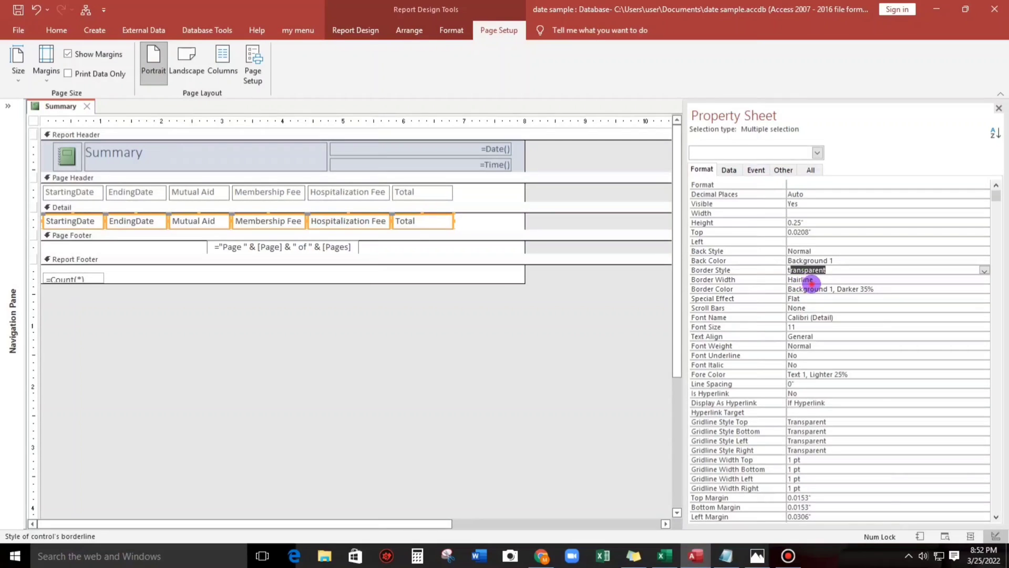
pyautogui.write('t')
pyautogui.click(811, 288)
# Step: Set the Detail fields to font size 9 and move them to the section's top
pyautogui.moveTo(422, 213); pyautogui.dragTo(426, 218)
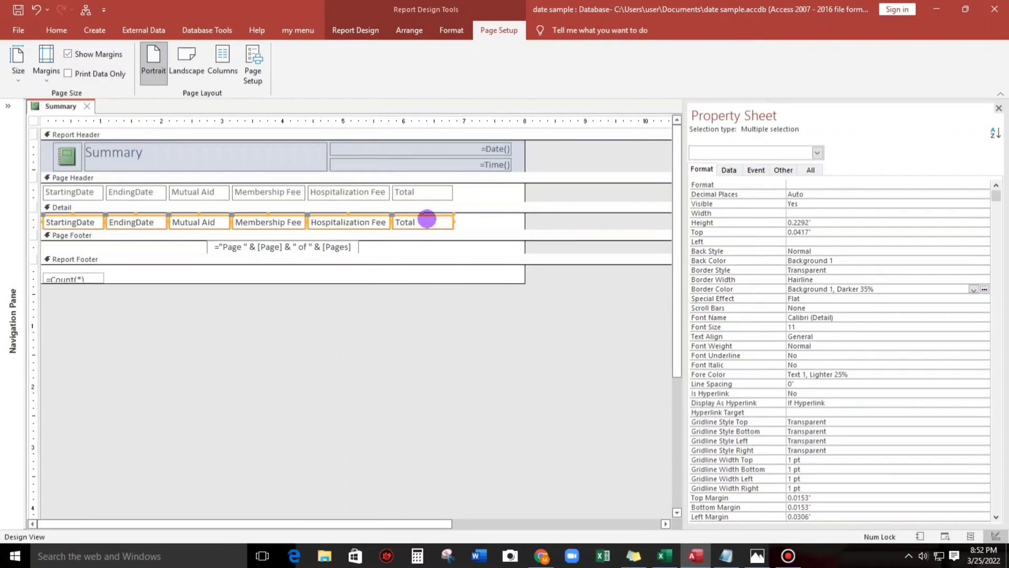
pyautogui.click(56, 30)
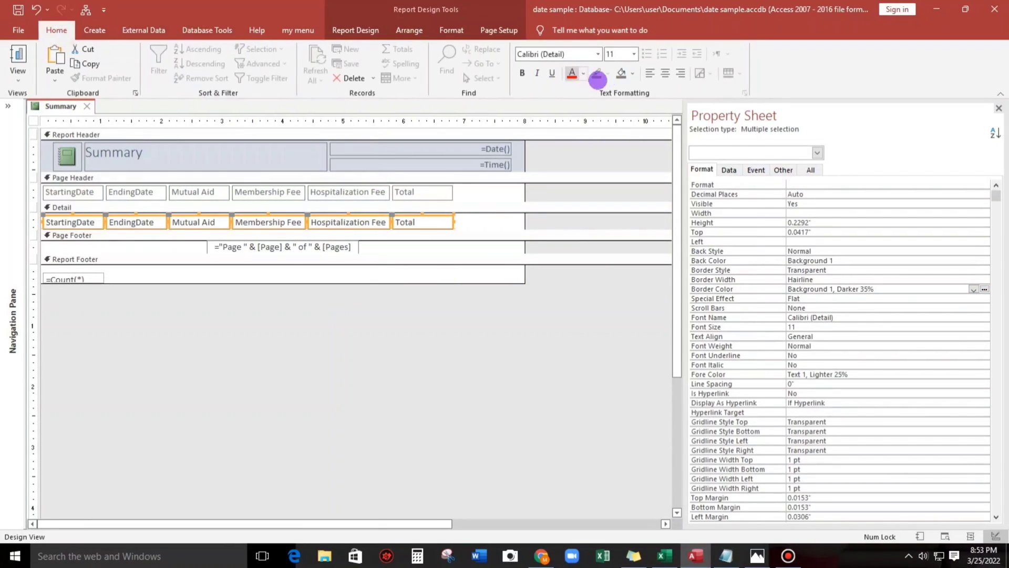
pyautogui.click(615, 54)
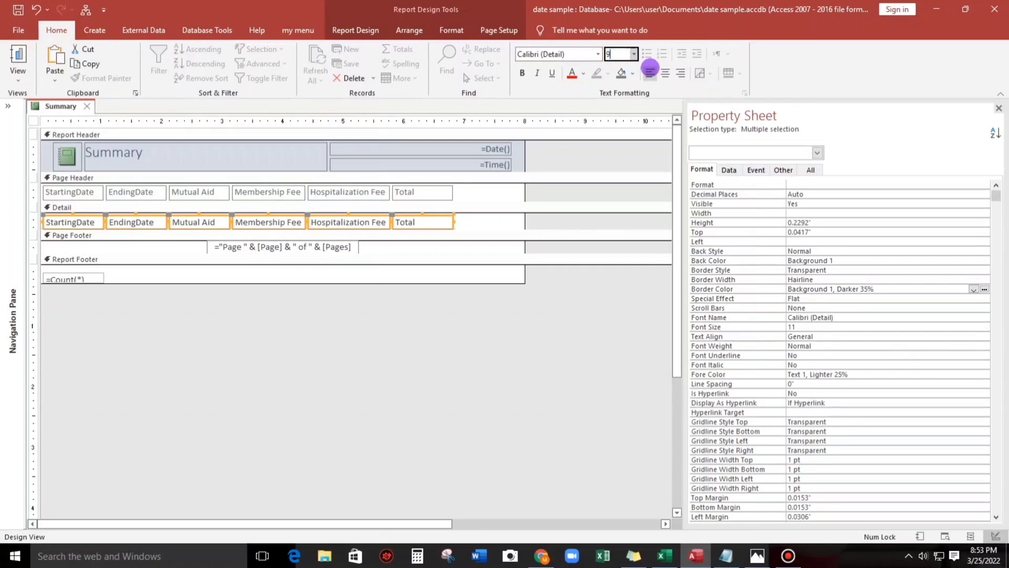
pyautogui.write('9')
pyautogui.press('Return')
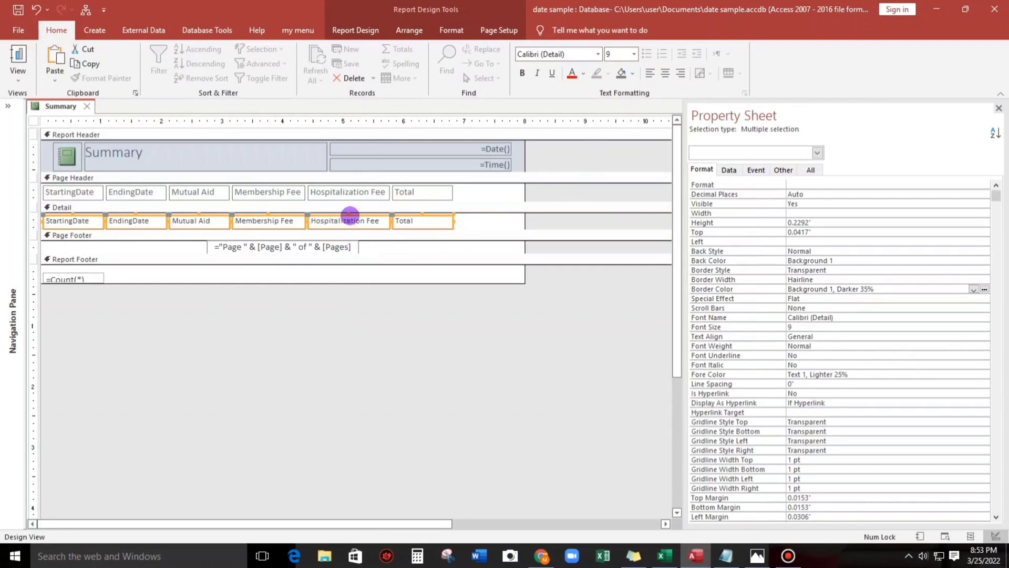
pyautogui.click(349, 215)
pyautogui.moveTo(347, 215); pyautogui.dragTo(347, 215)
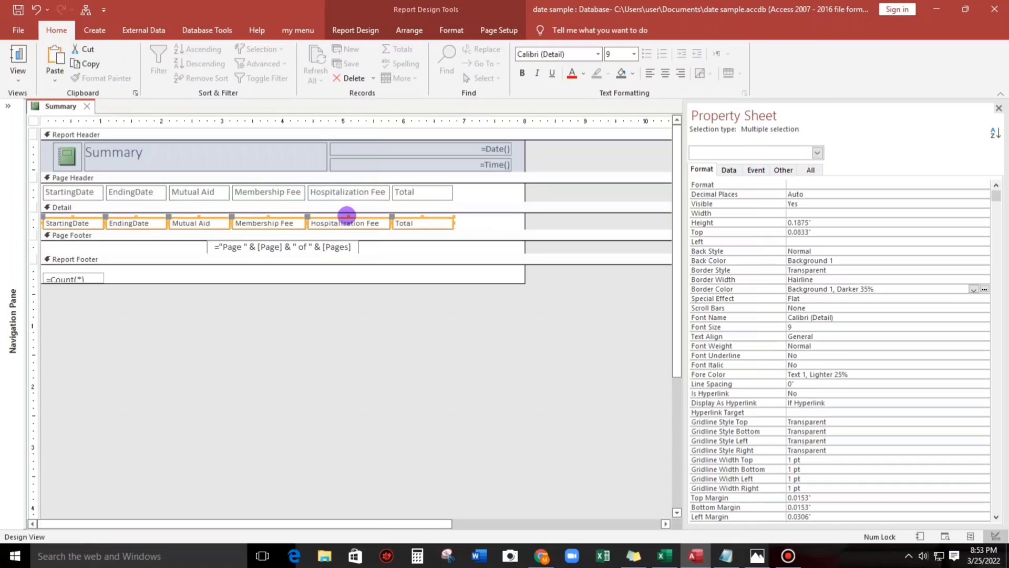
pyautogui.moveTo(434, 234)
pyautogui.mouseDown()
pyautogui.moveTo(435, 219)
pyautogui.moveTo(443, 224)
pyautogui.mouseUp()
# Step: Delete the EndingDate title and widen the StartingDate title into an 'Inclusive Dates' heading
pyautogui.click(117, 192)
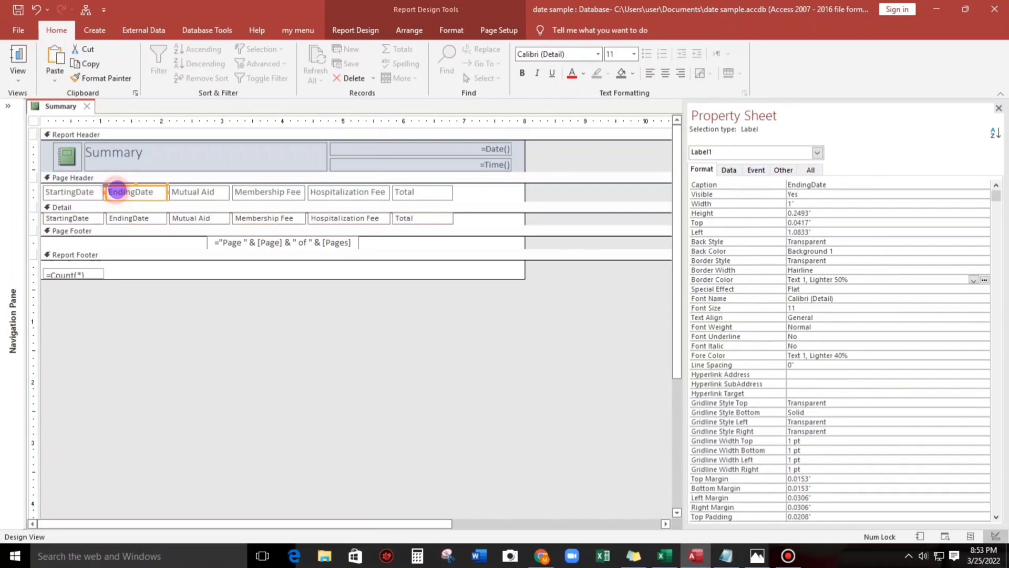
pyautogui.press('Delete')
pyautogui.click(81, 192)
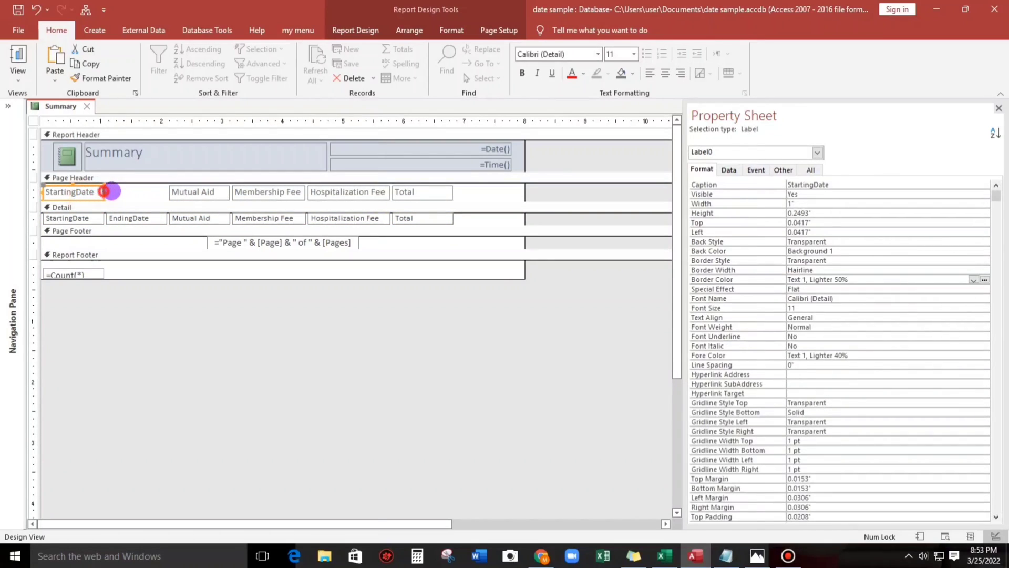
pyautogui.moveTo(103, 191); pyautogui.dragTo(167, 191)
pyautogui.doubleClick(97, 191)
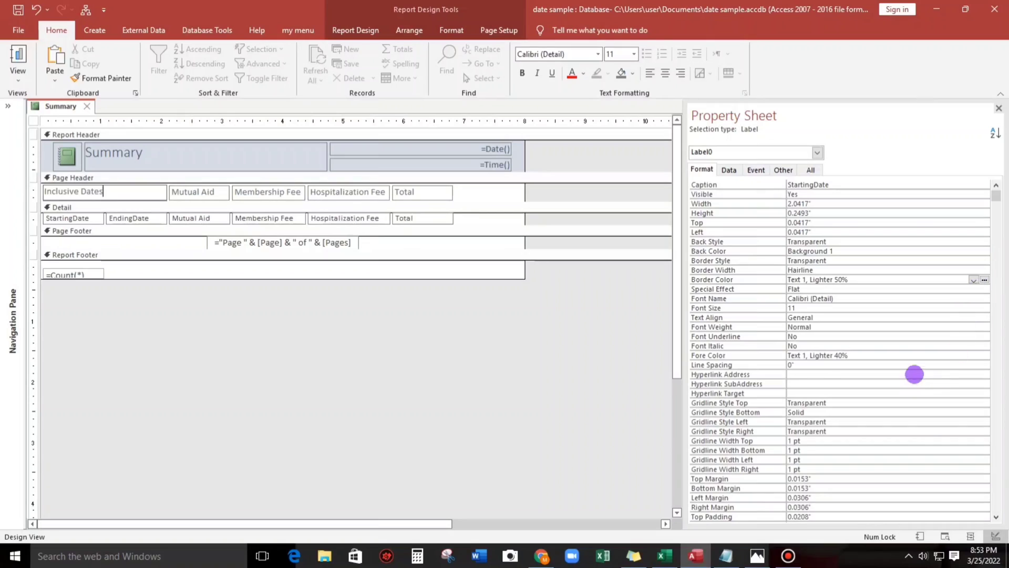
# Step: Make the five column titles centred, bold and dark grey, and lower them slightly
pyautogui.moveTo(462, 199); pyautogui.dragTo(78, 190)
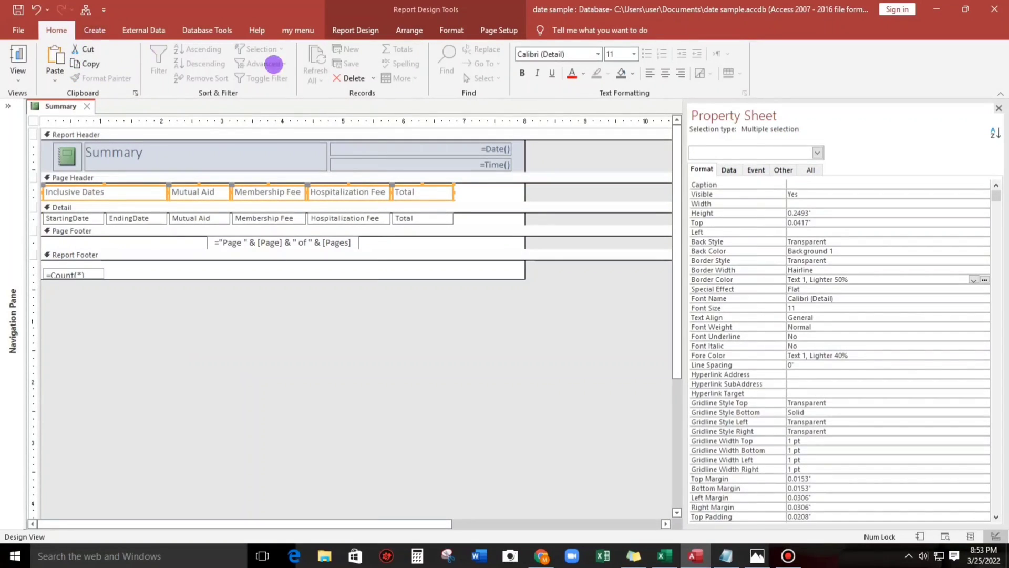
pyautogui.click(665, 73)
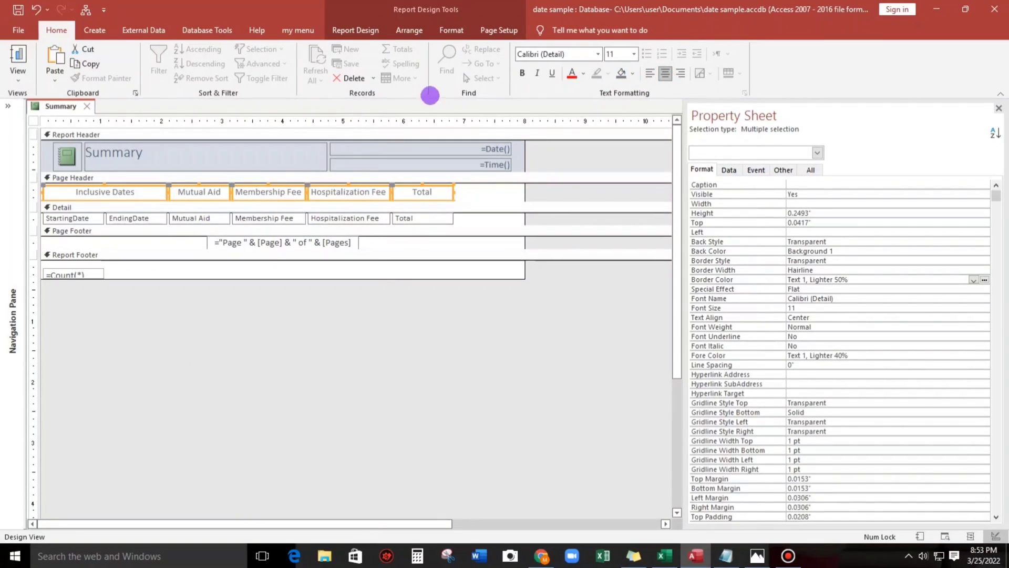
pyautogui.click(521, 73)
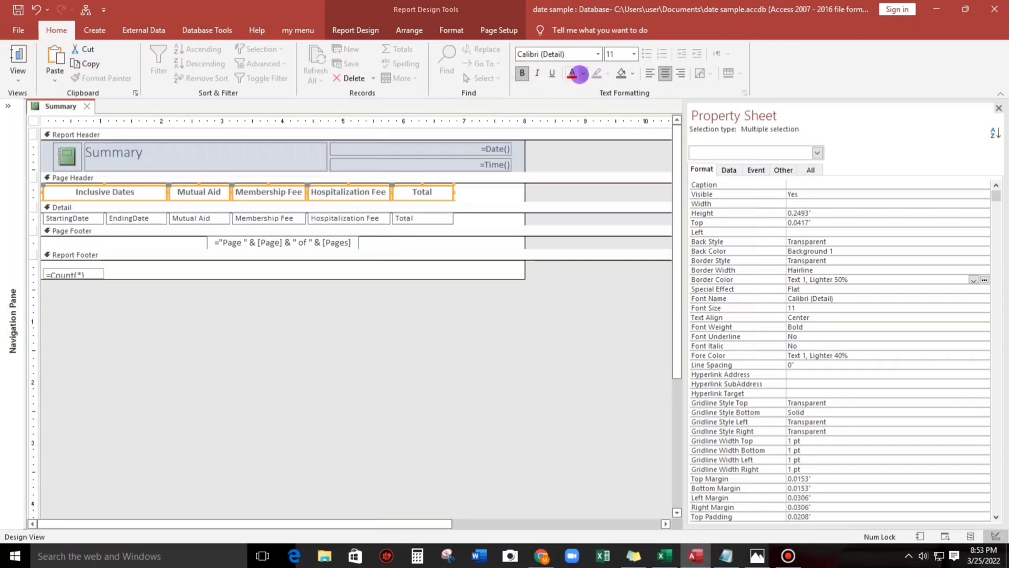
pyautogui.click(581, 74)
pyautogui.click(592, 153)
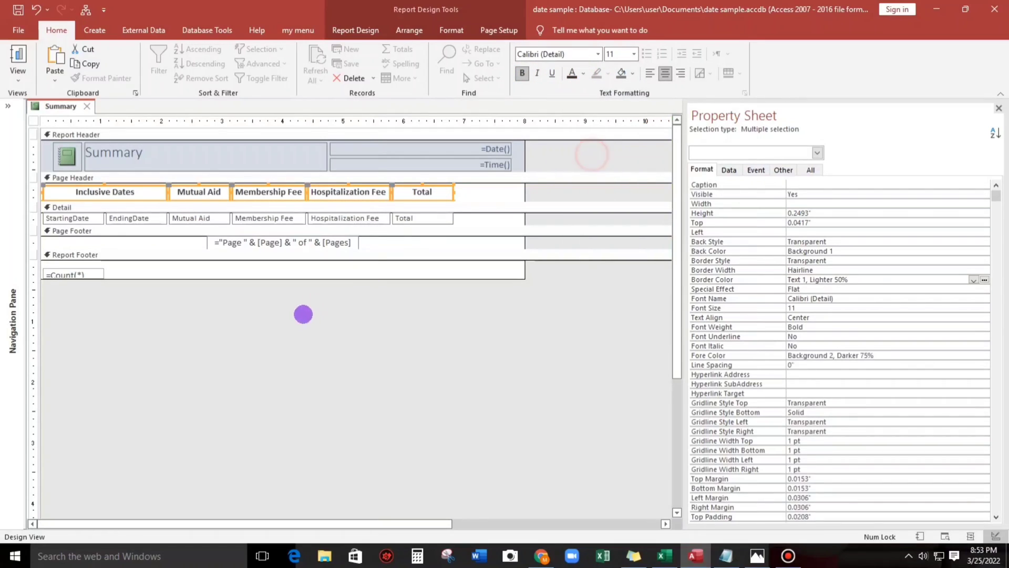
pyautogui.moveTo(348, 185); pyautogui.dragTo(351, 188)
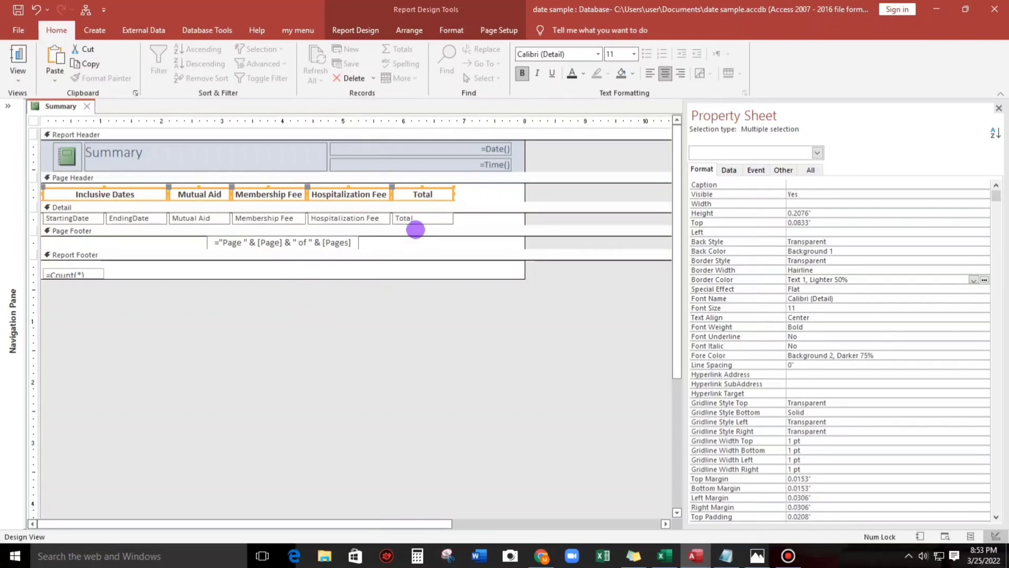
pyautogui.click(467, 191)
pyautogui.click(630, 73)
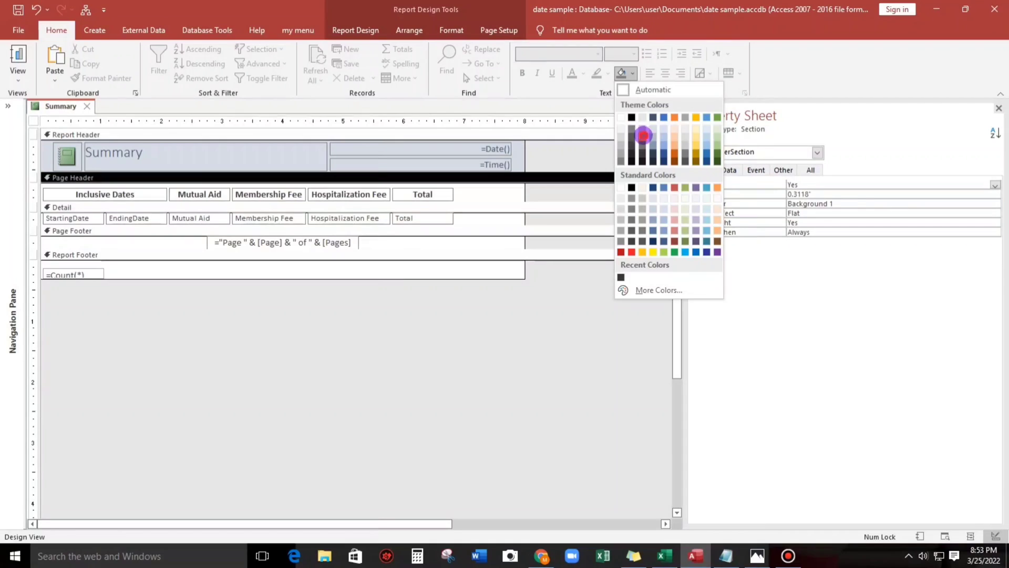
# Step: Shade the Page Header grey, shift the fee columns right, and delete the =Count(*) footer total
pyautogui.click(644, 136)
pyautogui.moveTo(465, 192); pyautogui.dragTo(210, 215)
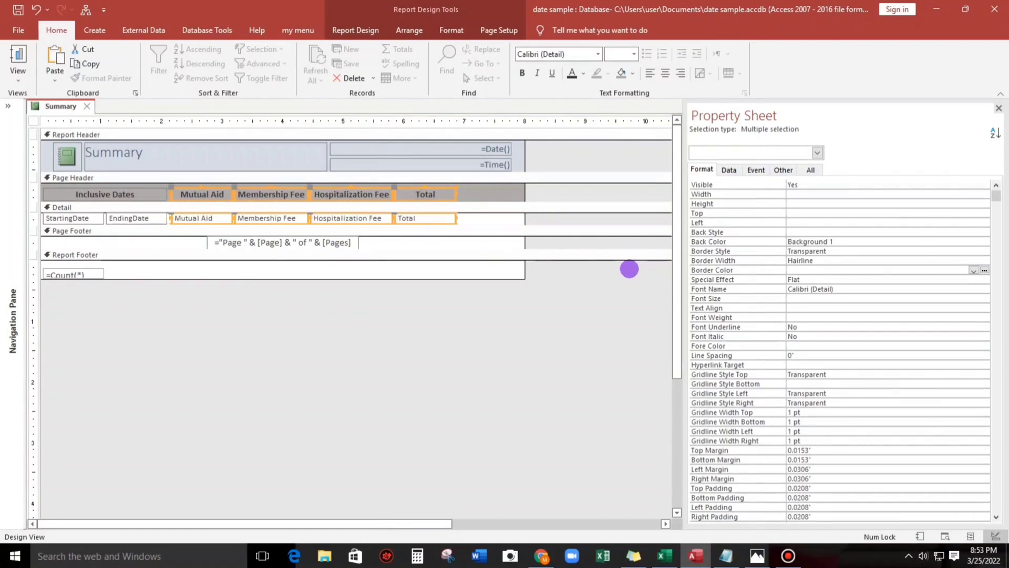
pyautogui.press('Right')
pyautogui.press('Right')
pyautogui.press('Right')
pyautogui.press('Right')
pyautogui.press('Right')
pyautogui.press('Right')
pyautogui.press('Right')
pyautogui.press('Right')
pyautogui.press('Right')
pyautogui.press('Right')
pyautogui.press('Right')
pyautogui.press('Right')
pyautogui.press('Right')
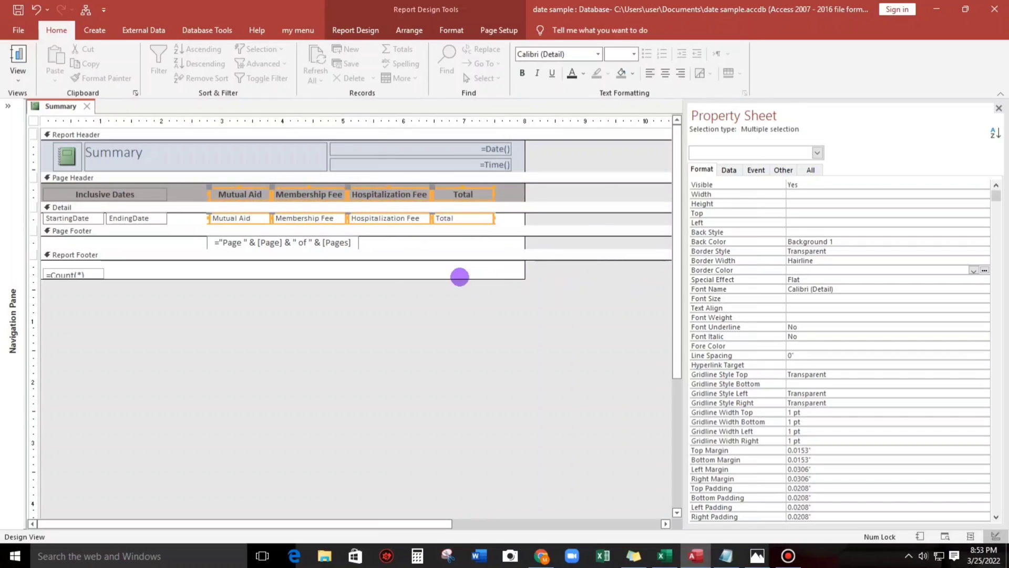
pyautogui.click(60, 270)
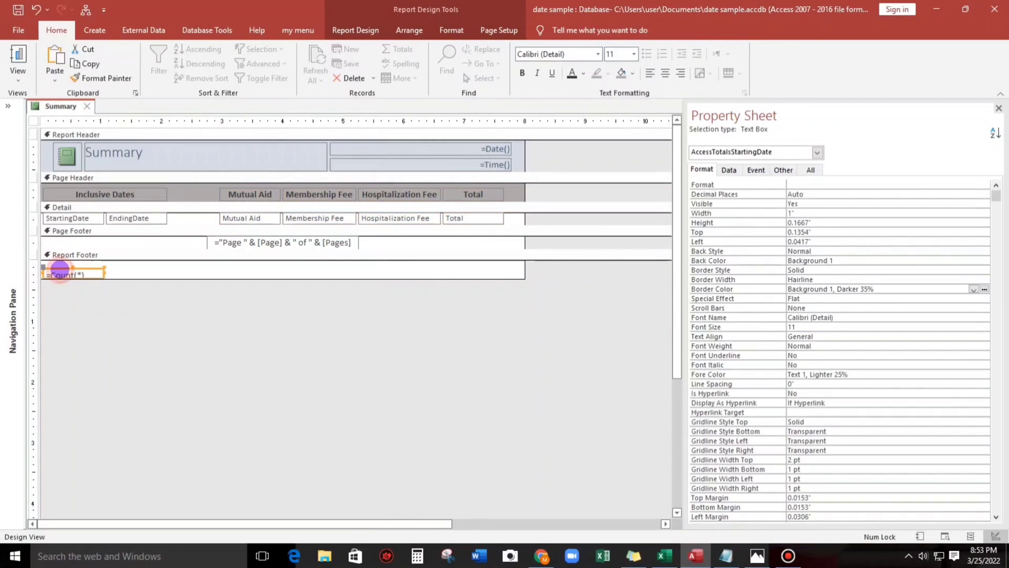
pyautogui.press('Delete')
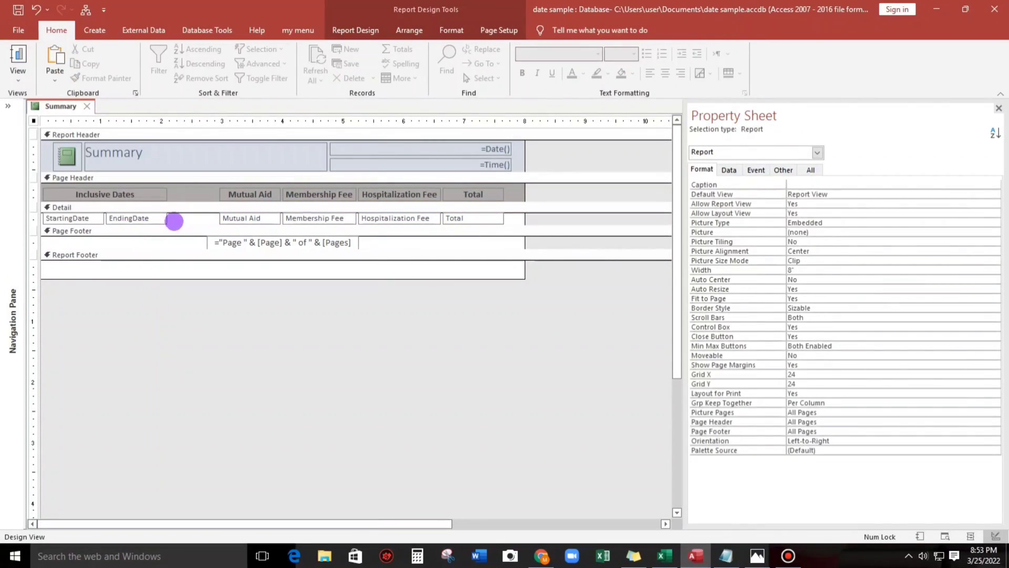
# Step: Resize the EndingDate field and nudge it to the right
pyautogui.moveTo(166, 218); pyautogui.dragTo(87, 219)
pyautogui.moveTo(166, 217); pyautogui.dragTo(179, 219)
pyautogui.click(167, 319)
pyautogui.click(146, 217)
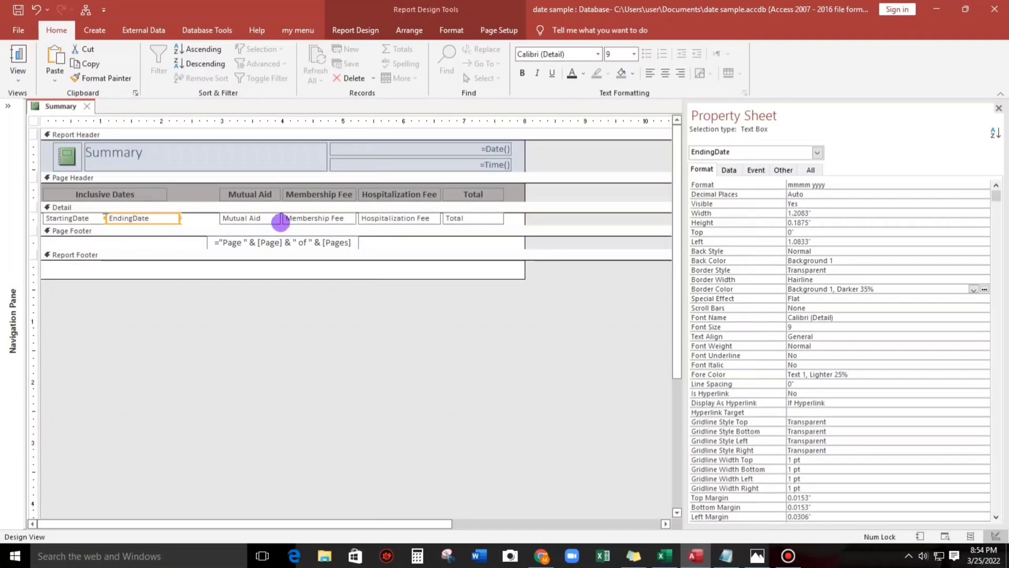
pyautogui.press('Right')
pyautogui.press('Right')
pyautogui.press('Right')
pyautogui.press('Right')
pyautogui.press('Right')
pyautogui.press('Right')
pyautogui.press('Right')
pyautogui.press('Right')
pyautogui.press('Right')
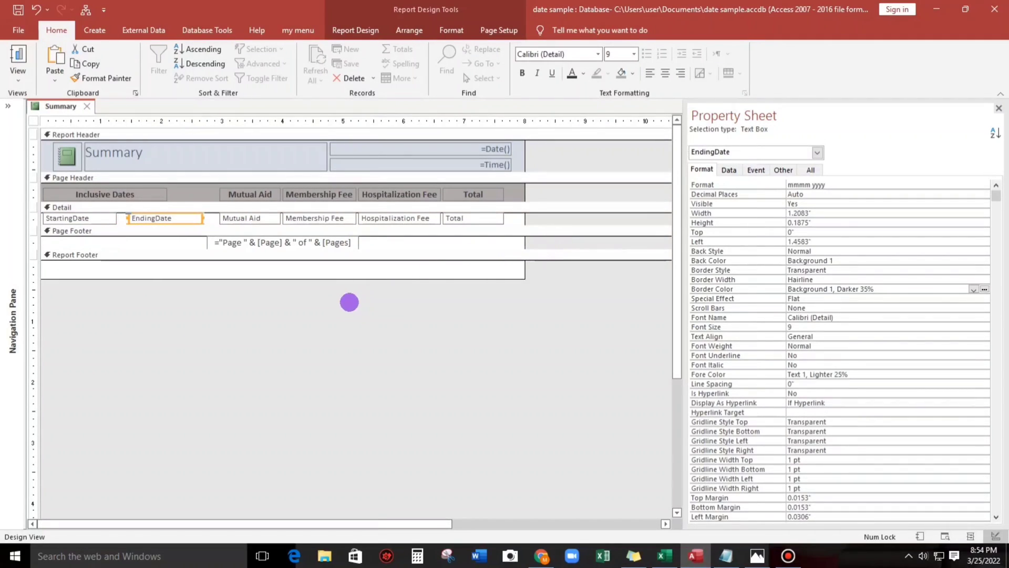
pyautogui.click(349, 302)
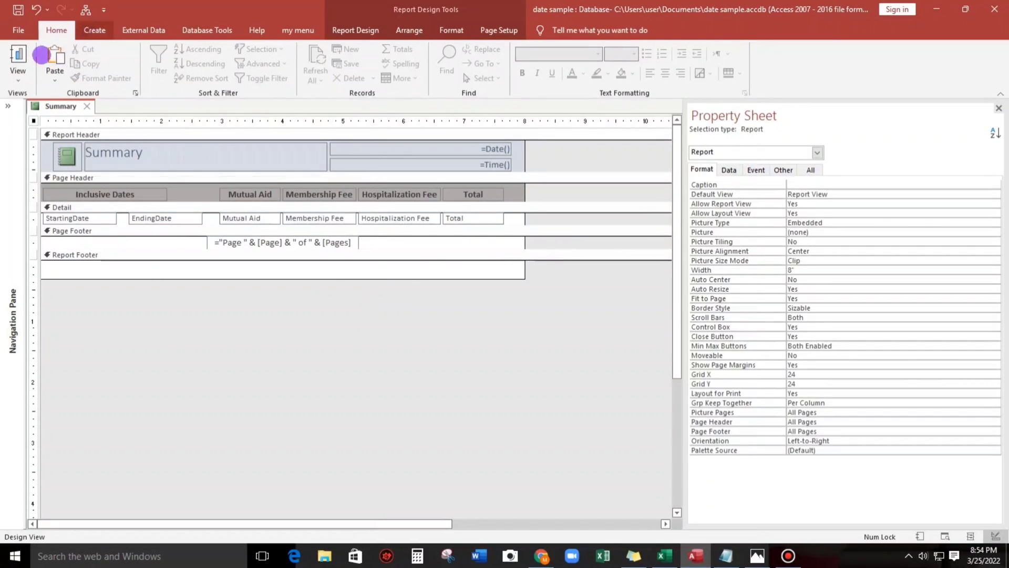
pyautogui.click(17, 56)
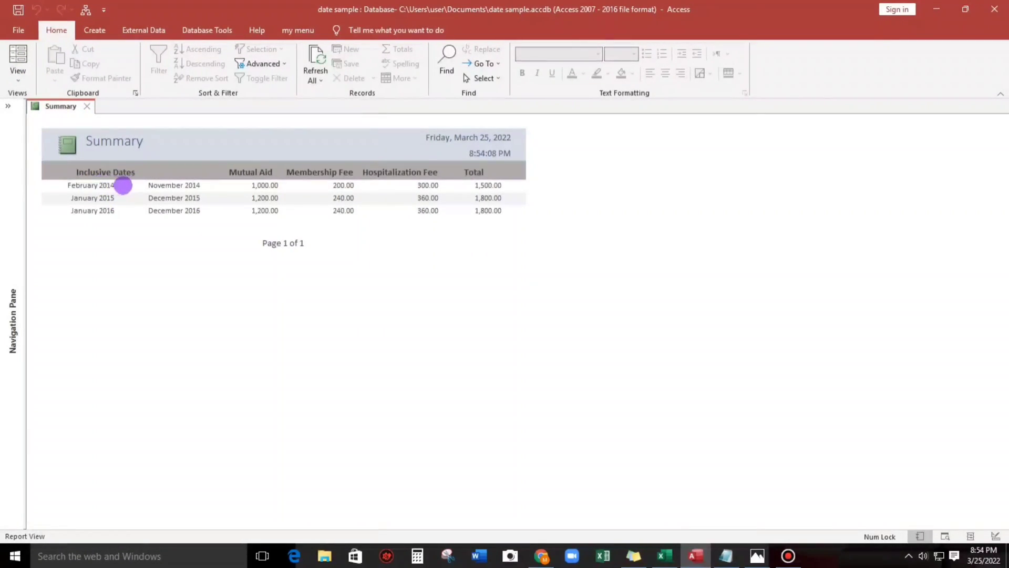
pyautogui.rightClick(575, 149)
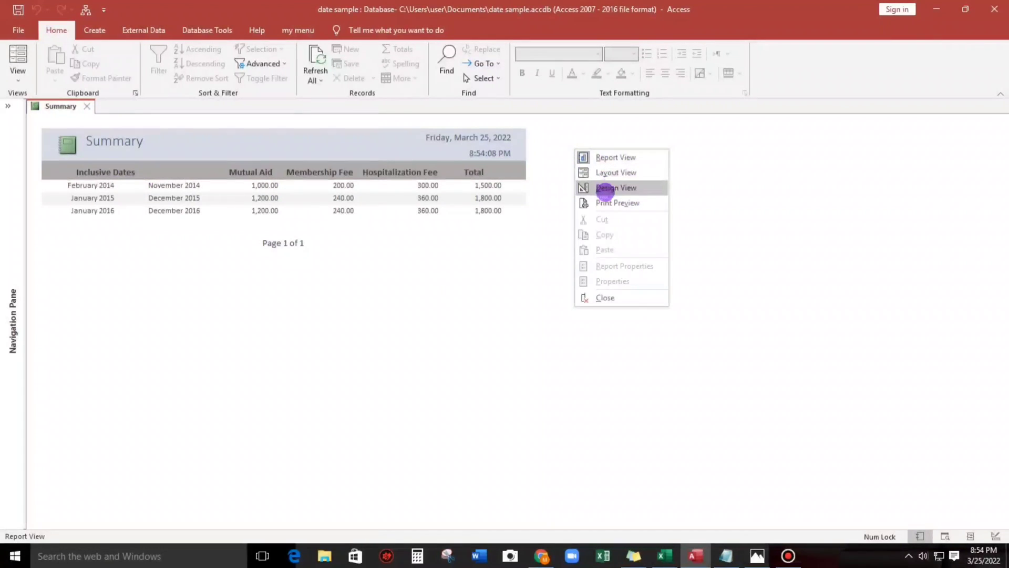
pyautogui.click(606, 189)
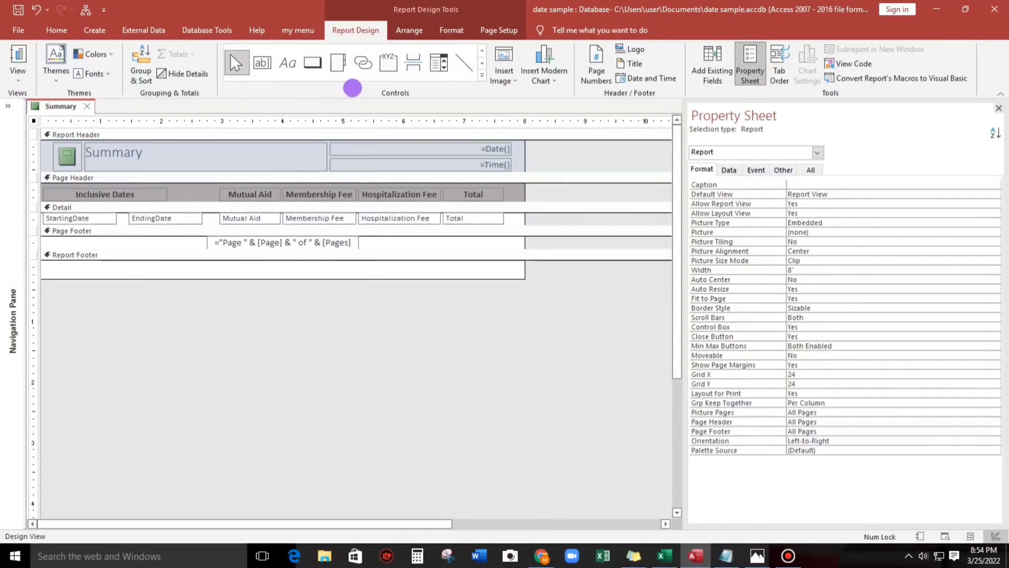
# Step: Draw a short dash line between StartingDate and EndingDate and preview the report
pyautogui.click(464, 63)
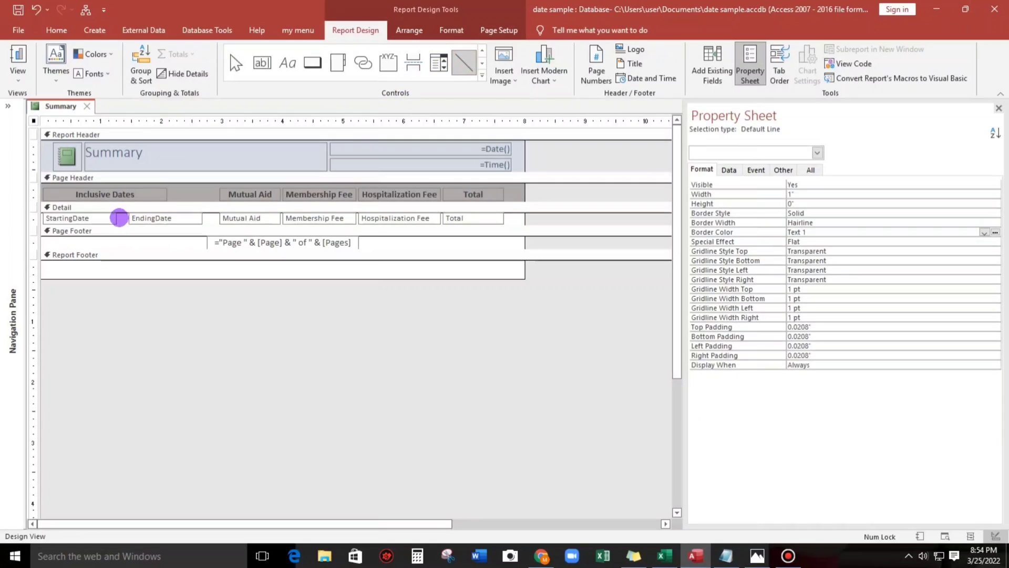
pyautogui.moveTo(118, 217); pyautogui.dragTo(127, 217)
pyautogui.click(142, 282)
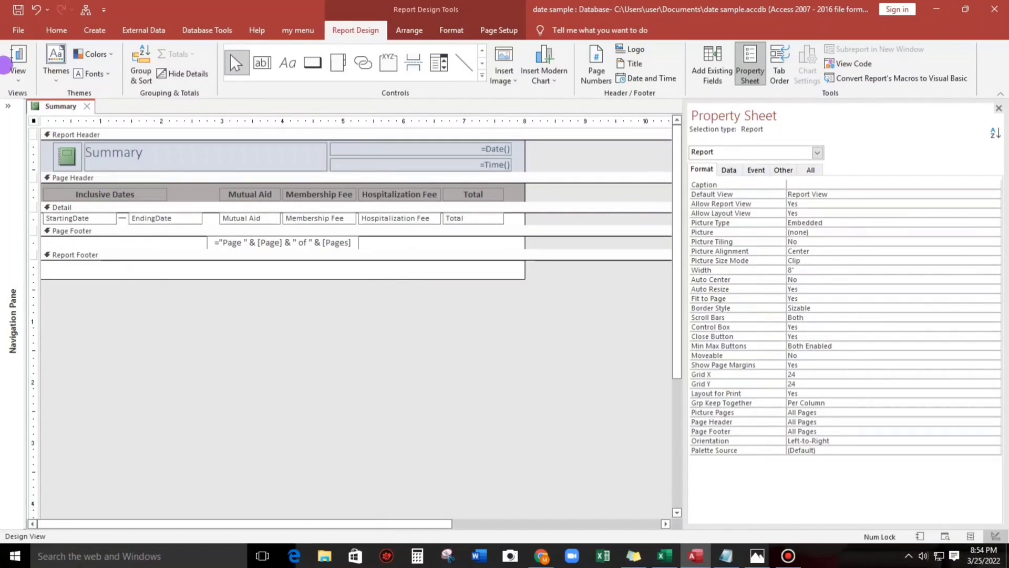
pyautogui.click(7, 64)
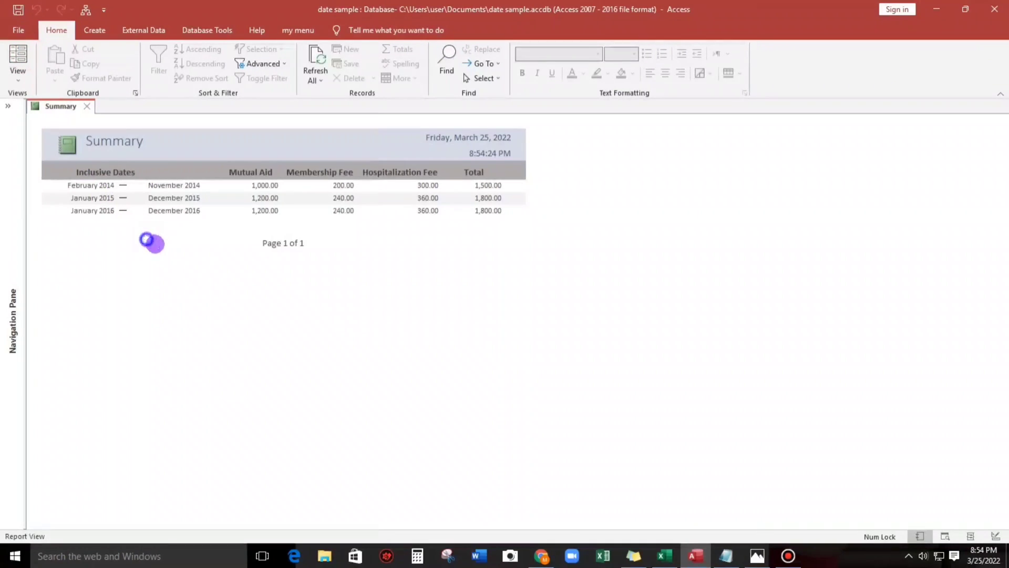
# Step: Back in Design View, move EndingDate further right and preview again
pyautogui.rightClick(147, 240)
pyautogui.click(175, 277)
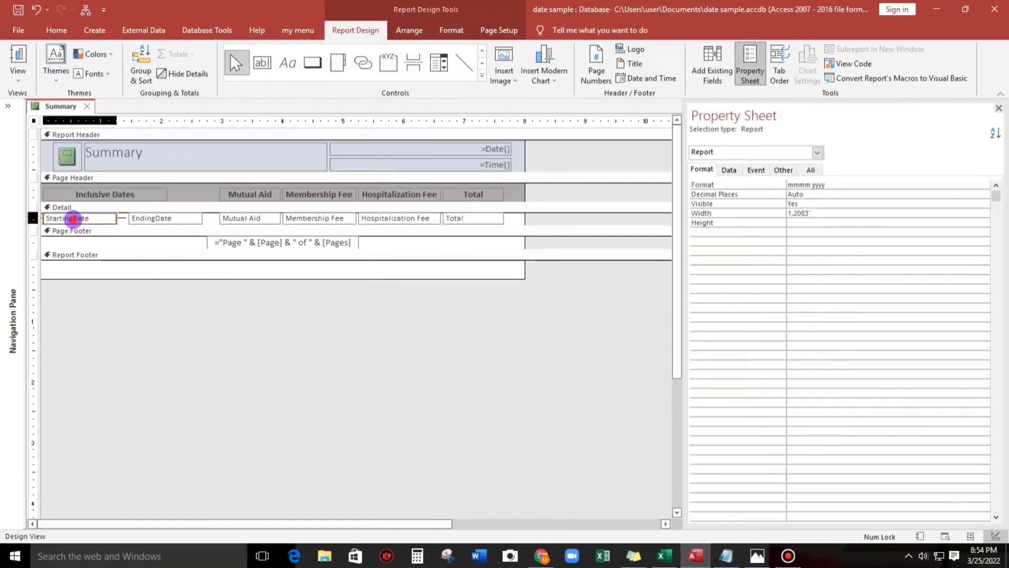
pyautogui.click(73, 218)
pyautogui.click(56, 30)
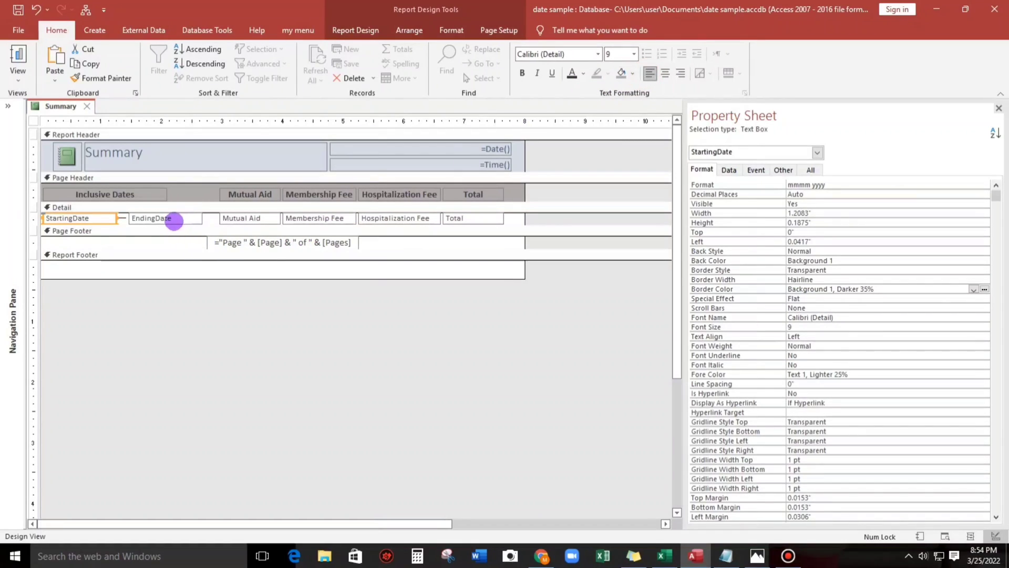
pyautogui.click(174, 218)
pyautogui.click(153, 284)
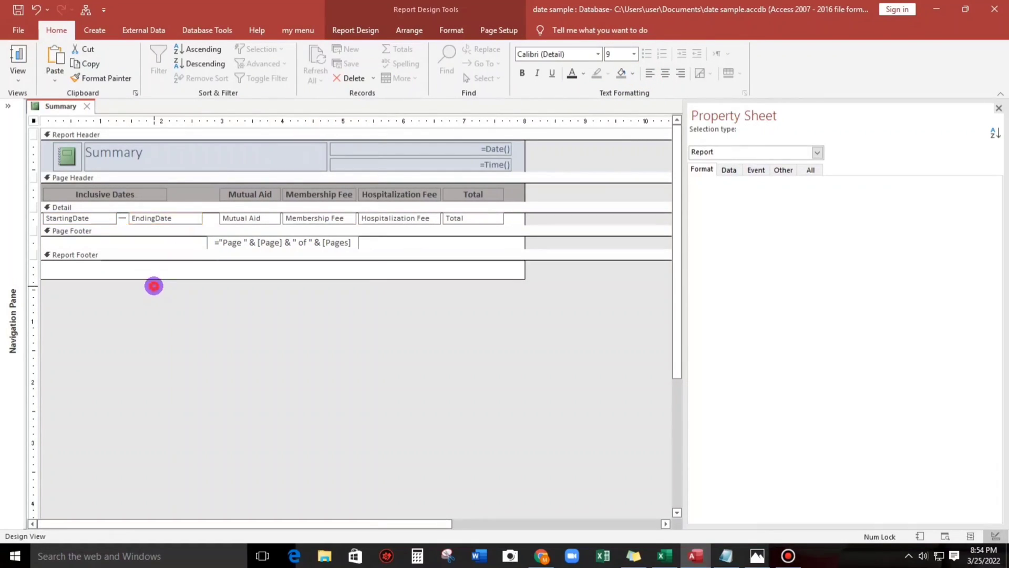
pyautogui.click(153, 219)
pyautogui.moveTo(185, 221); pyautogui.dragTo(218, 221)
pyautogui.click(18, 52)
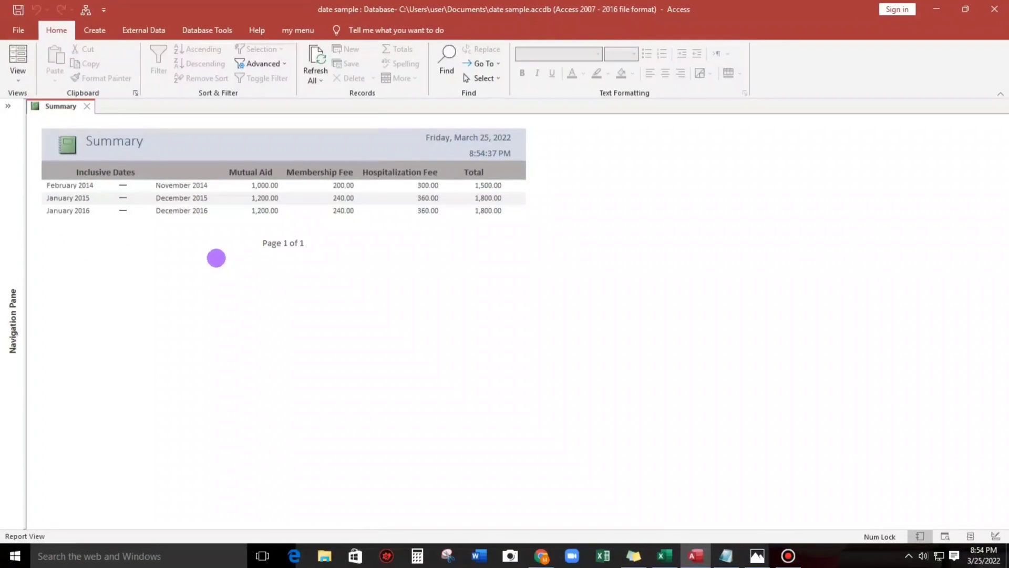
# Step: Right-align StartingDate, left-align EndingDate and nudge it left, then preview the report
pyautogui.rightClick(105, 273)
pyautogui.click(145, 310)
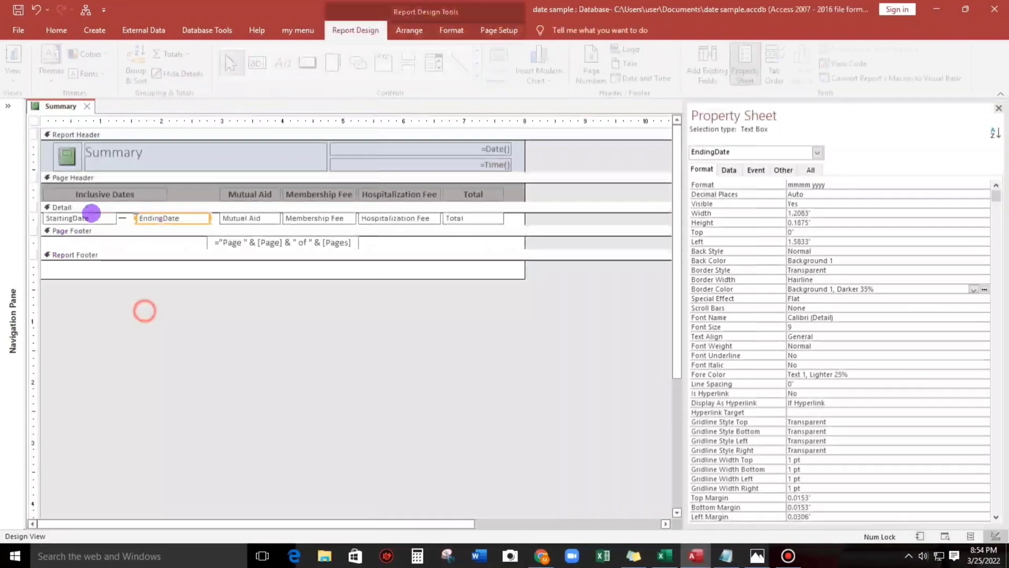
pyautogui.click(88, 218)
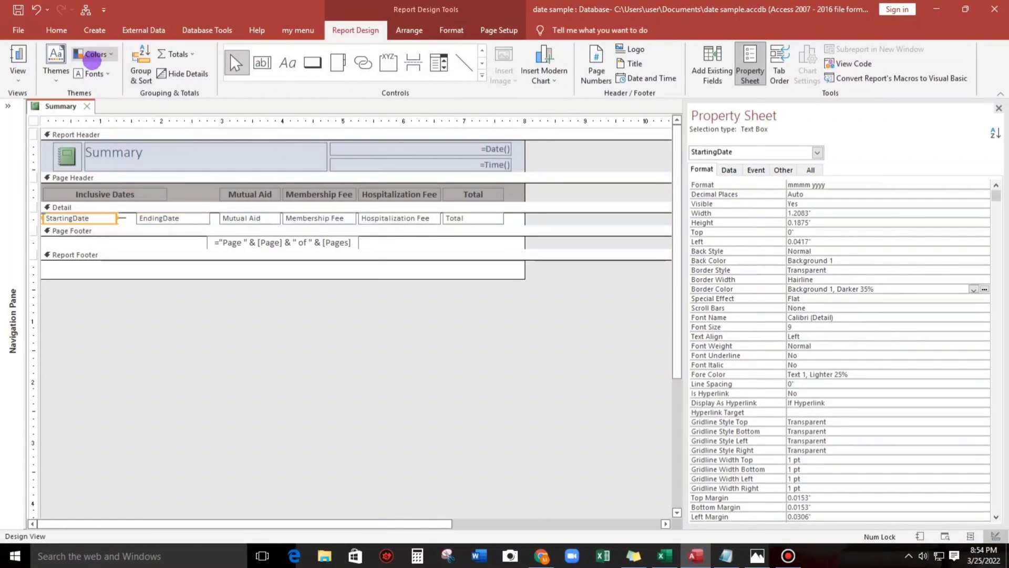
pyautogui.click(56, 30)
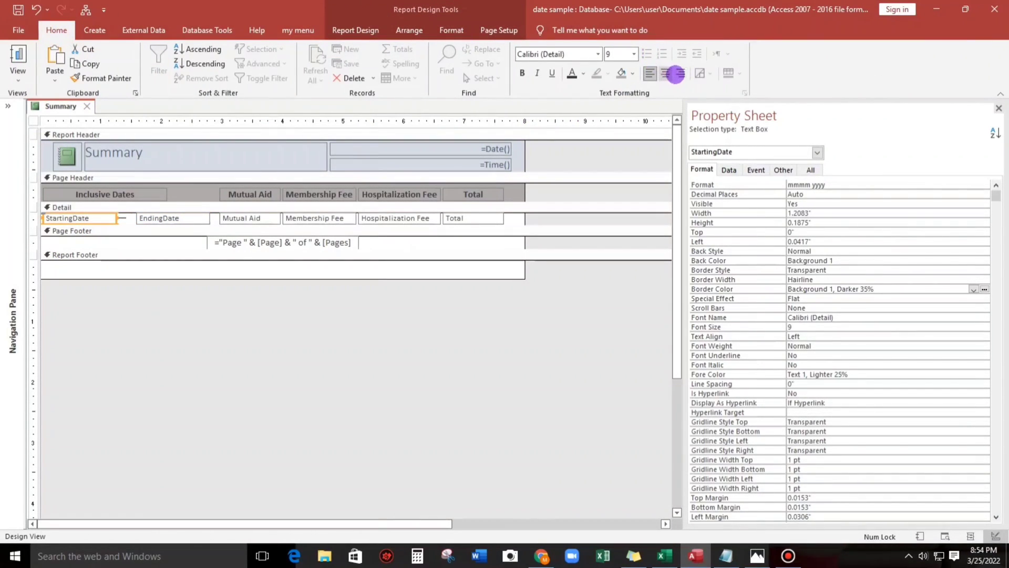
pyautogui.click(680, 74)
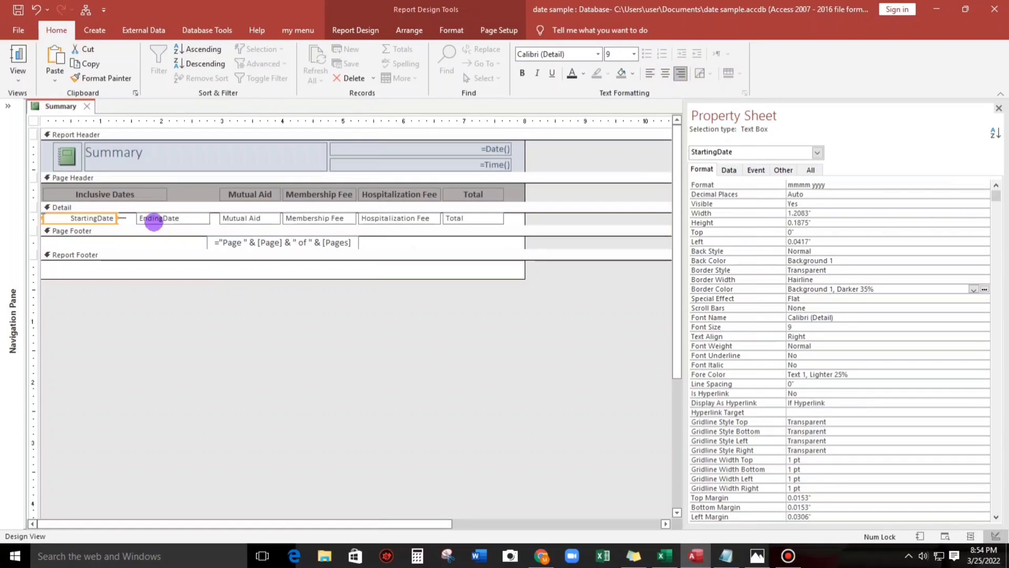
pyautogui.click(154, 220)
pyautogui.click(650, 74)
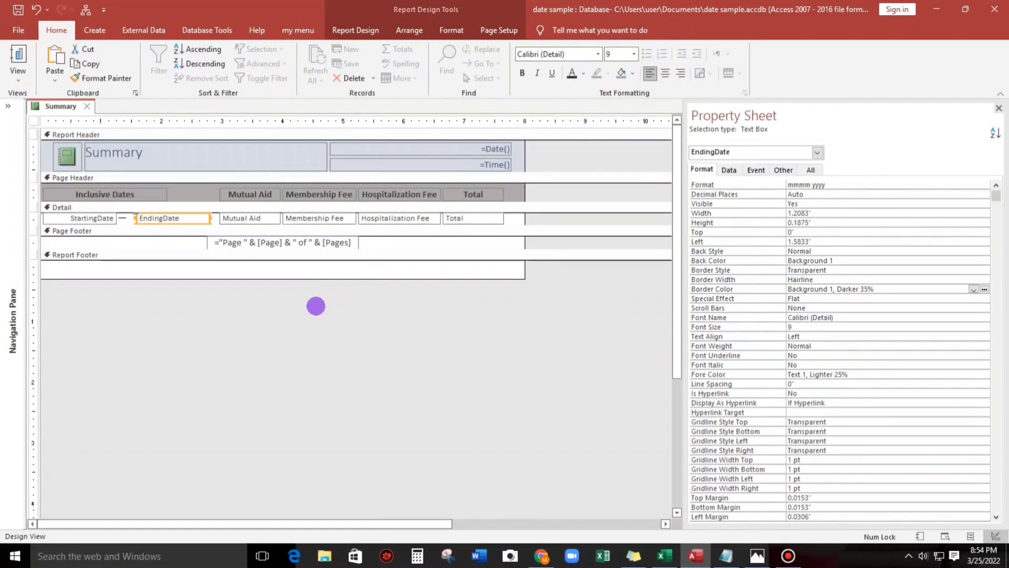
pyautogui.press('Left')
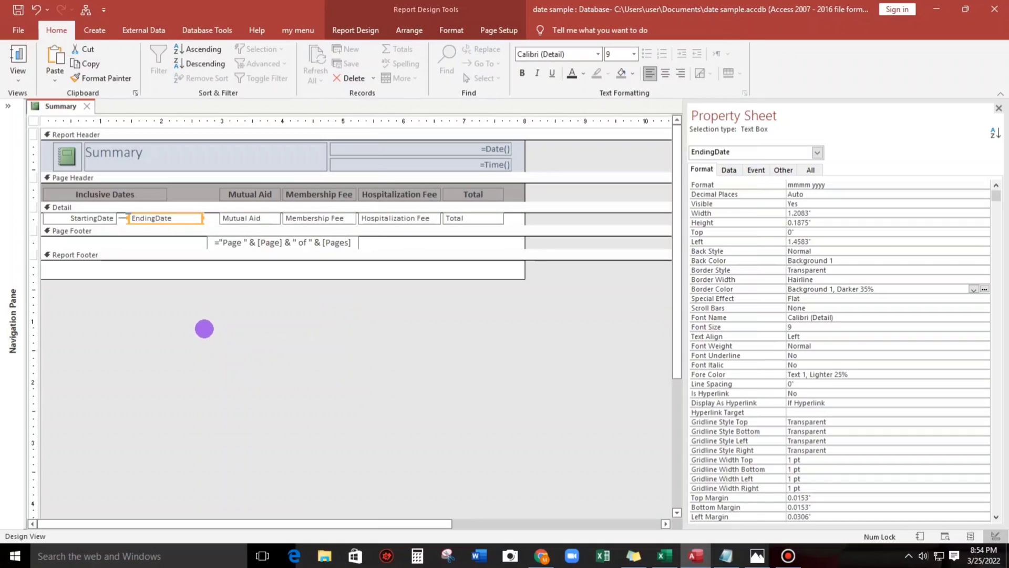
pyautogui.click(205, 329)
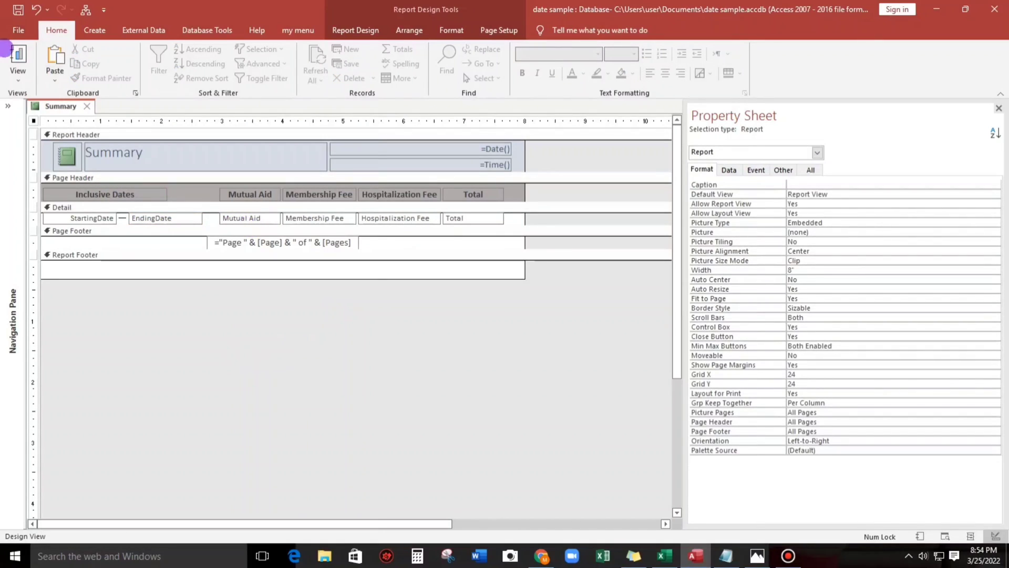
pyautogui.click(19, 67)
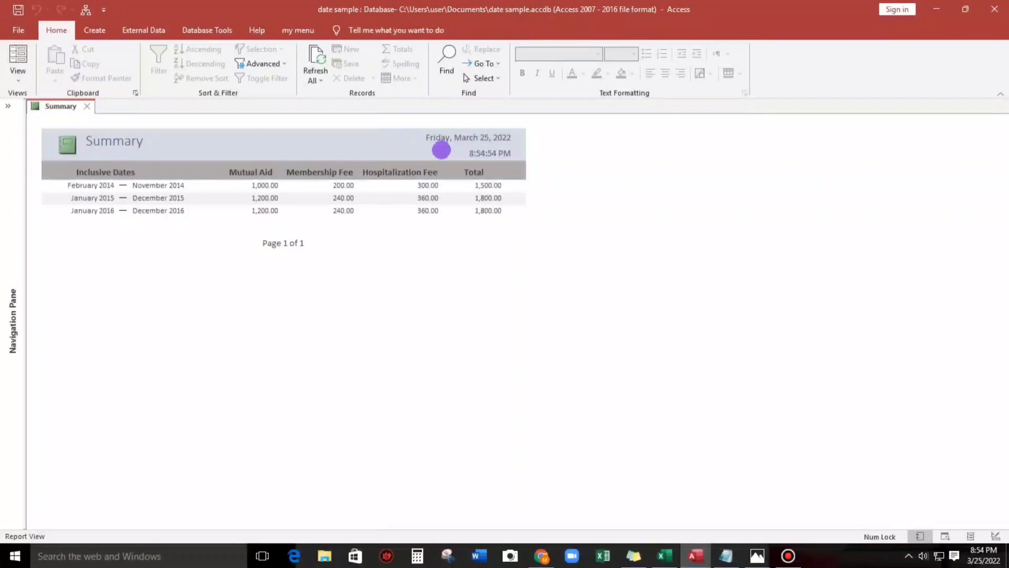
# Step: Draw a dark-coloured separator line across the Detail row beneath the fields
pyautogui.rightClick(568, 148)
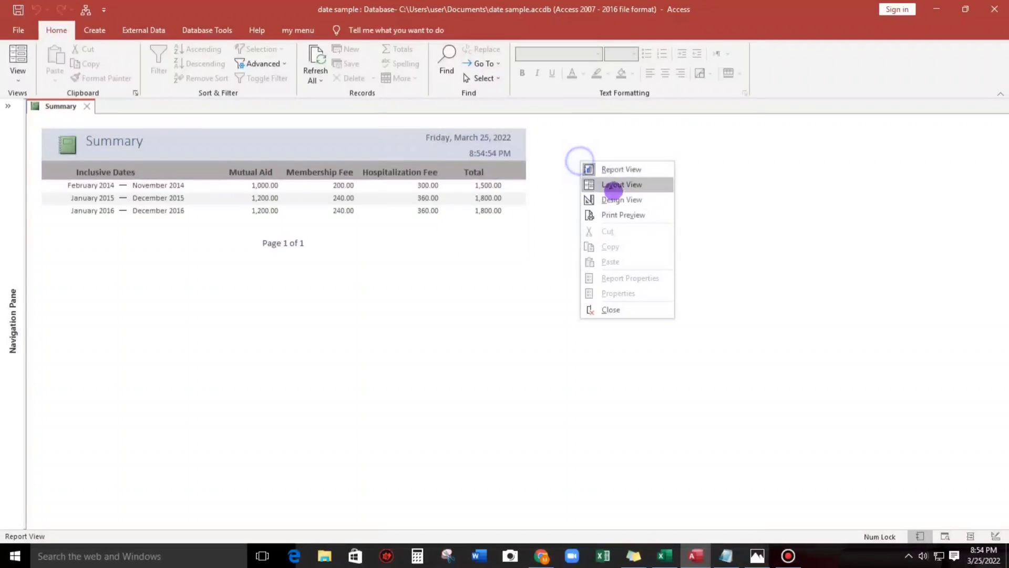
pyautogui.click(615, 197)
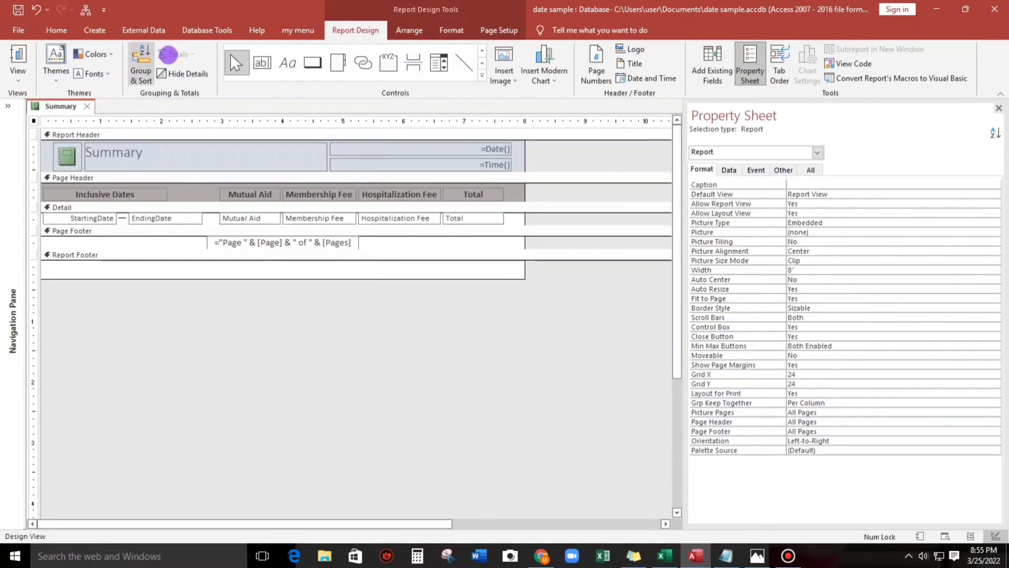
pyautogui.click(463, 63)
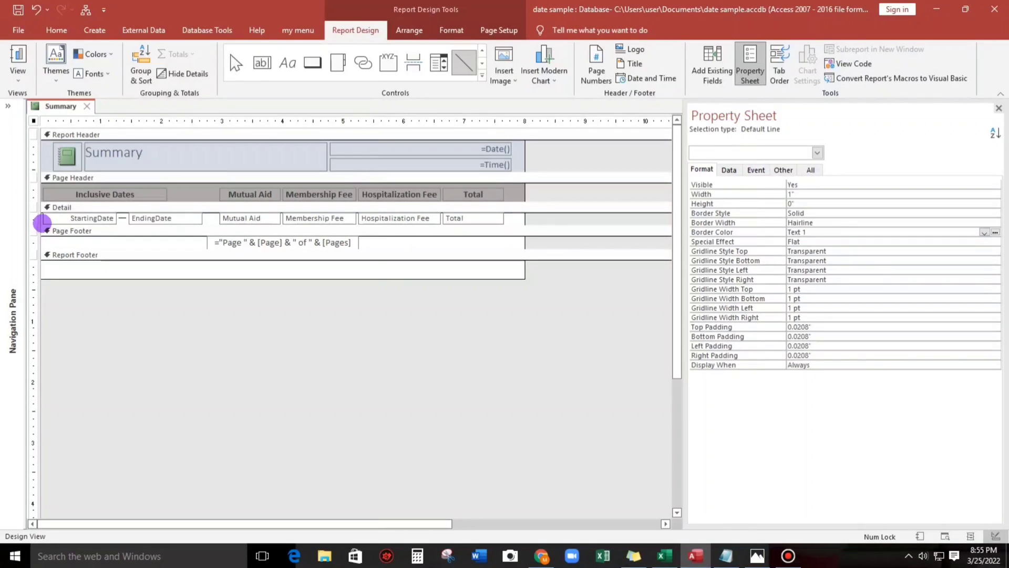
pyautogui.moveTo(42, 223); pyautogui.dragTo(524, 222)
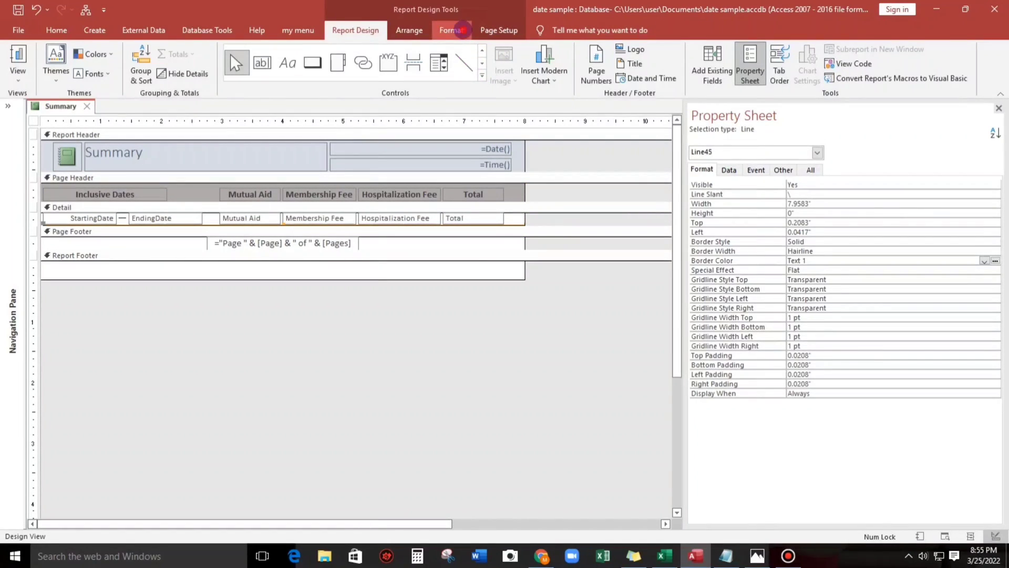
pyautogui.click(453, 29)
pyautogui.click(571, 63)
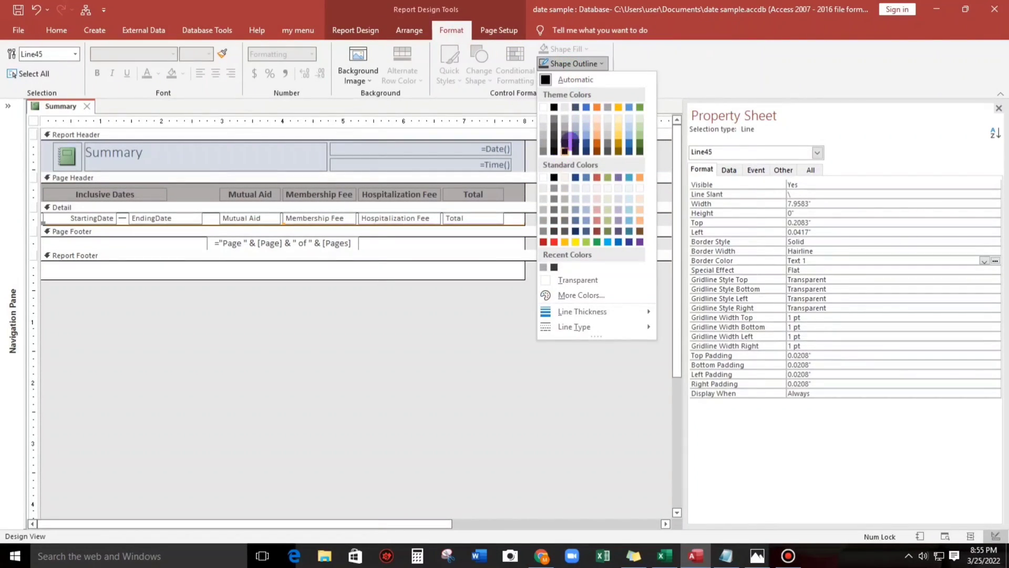
pyautogui.click(564, 135)
# Step: Add a text box to the report footer labelled 'Grand Total:' and shift it slightly left
pyautogui.click(479, 311)
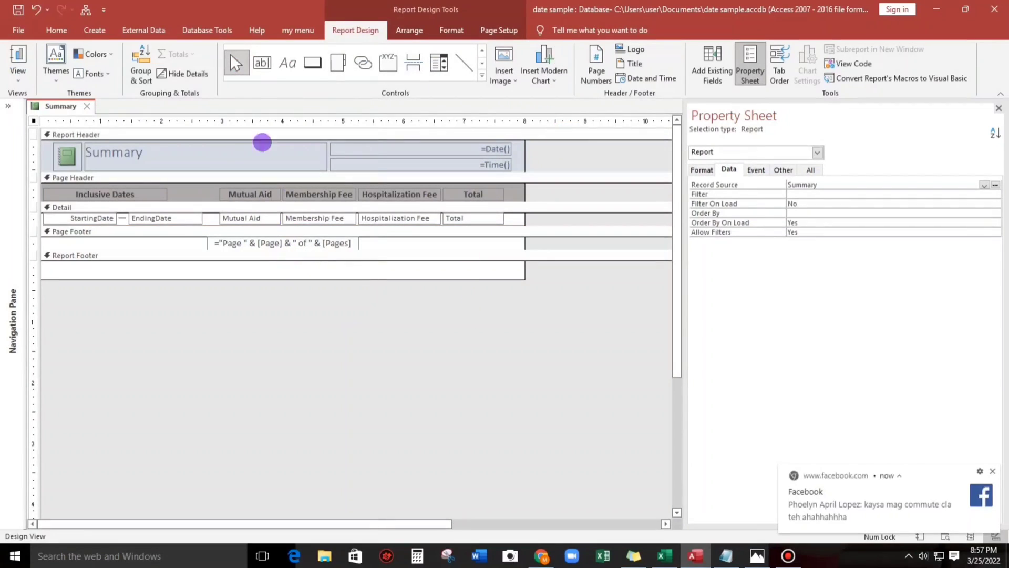
pyautogui.click(261, 63)
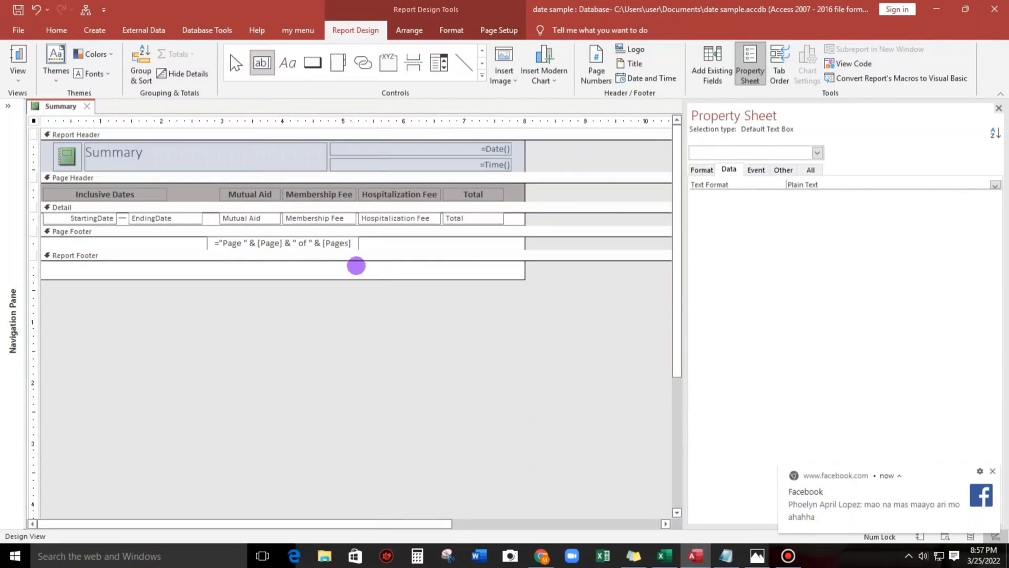
pyautogui.click(445, 262)
pyautogui.click(383, 267)
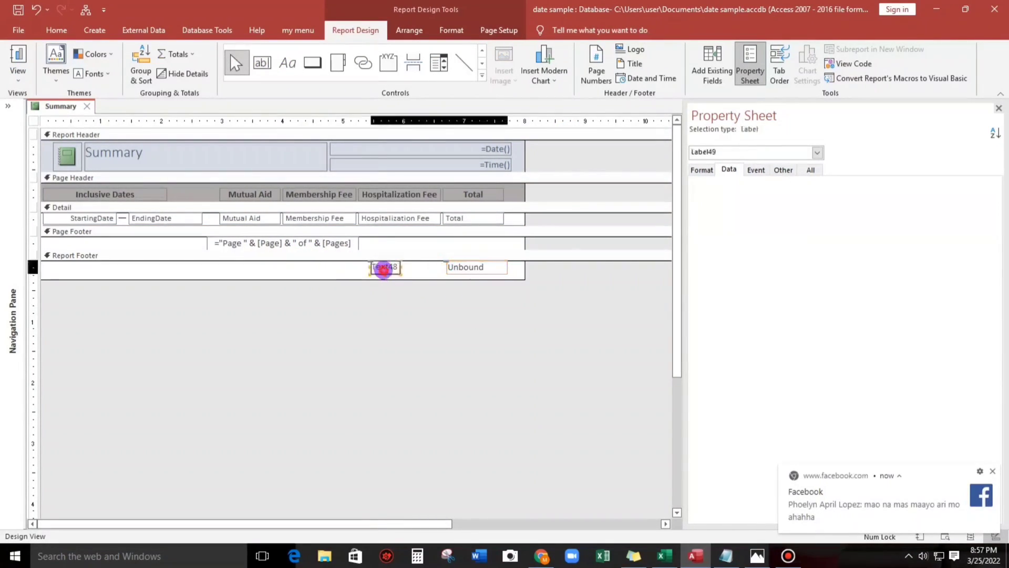
pyautogui.doubleClick(398, 267)
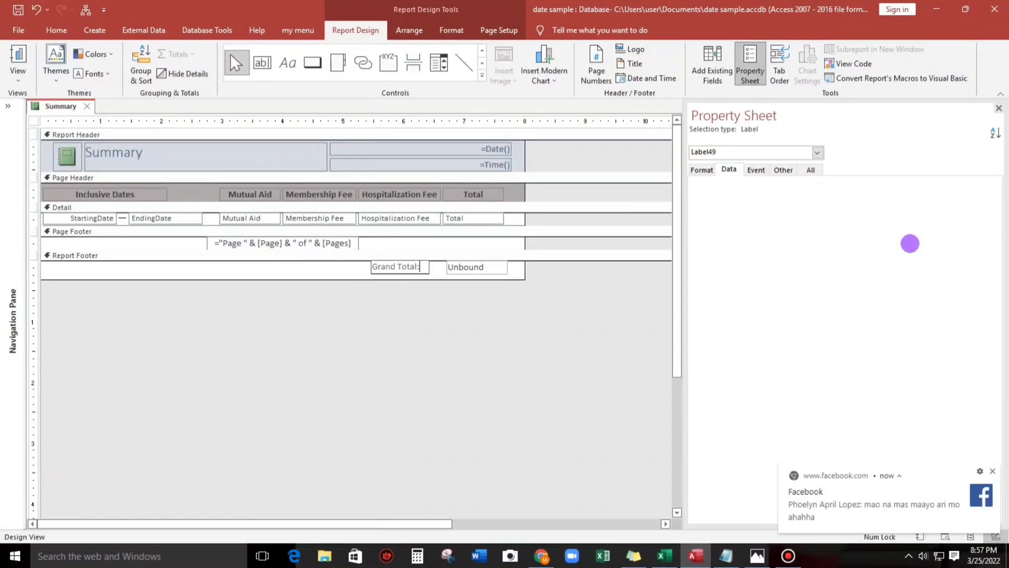
pyautogui.click(483, 308)
pyautogui.click(455, 268)
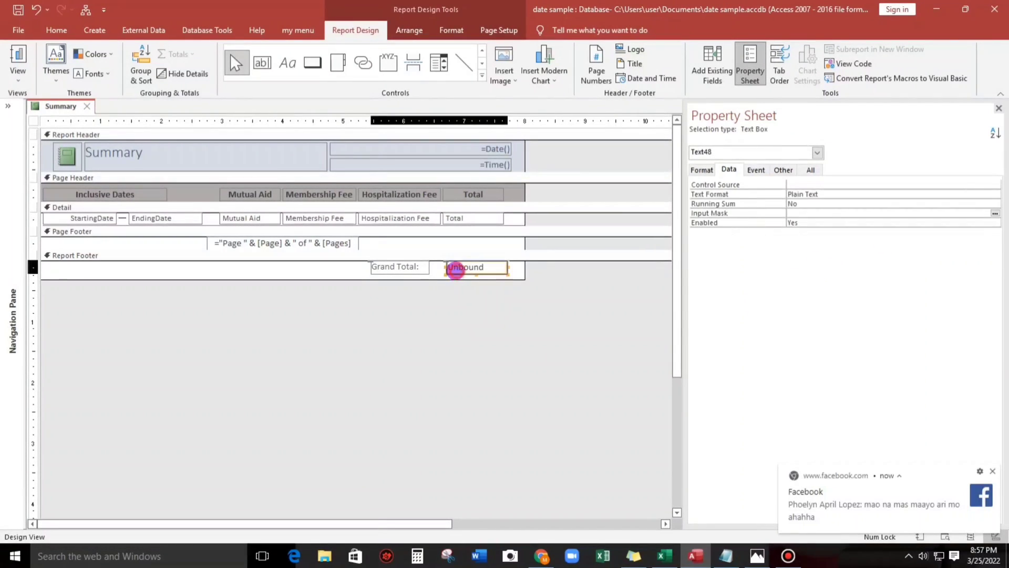
pyautogui.moveTo(453, 270); pyautogui.dragTo(449, 270)
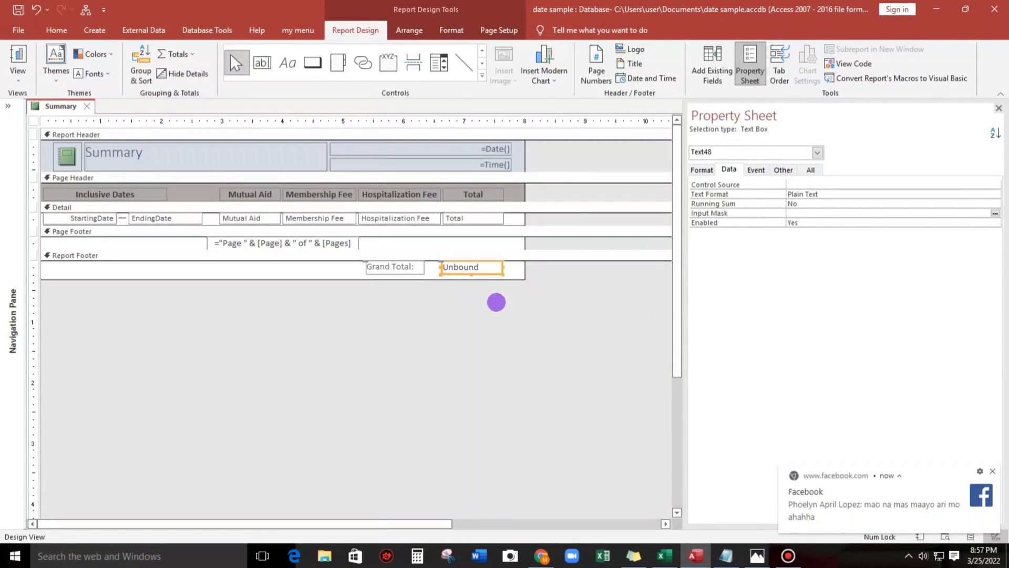
pyautogui.click(504, 315)
# Step: Set the footer text box's expression to =Sum([Total])
pyautogui.click(462, 268)
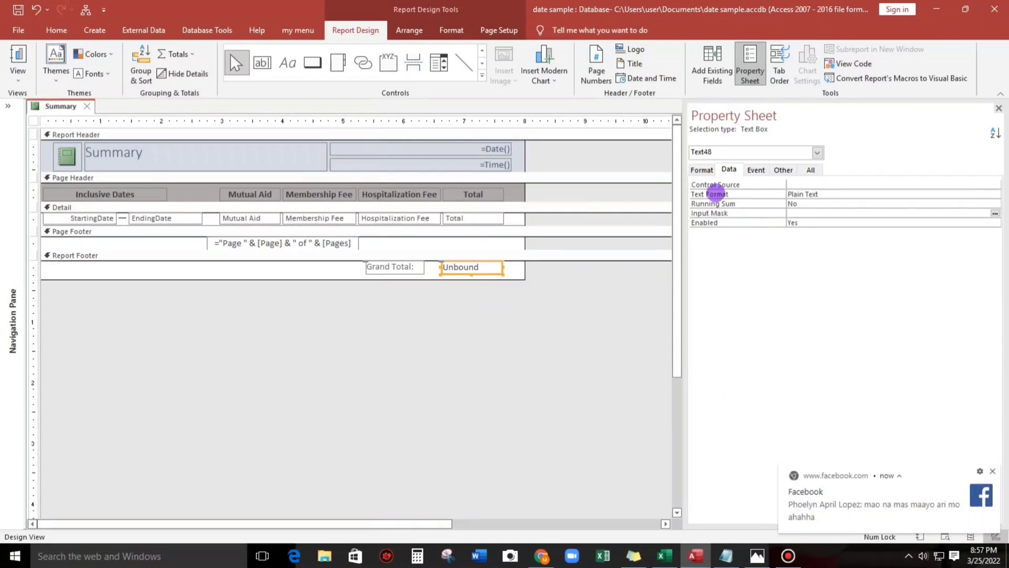
pyautogui.click(821, 185)
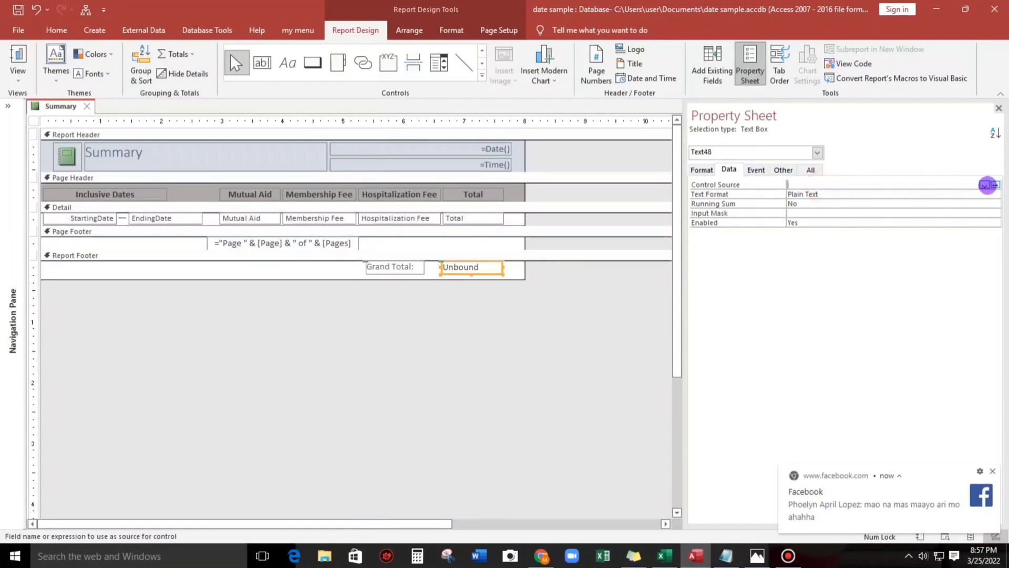
pyautogui.click(984, 185)
pyautogui.click(833, 234)
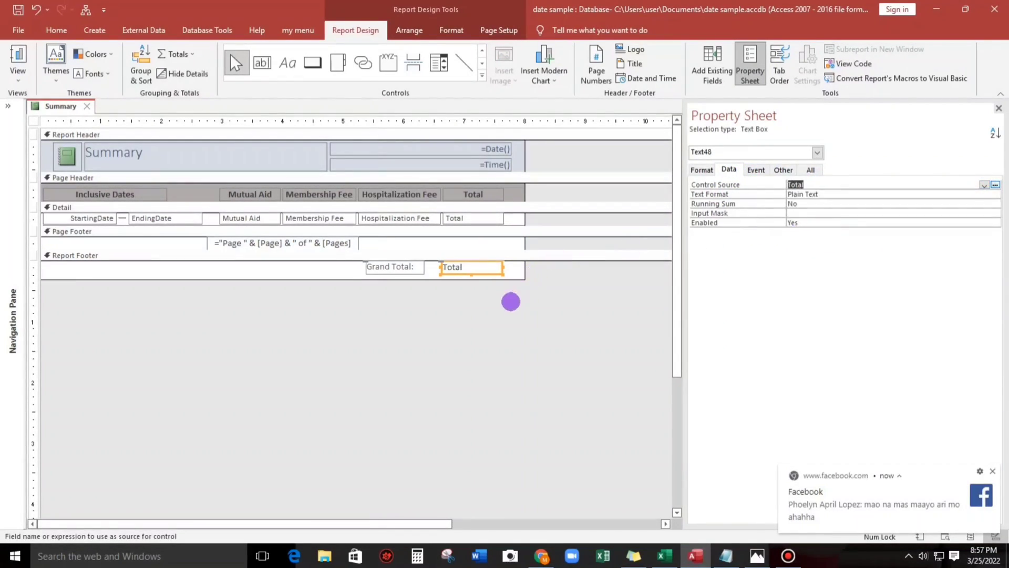
pyautogui.click(508, 306)
pyautogui.click(444, 267)
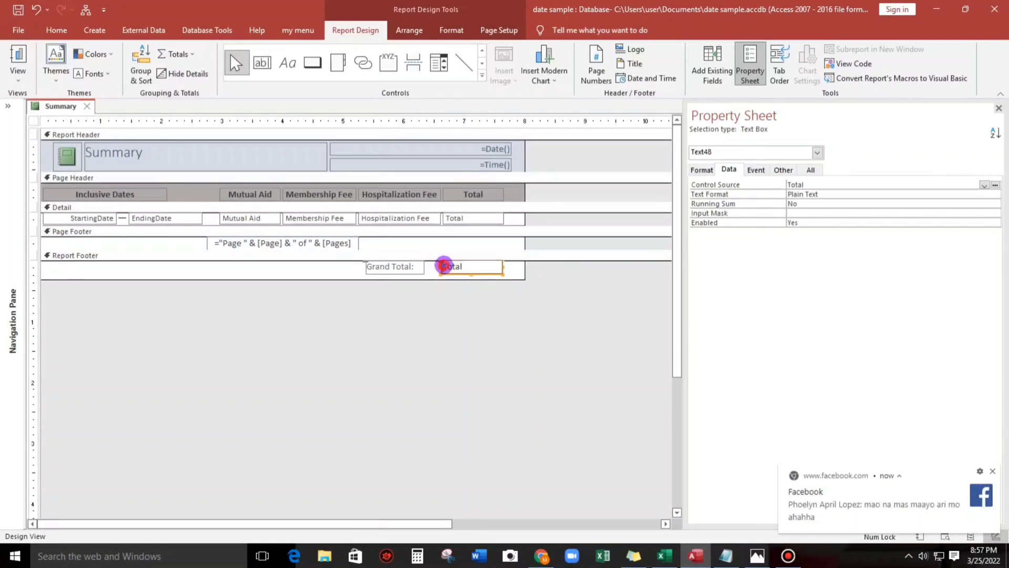
pyautogui.click(444, 266)
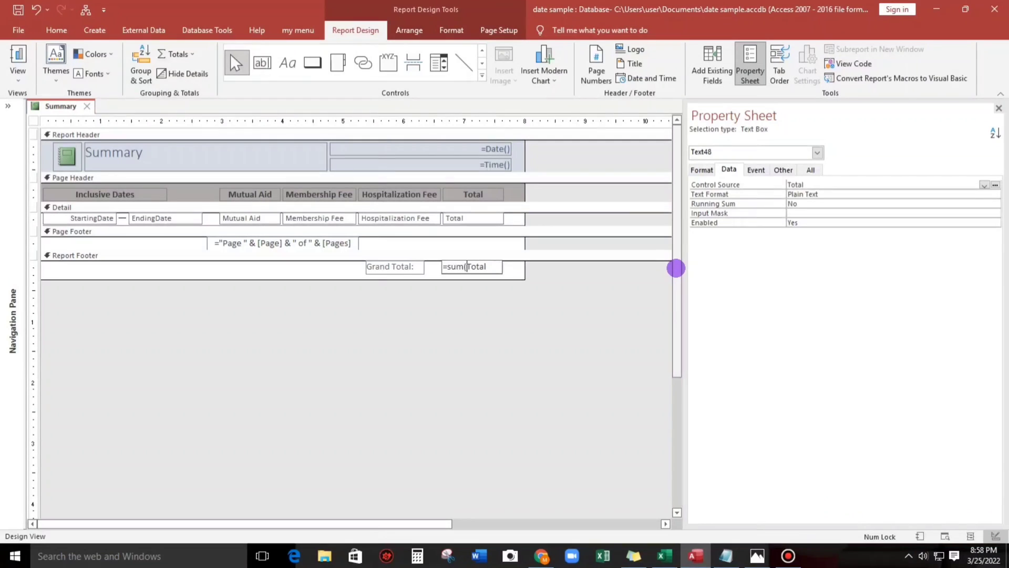
pyautogui.write('=sum([')
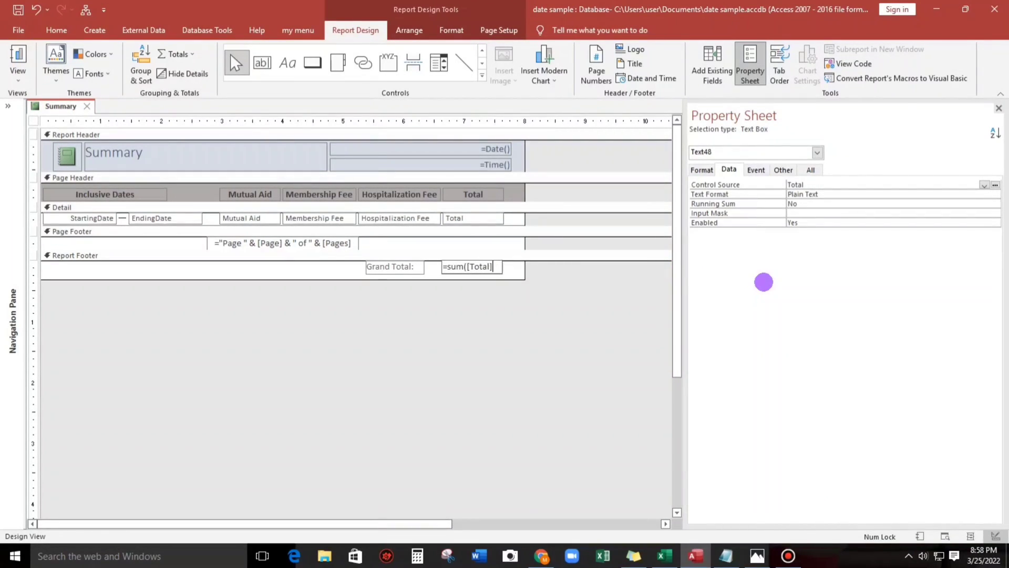
# Step: Give the =Sum([Total]) grand total box Standard number format and a Transparent border
pyautogui.click(476, 267)
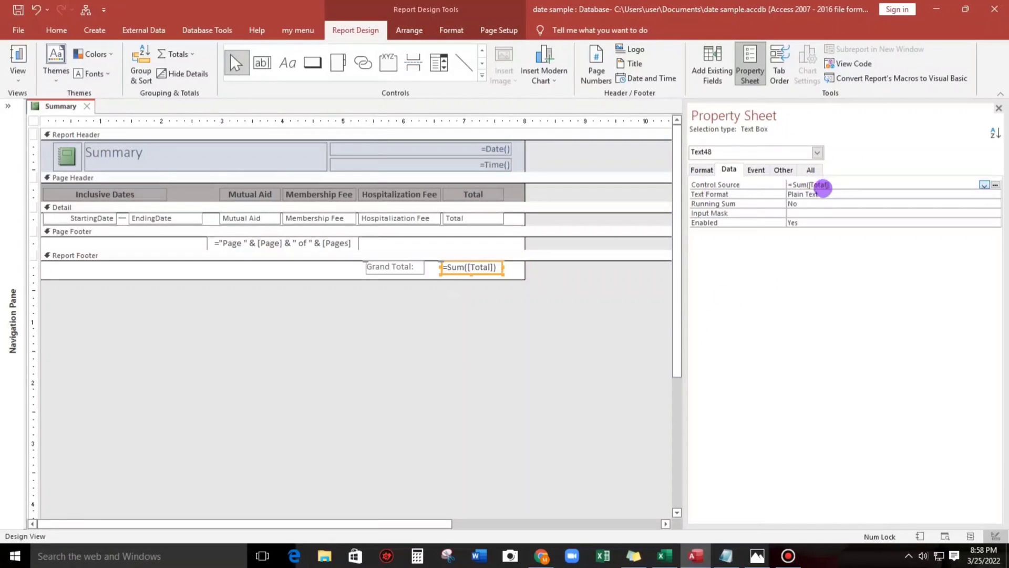
pyautogui.click(702, 169)
pyautogui.click(804, 185)
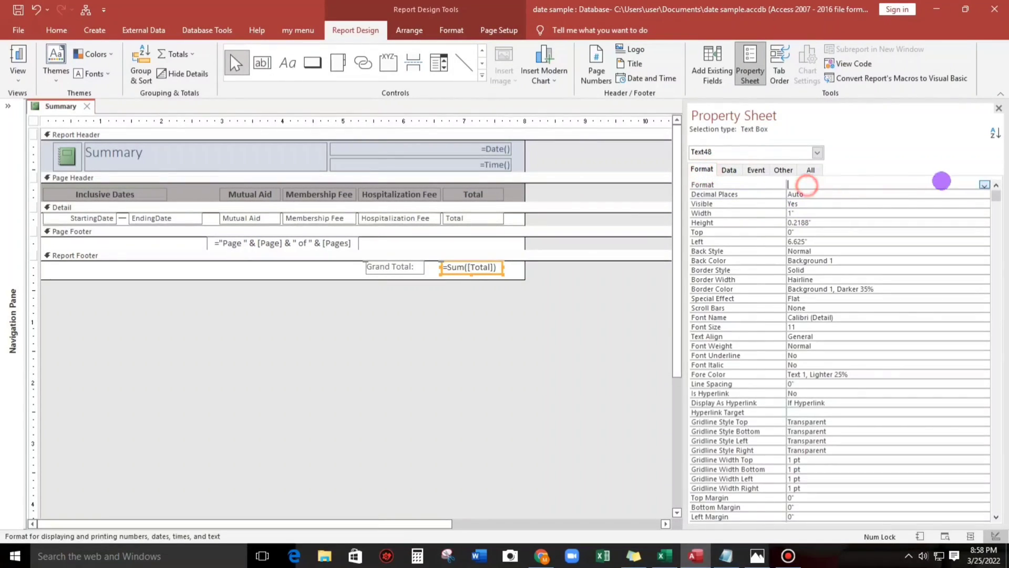
pyautogui.click(984, 185)
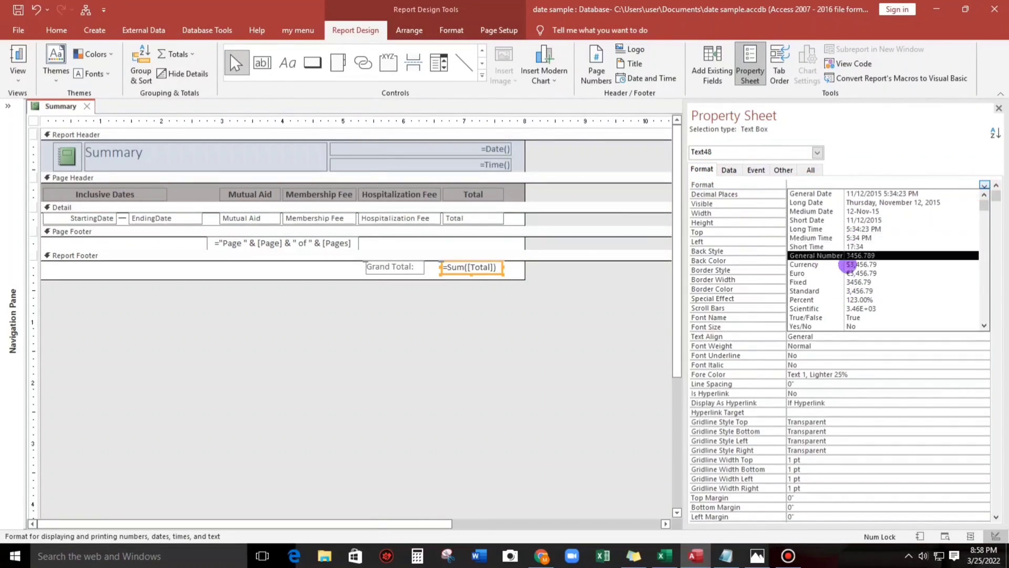
pyautogui.click(852, 289)
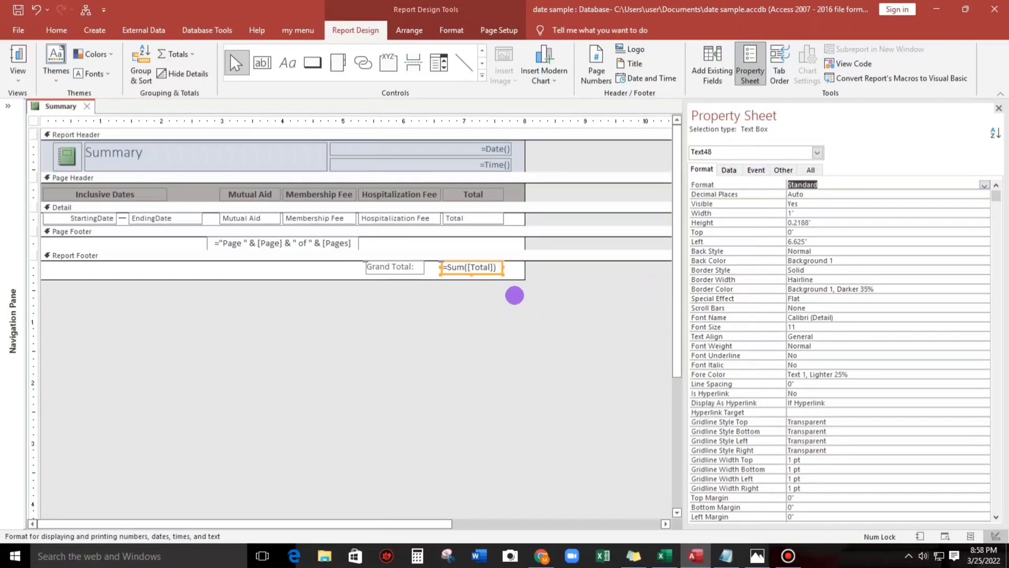
pyautogui.click(451, 271)
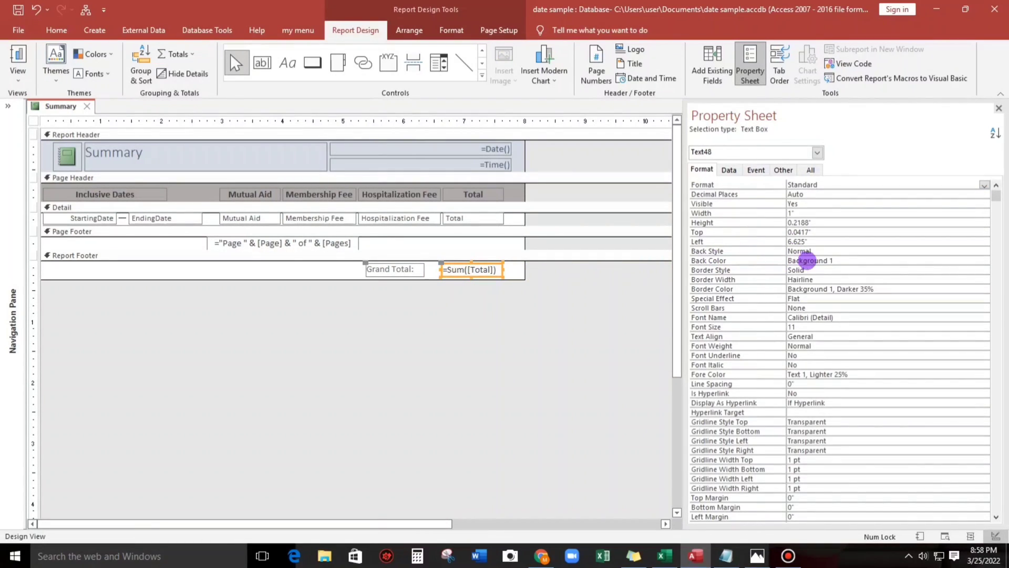
pyautogui.click(796, 270)
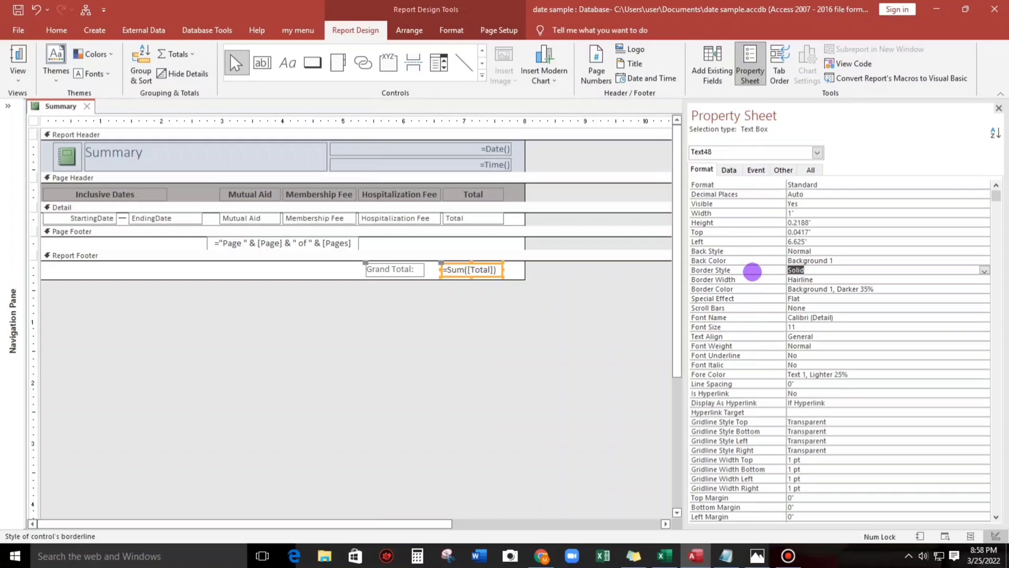
pyautogui.click(351, 319)
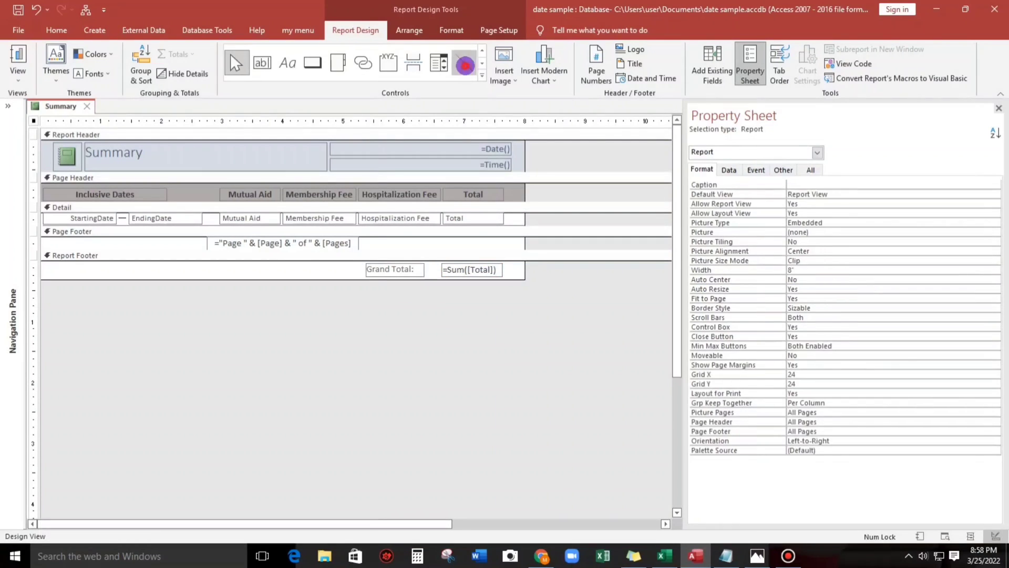
# Step: Draw a separator line across the Report Footer above the grand total, redrawing it once
pyautogui.click(463, 62)
pyautogui.moveTo(40, 264); pyautogui.dragTo(524, 266)
pyautogui.click(421, 310)
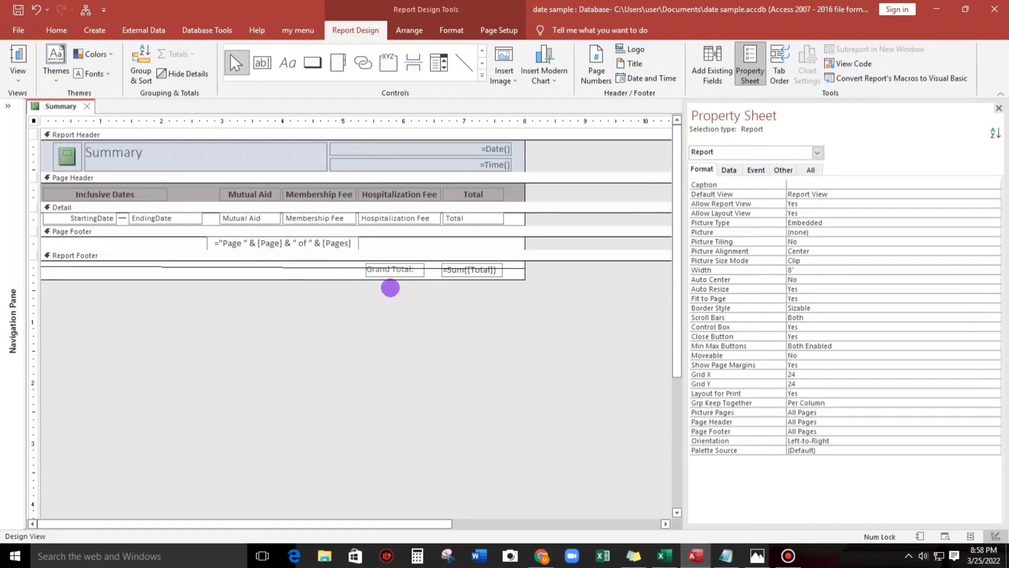
pyautogui.hotkey('ctrl', 'z')
pyautogui.click(464, 61)
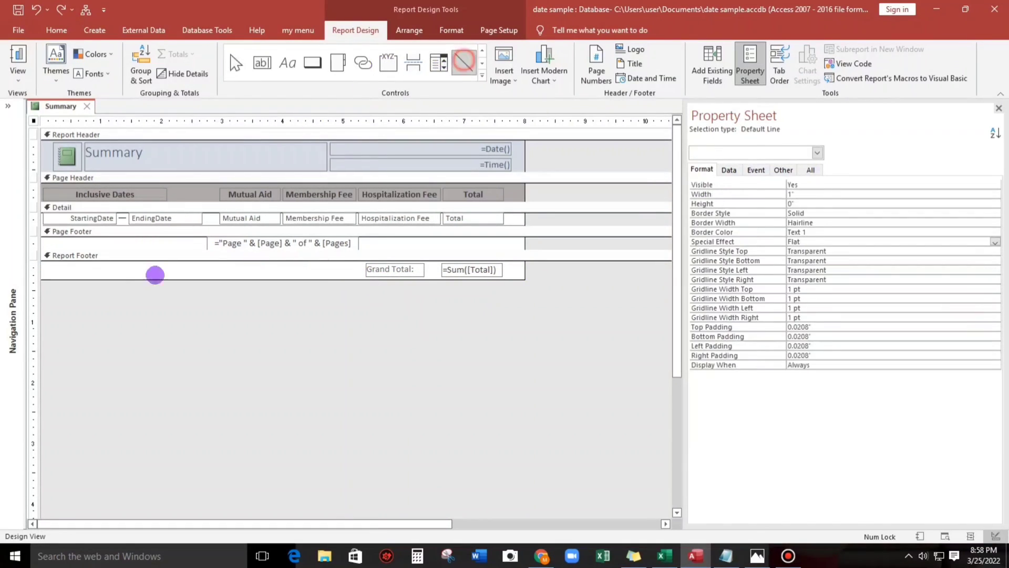
pyautogui.moveTo(42, 265); pyautogui.dragTo(479, 283)
pyautogui.click(466, 294)
pyautogui.click(465, 277)
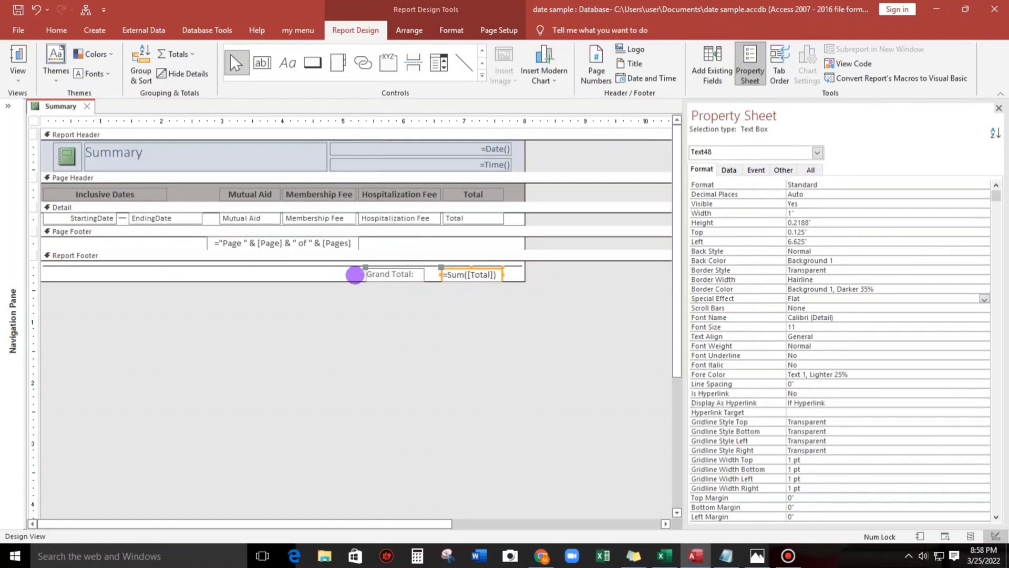
pyautogui.click(385, 314)
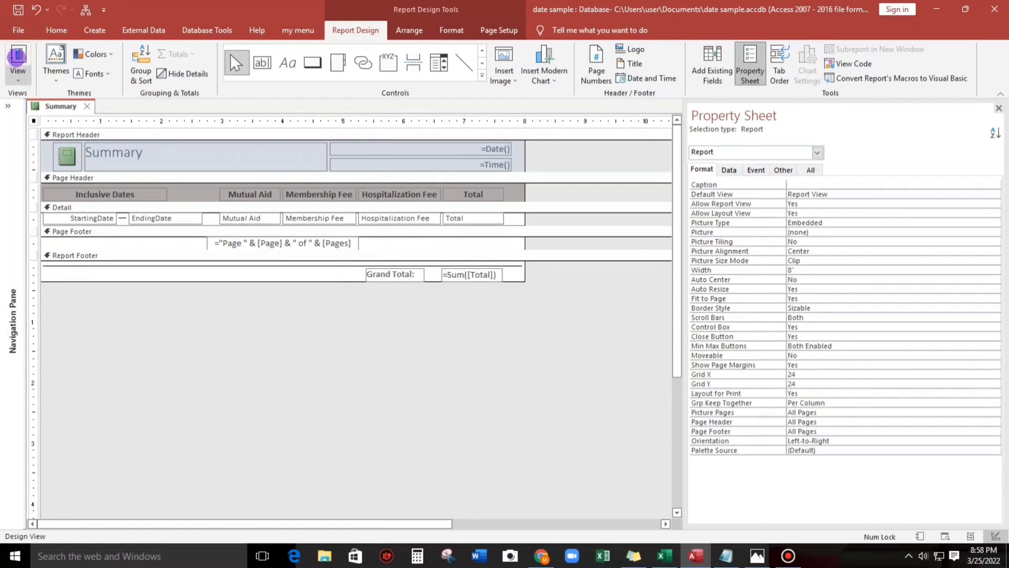
# Step: Switch to Report View to check the 5,100.00 Grand Total below the separator line
pyautogui.click(18, 57)
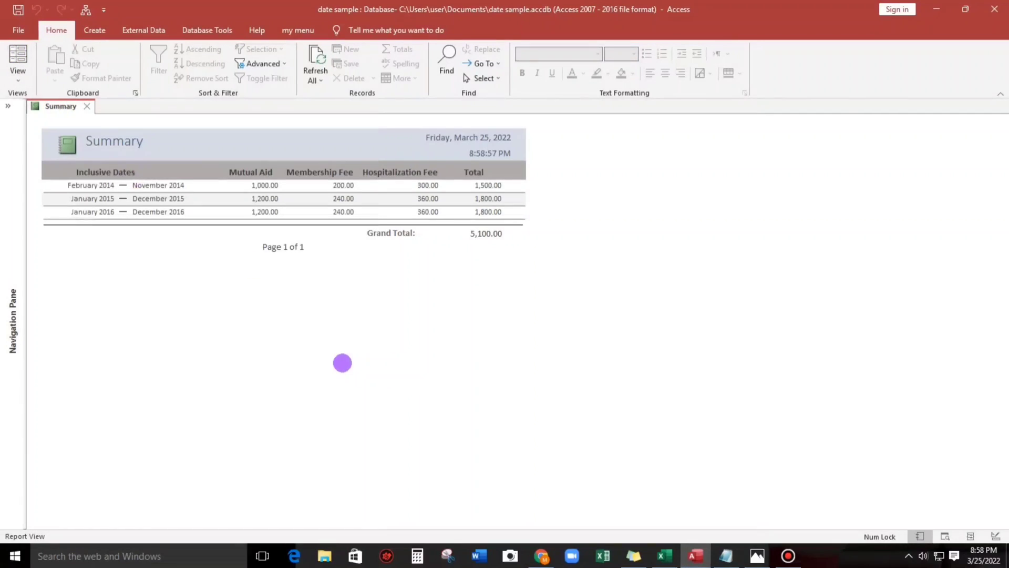